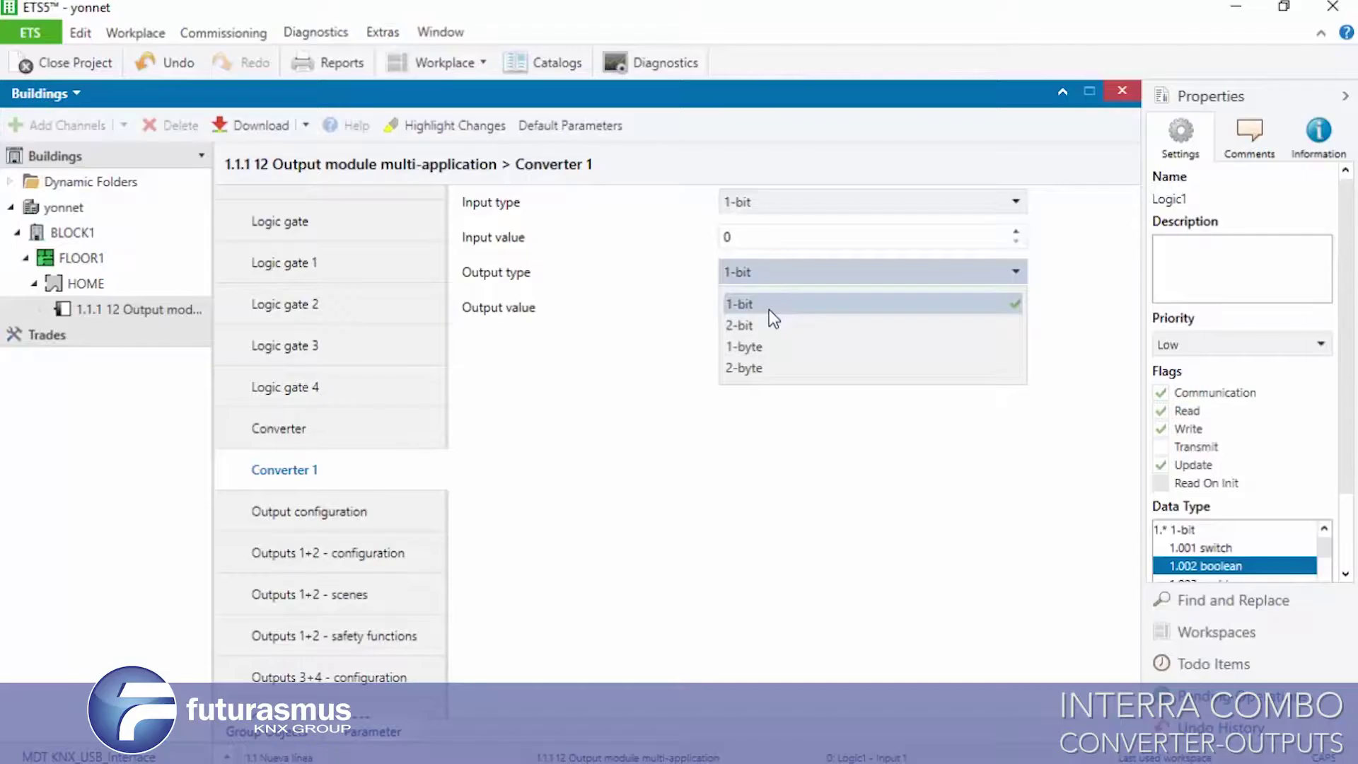
# Set Converter 1's output type to 1-byte with an output value of 3.
pyautogui.click(778, 347)
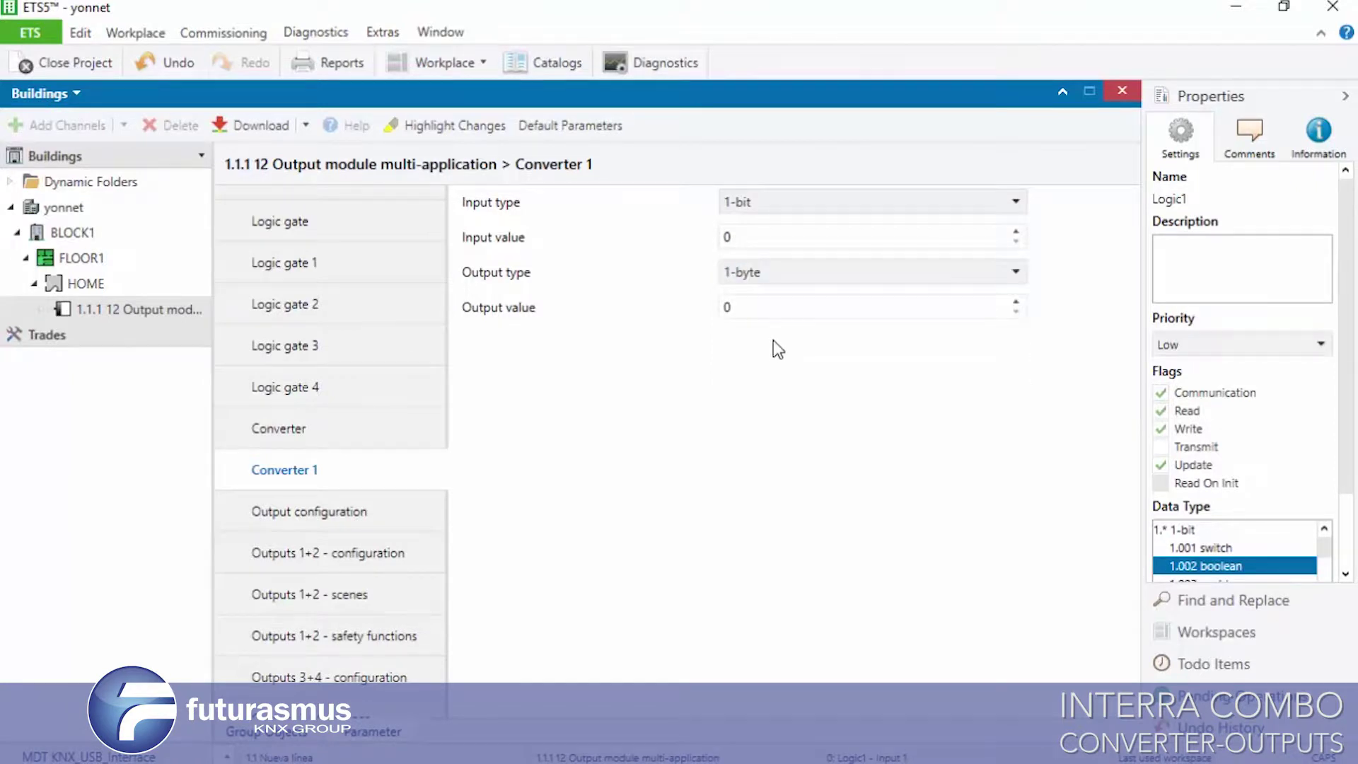
pyautogui.doubleClick(772, 308)
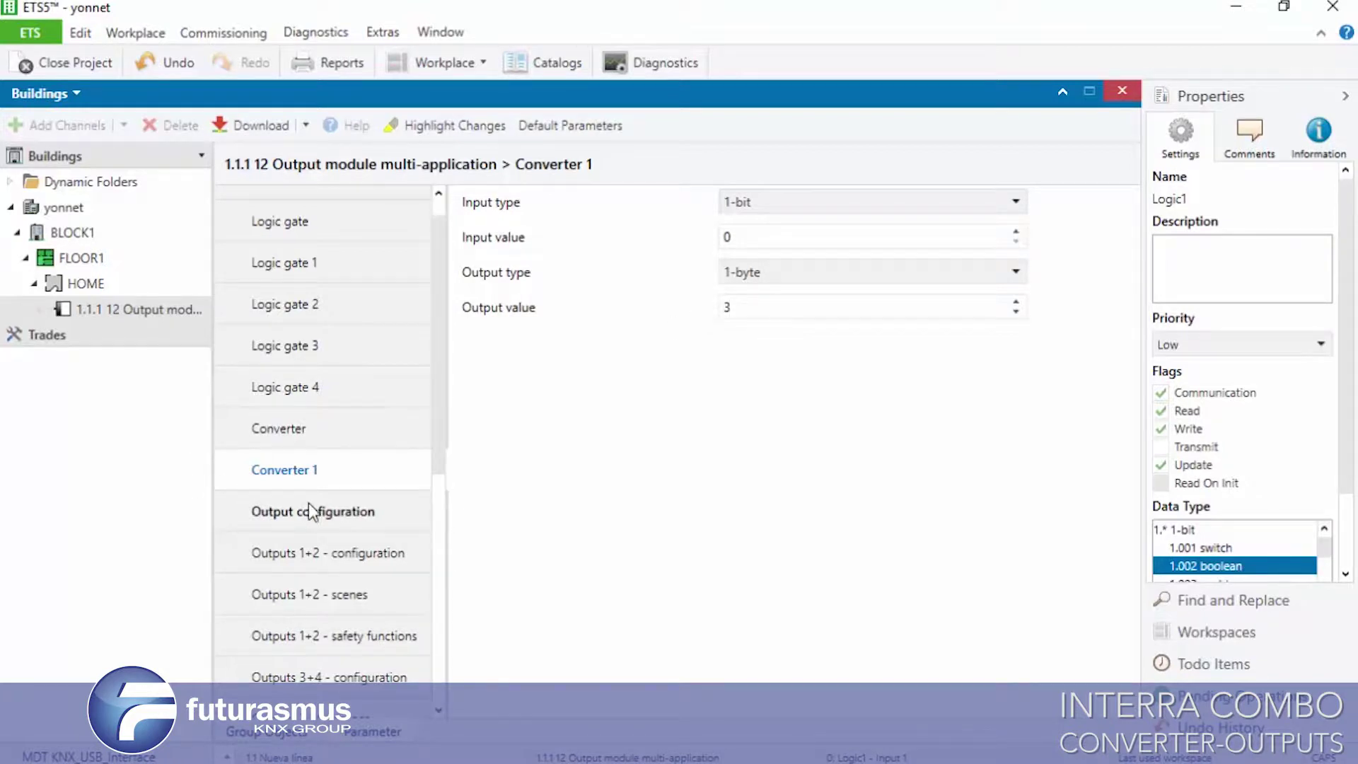
# Set Converter 1's output type to 2-byte and review the available input types.
pyautogui.click(767, 273)
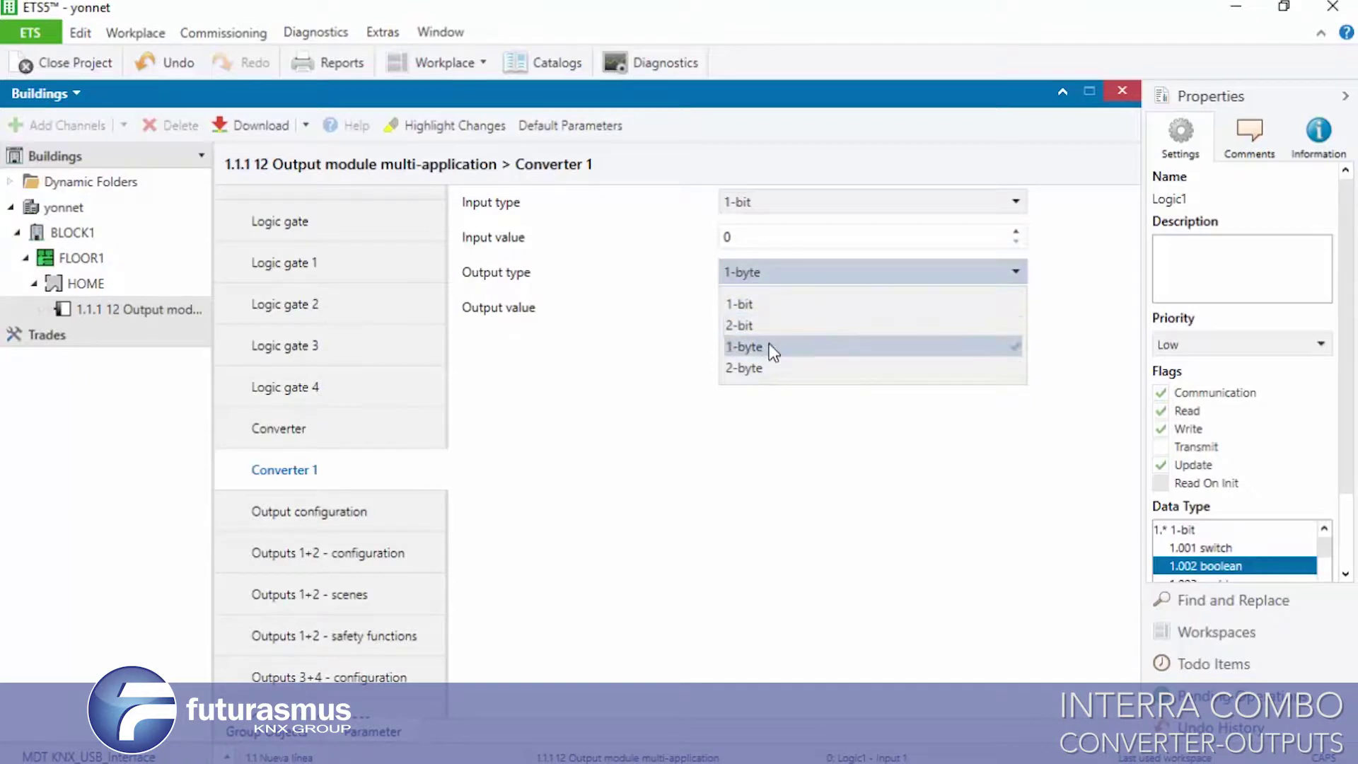
pyautogui.click(771, 368)
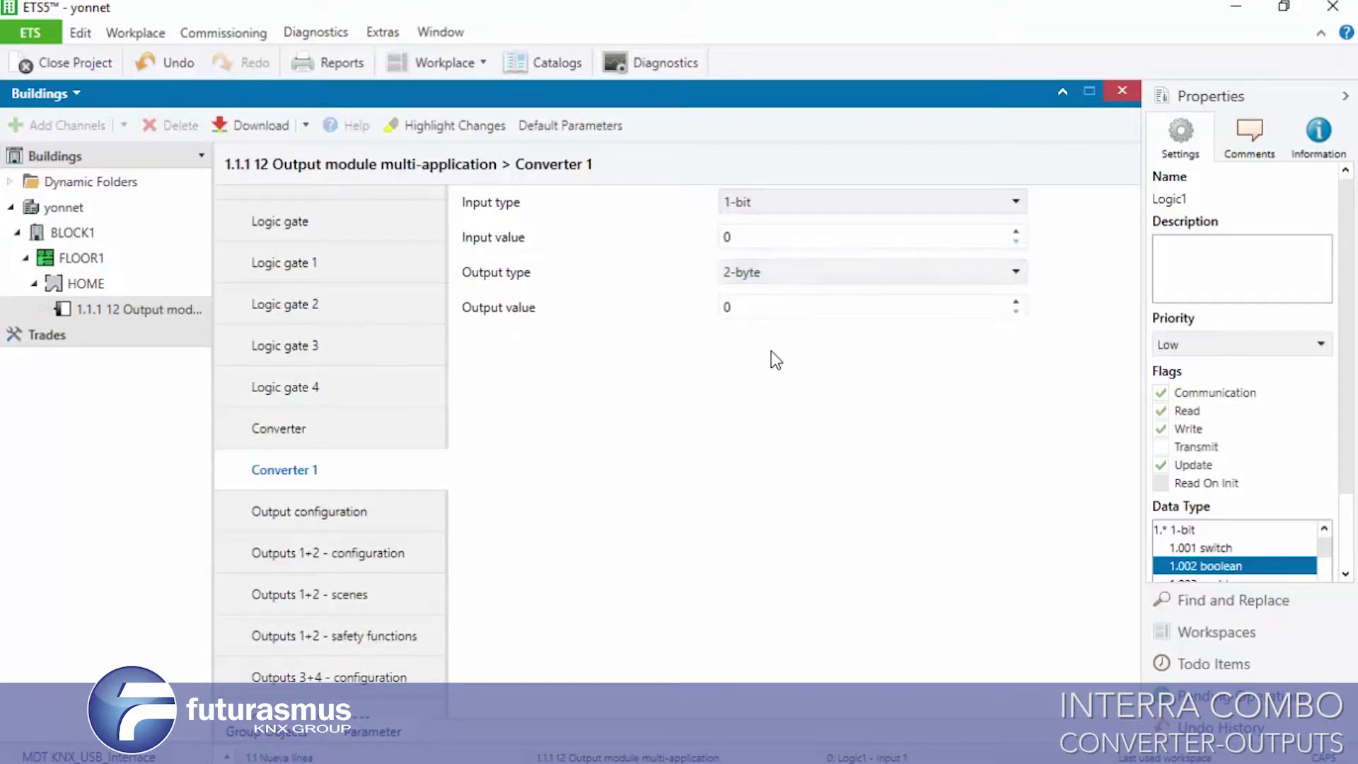
pyautogui.click(753, 201)
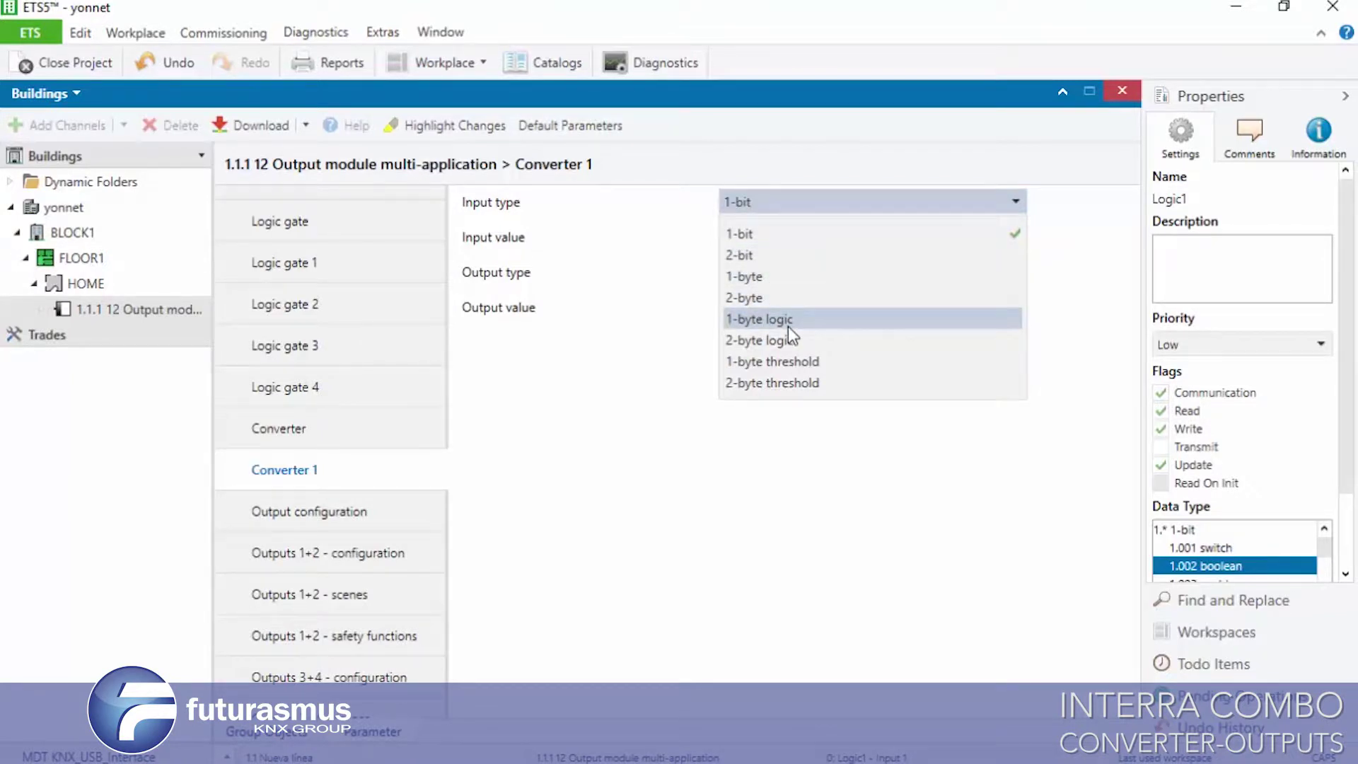
pyautogui.click(690, 357)
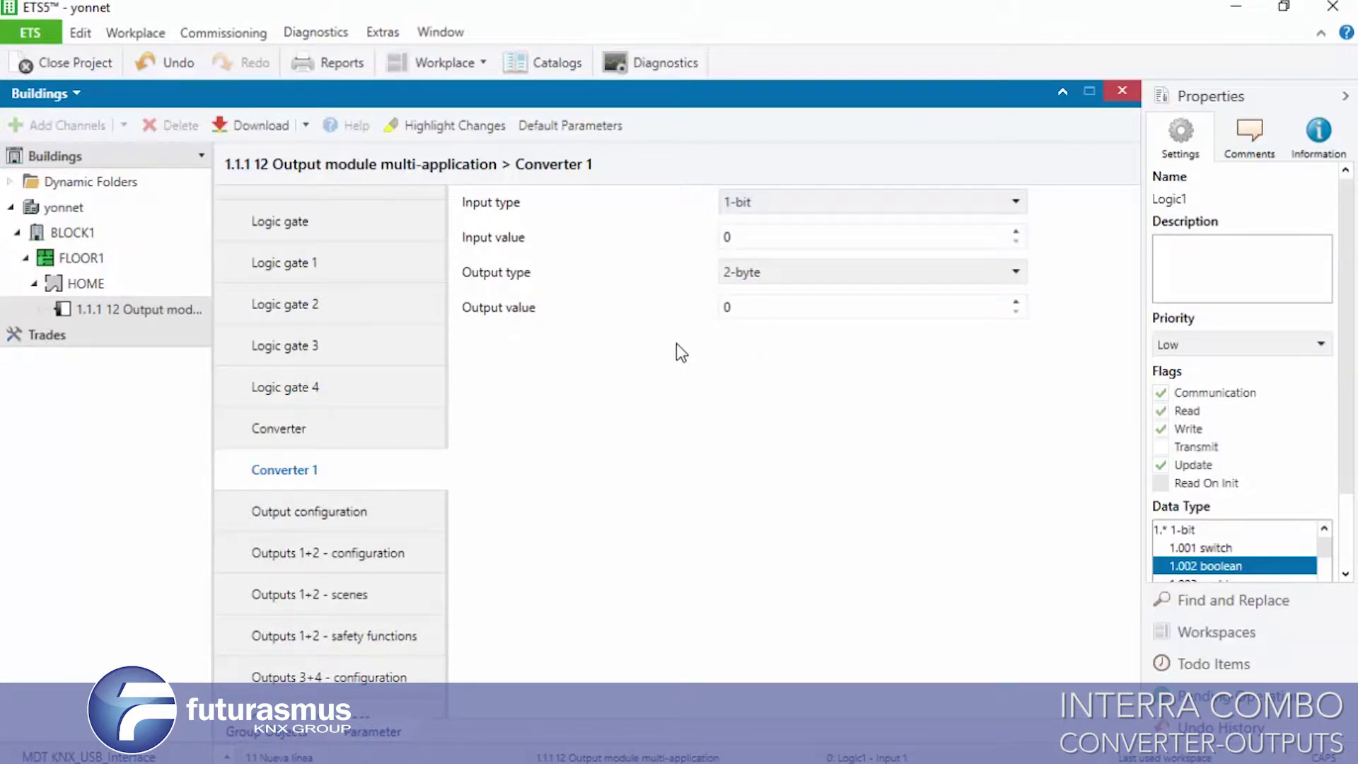
# Open the output configuration and review the arrangement options for outputs 1+2.
pyautogui.click(270, 514)
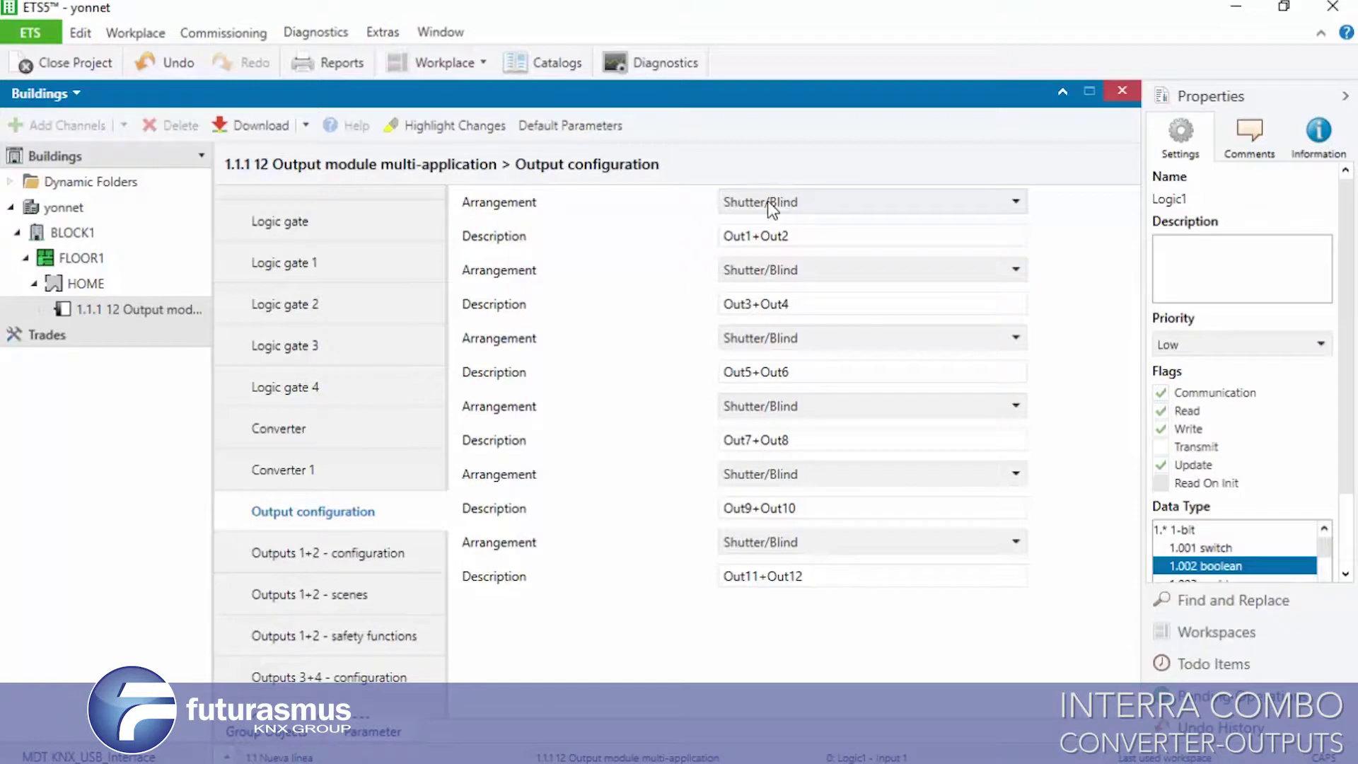
pyautogui.click(762, 202)
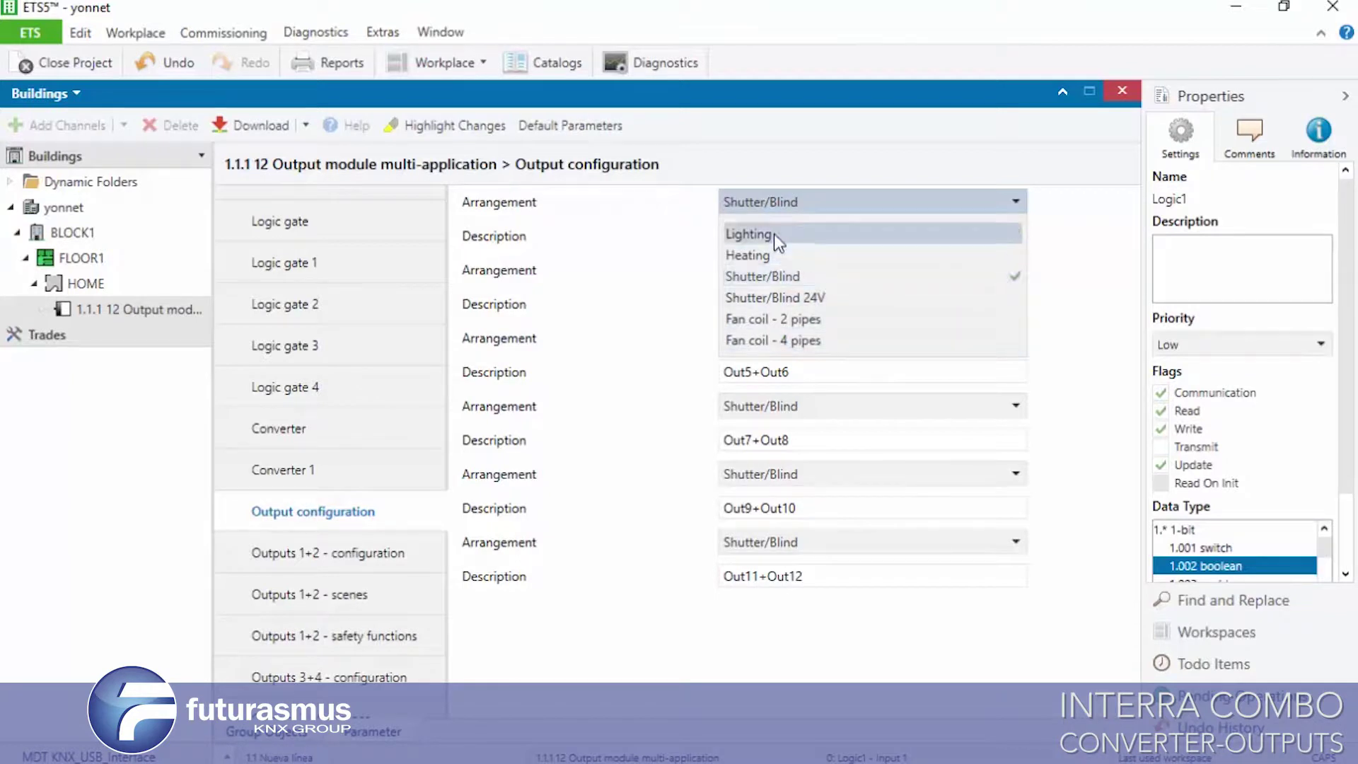
pyautogui.click(704, 291)
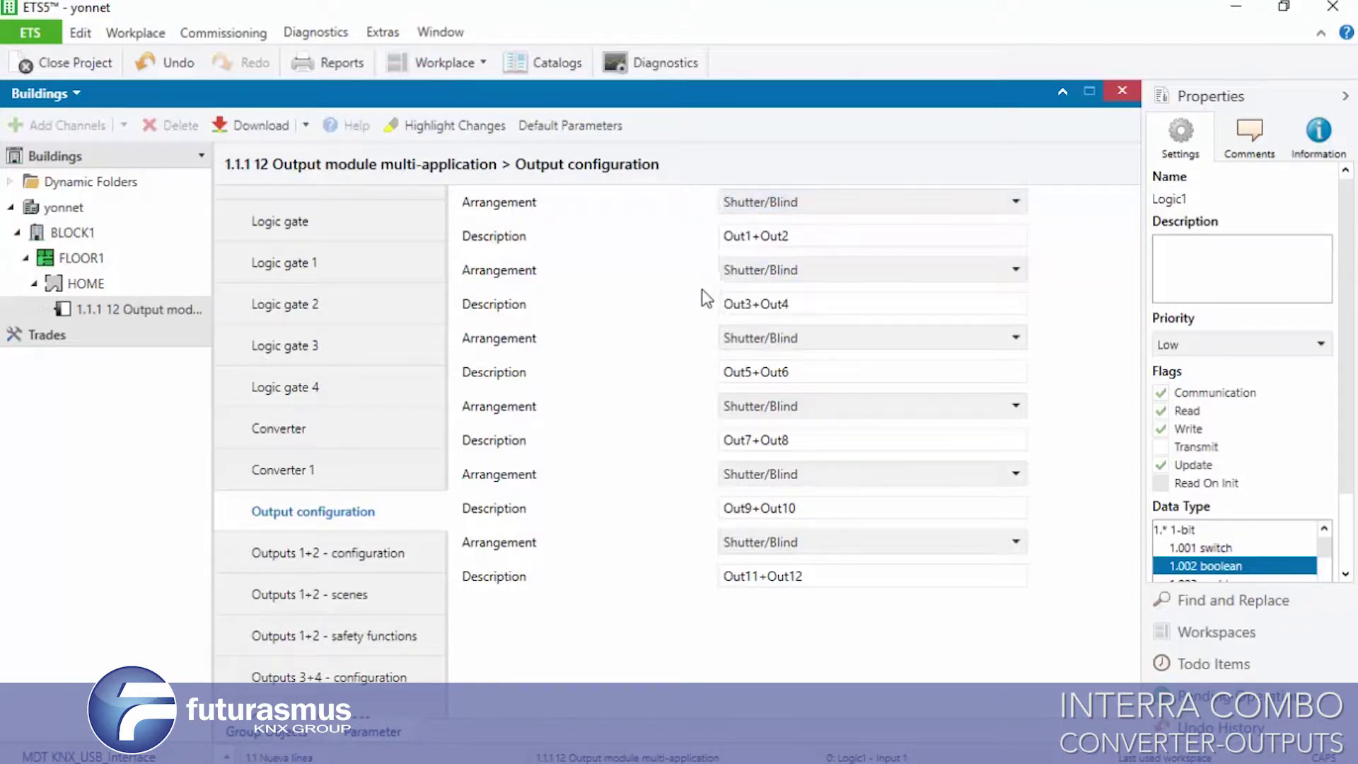
pyautogui.click(758, 207)
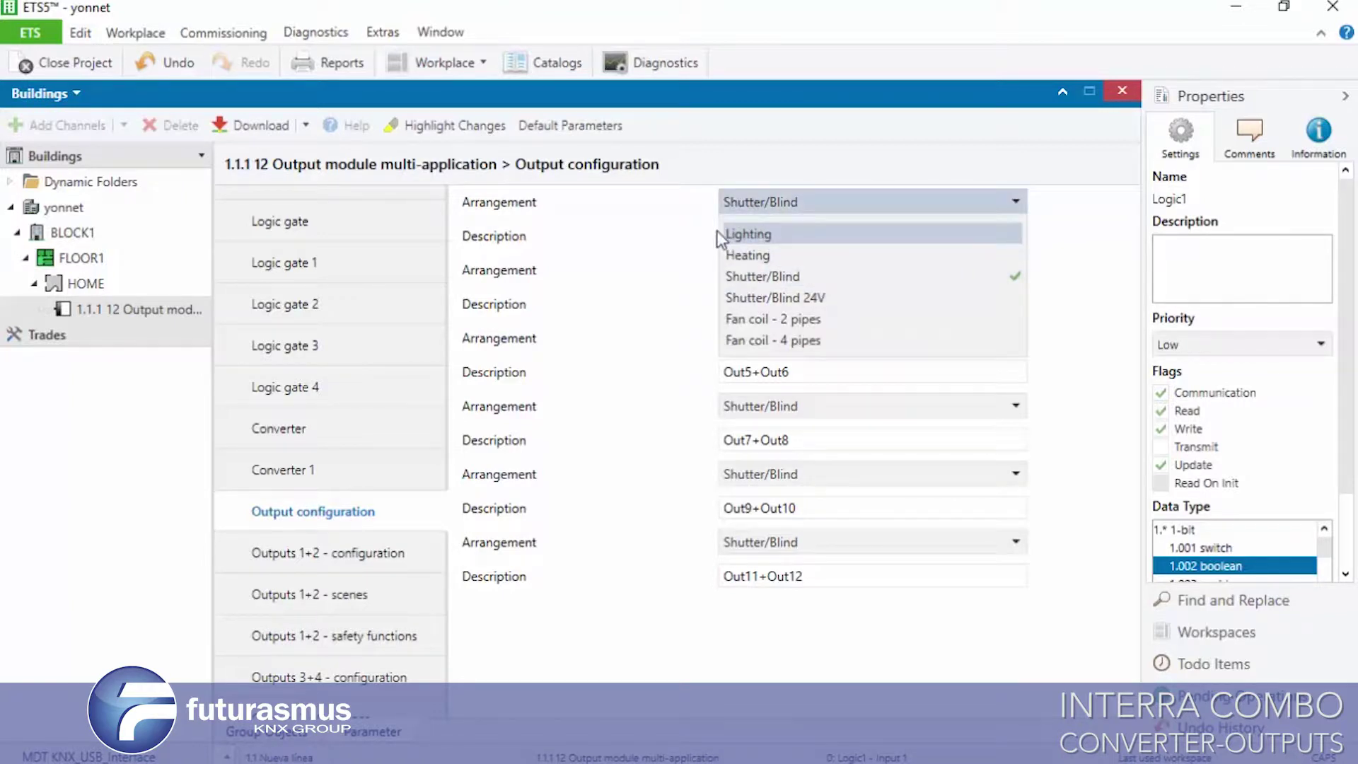
pyautogui.click(677, 256)
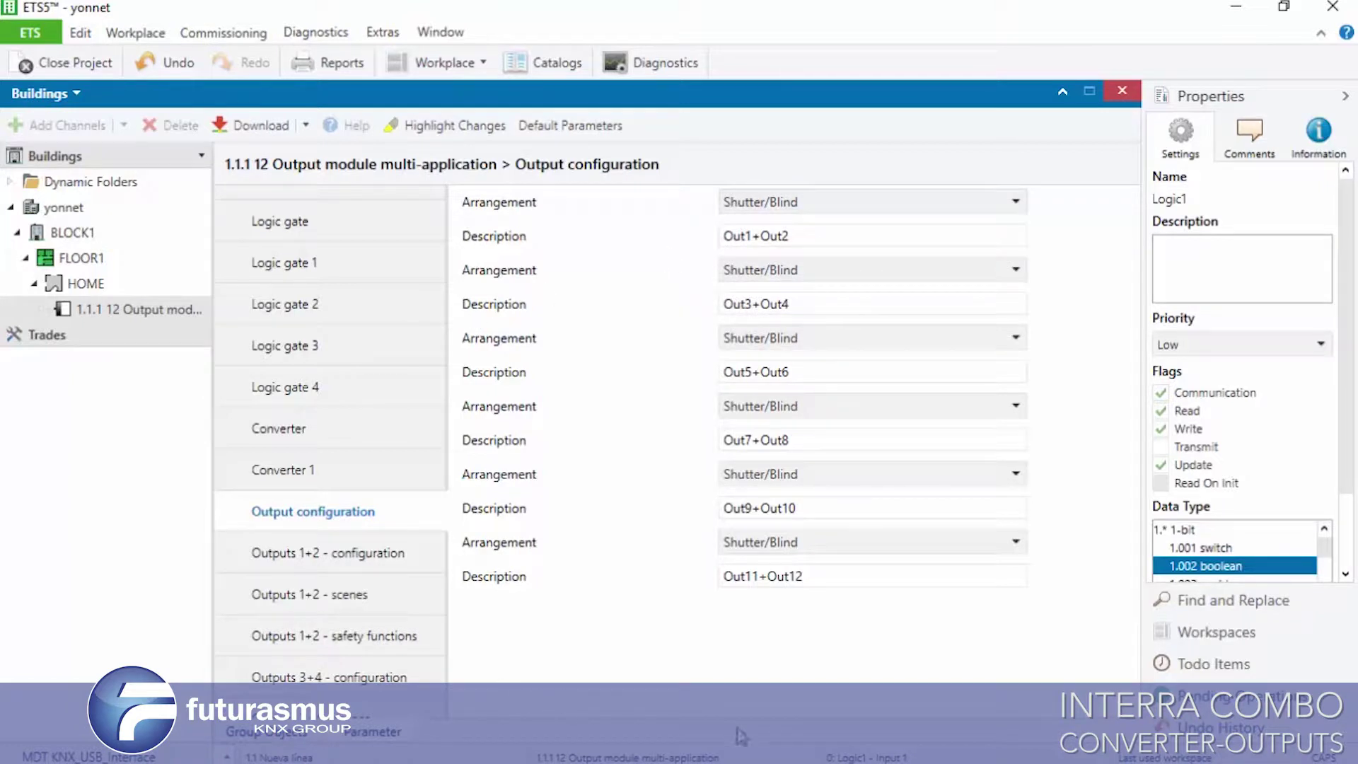
# Switch to the product manual PDF in Acrobat Reader and examine the ITR512 output block distribution in Appendix C.
pyautogui.click(973, 751)
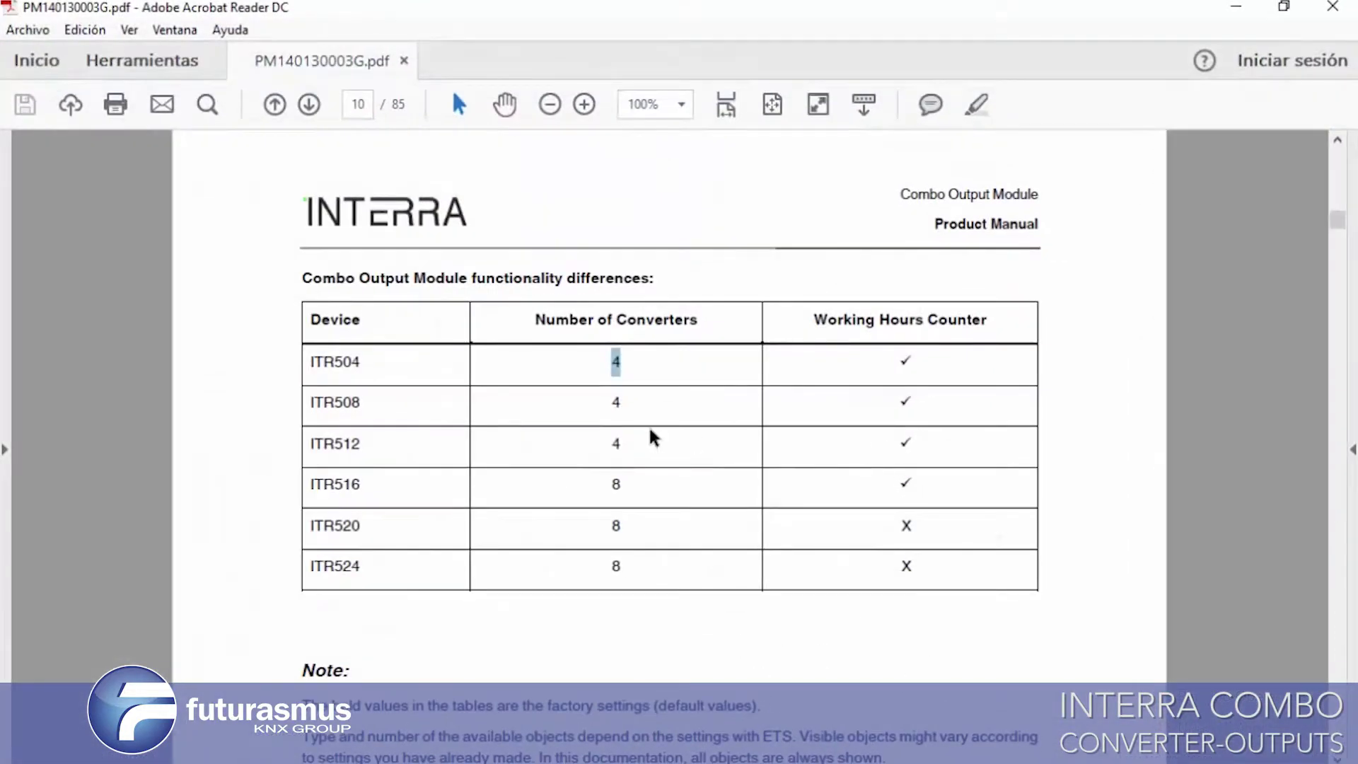
pyautogui.moveTo(1336, 221); pyautogui.dragTo(1338, 689)
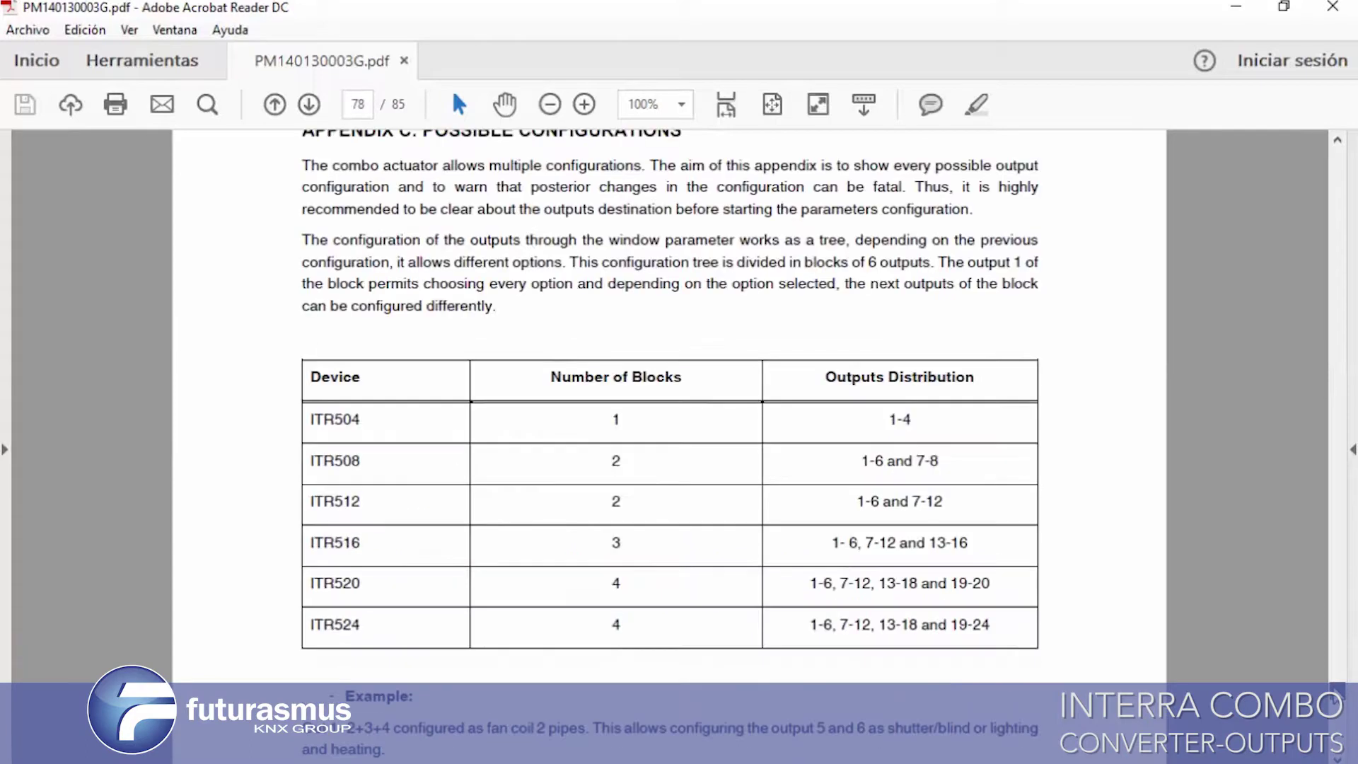
pyautogui.moveTo(323, 503); pyautogui.dragTo(949, 504)
pyautogui.click(853, 507)
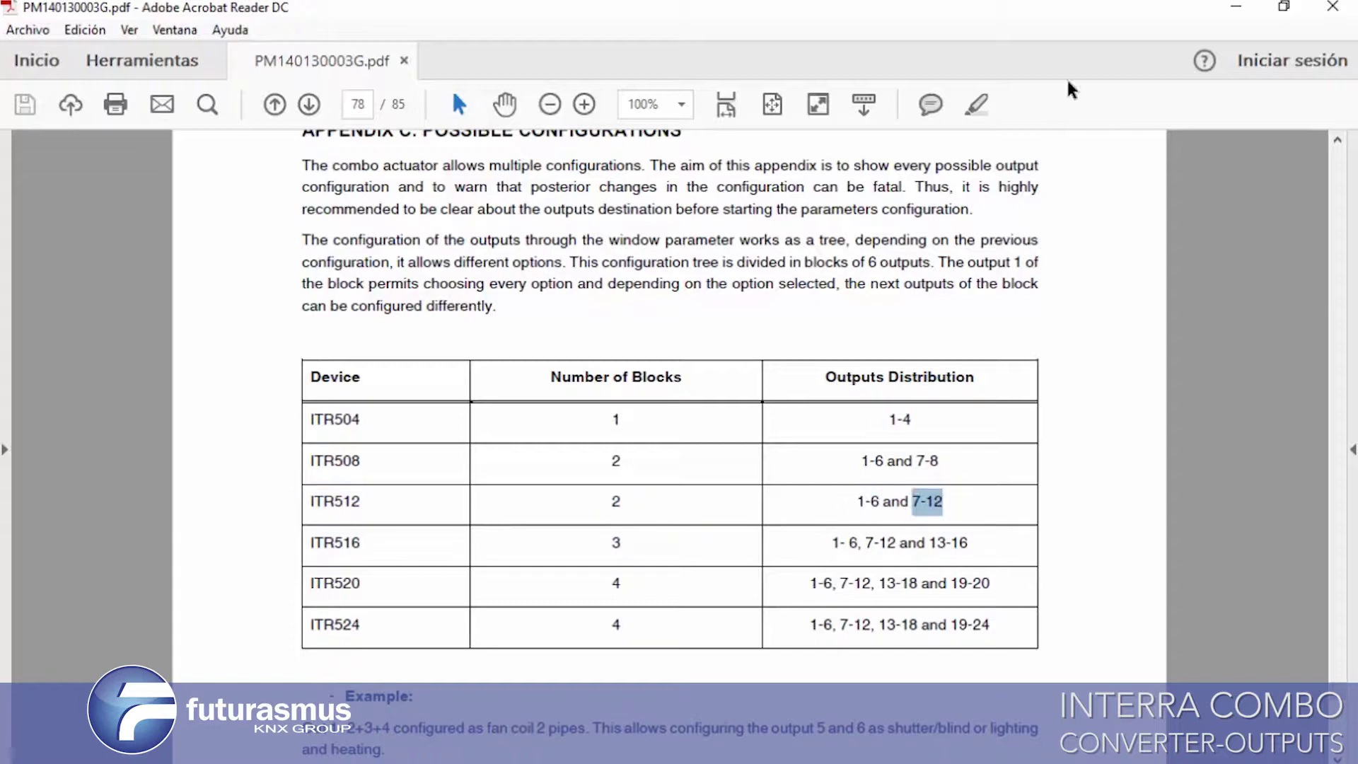
pyautogui.click(1236, 7)
# Back in ETS5, set the first output arrangement to Lighting and check which output its description covers.
pyautogui.click(765, 205)
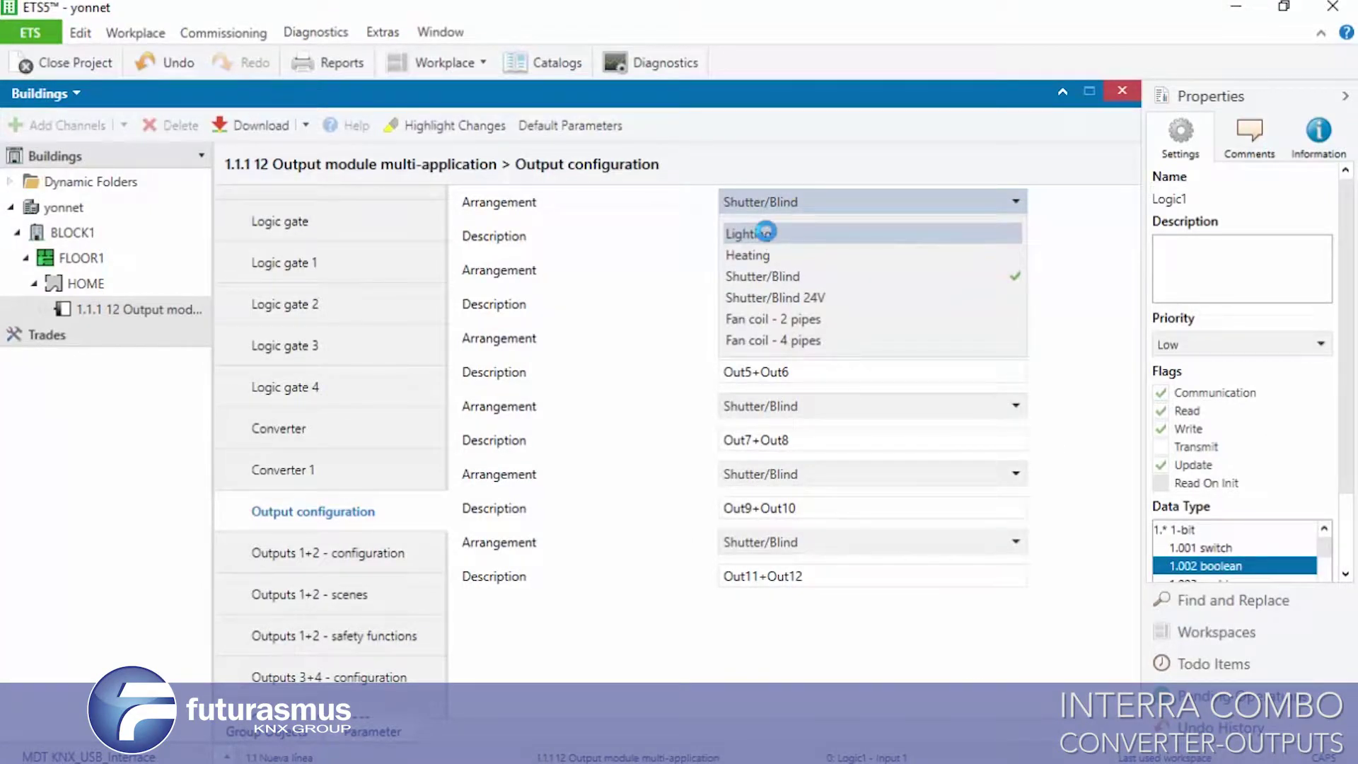
pyautogui.click(766, 233)
pyautogui.moveTo(754, 238); pyautogui.dragTo(723, 238)
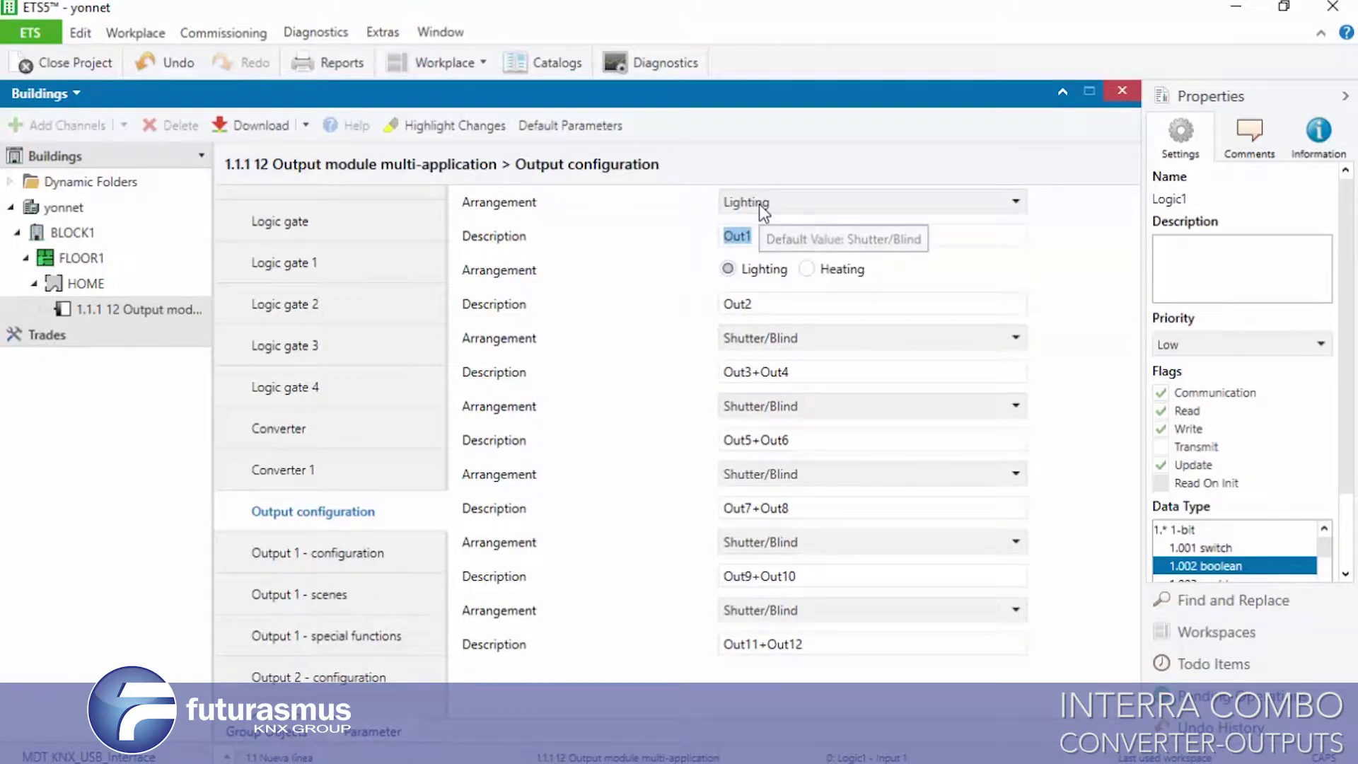
# Set the first output arrangement to Heating and check which output its description covers.
pyautogui.click(758, 203)
pyautogui.click(767, 253)
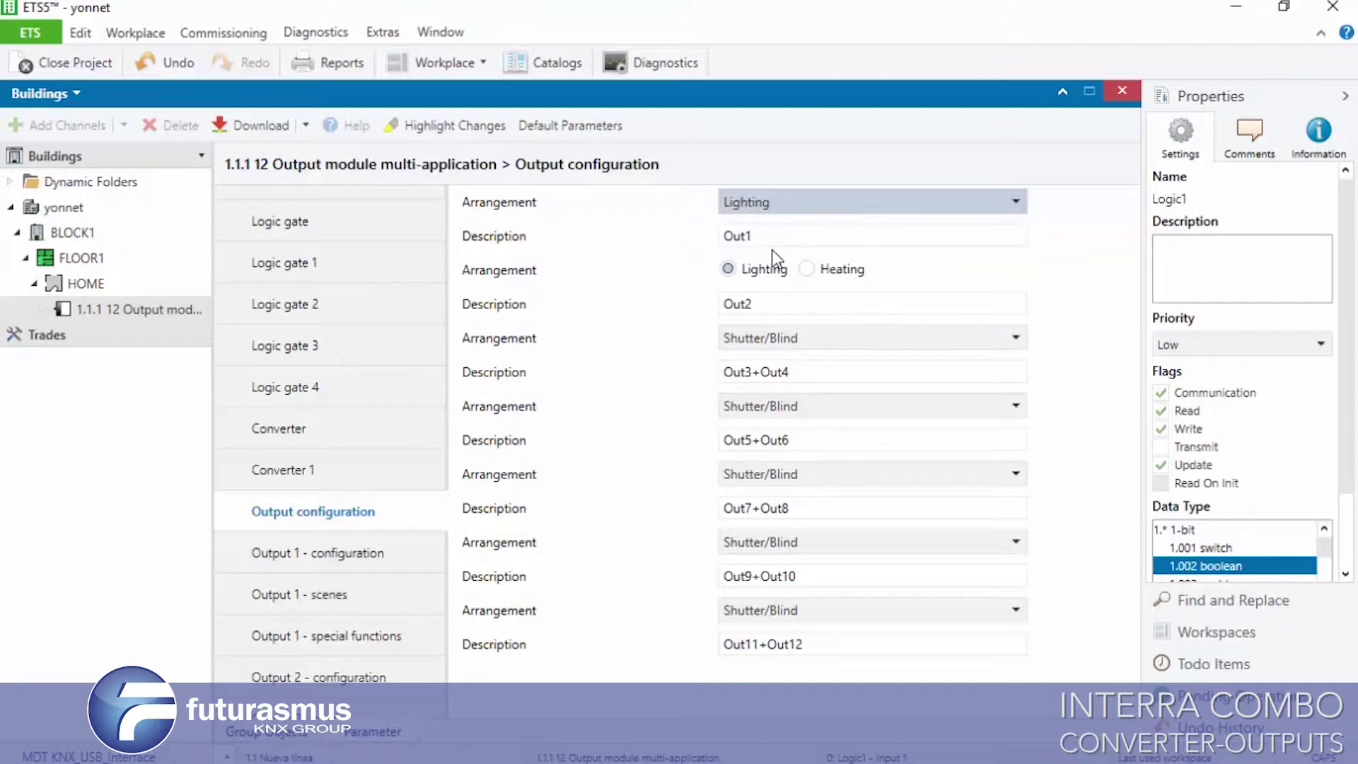
pyautogui.moveTo(754, 236); pyautogui.dragTo(726, 238)
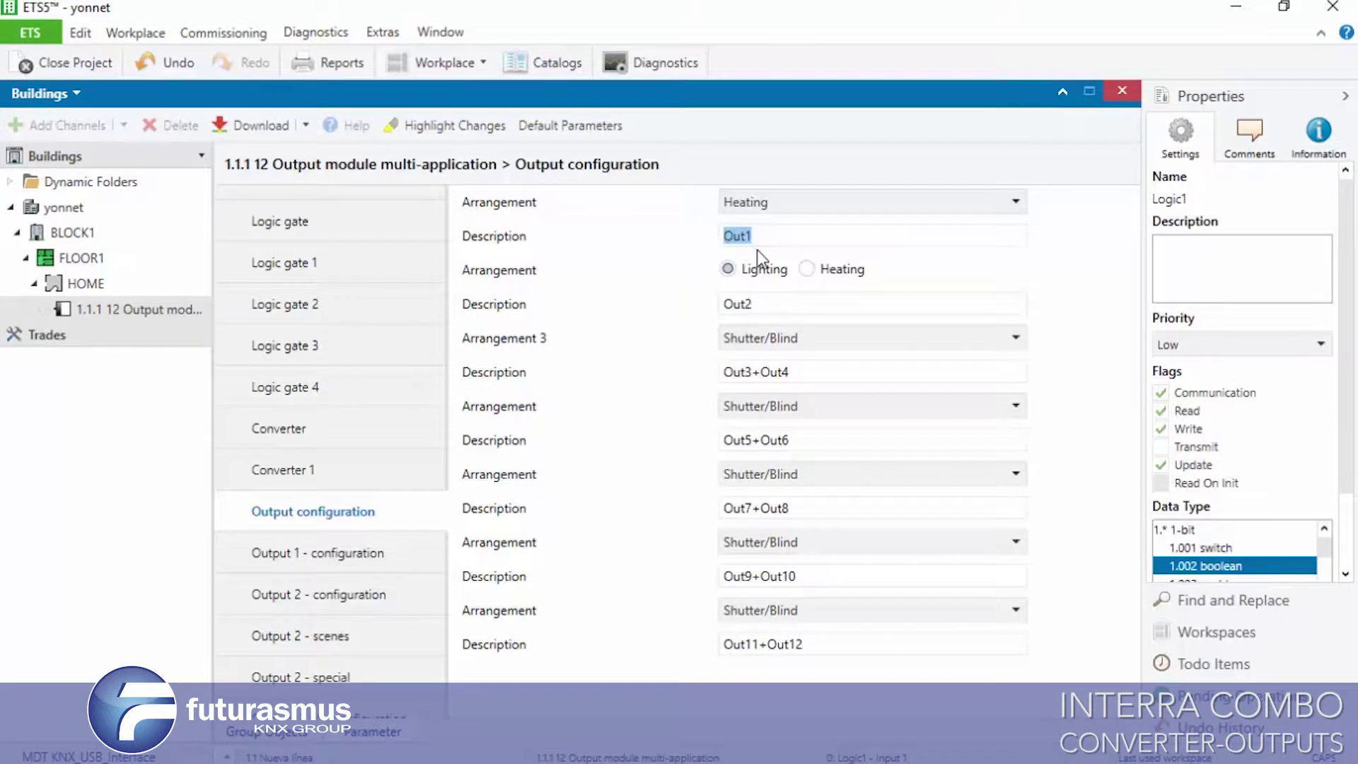
# Set the first output arrangement to Shutter/Blind and check which outputs its description covers.
pyautogui.click(775, 203)
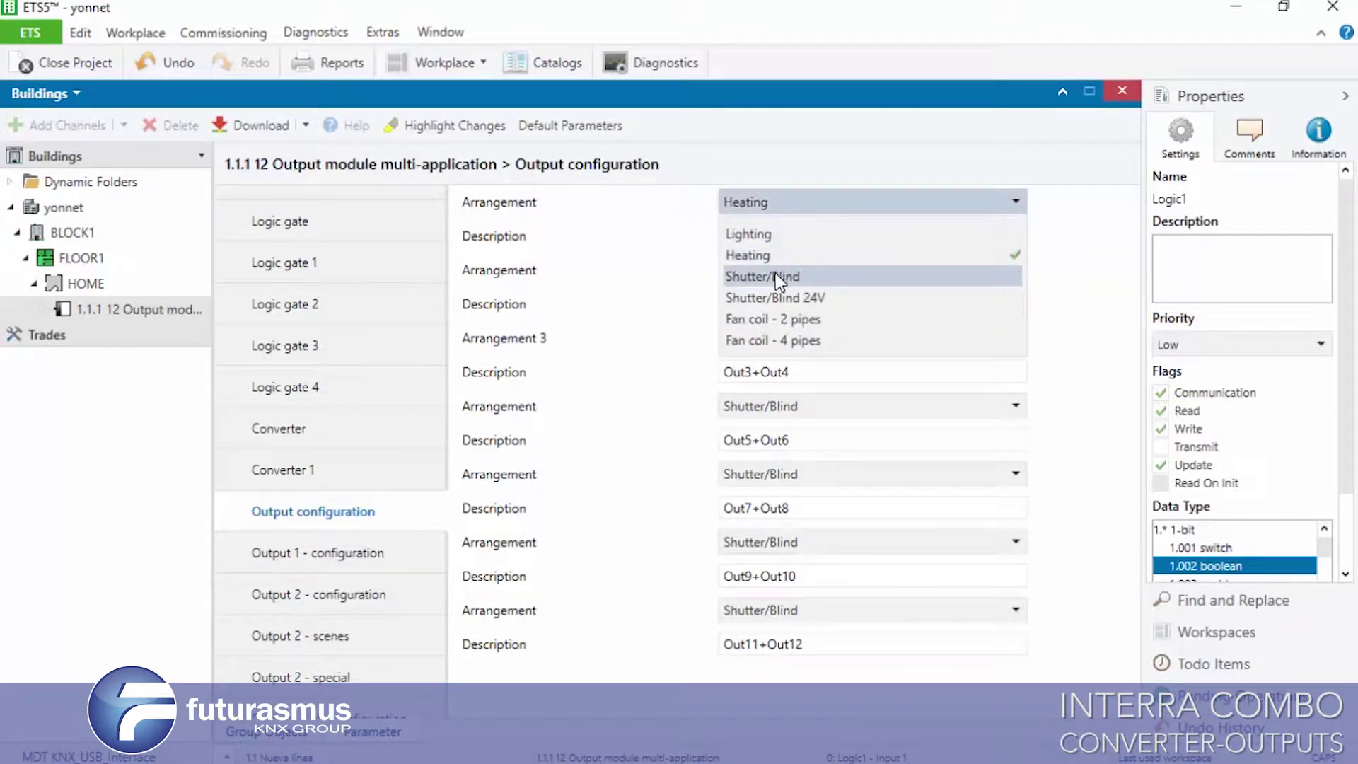
pyautogui.click(775, 273)
pyautogui.doubleClick(799, 235)
pyautogui.moveTo(799, 234); pyautogui.dragTo(728, 235)
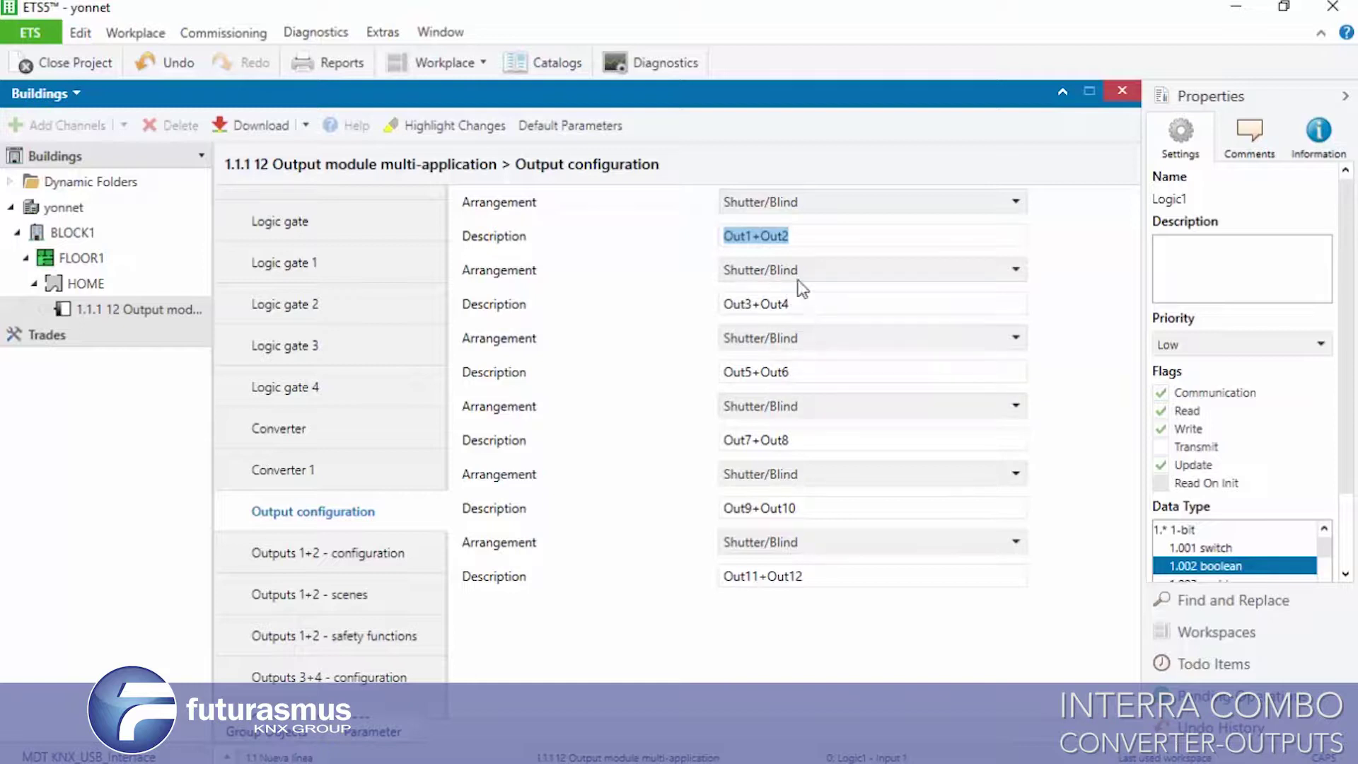
# Set the first output arrangement to Shutter/Blind 24V and check the outputs it uses and those left in the block.
pyautogui.click(785, 201)
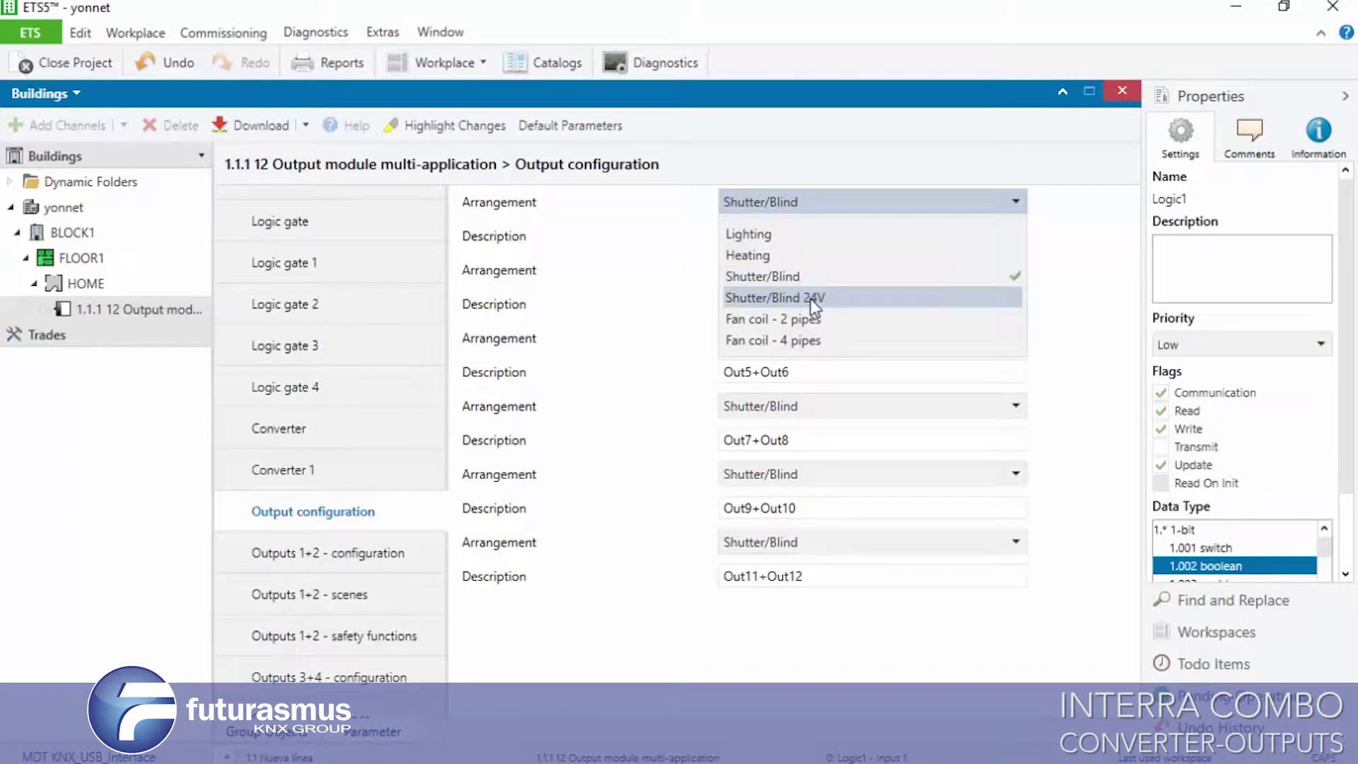
pyautogui.click(810, 299)
pyautogui.moveTo(874, 241); pyautogui.dragTo(727, 241)
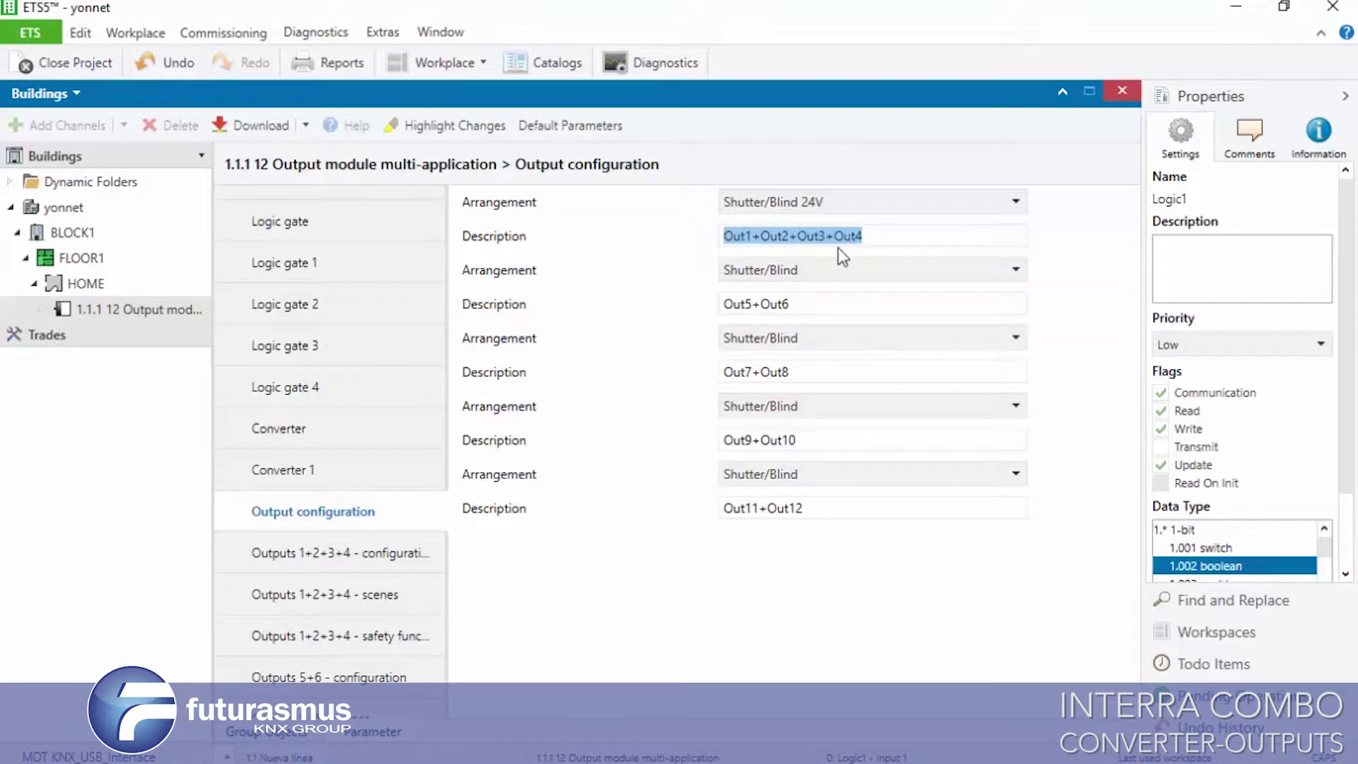
pyautogui.moveTo(739, 304); pyautogui.dragTo(796, 305)
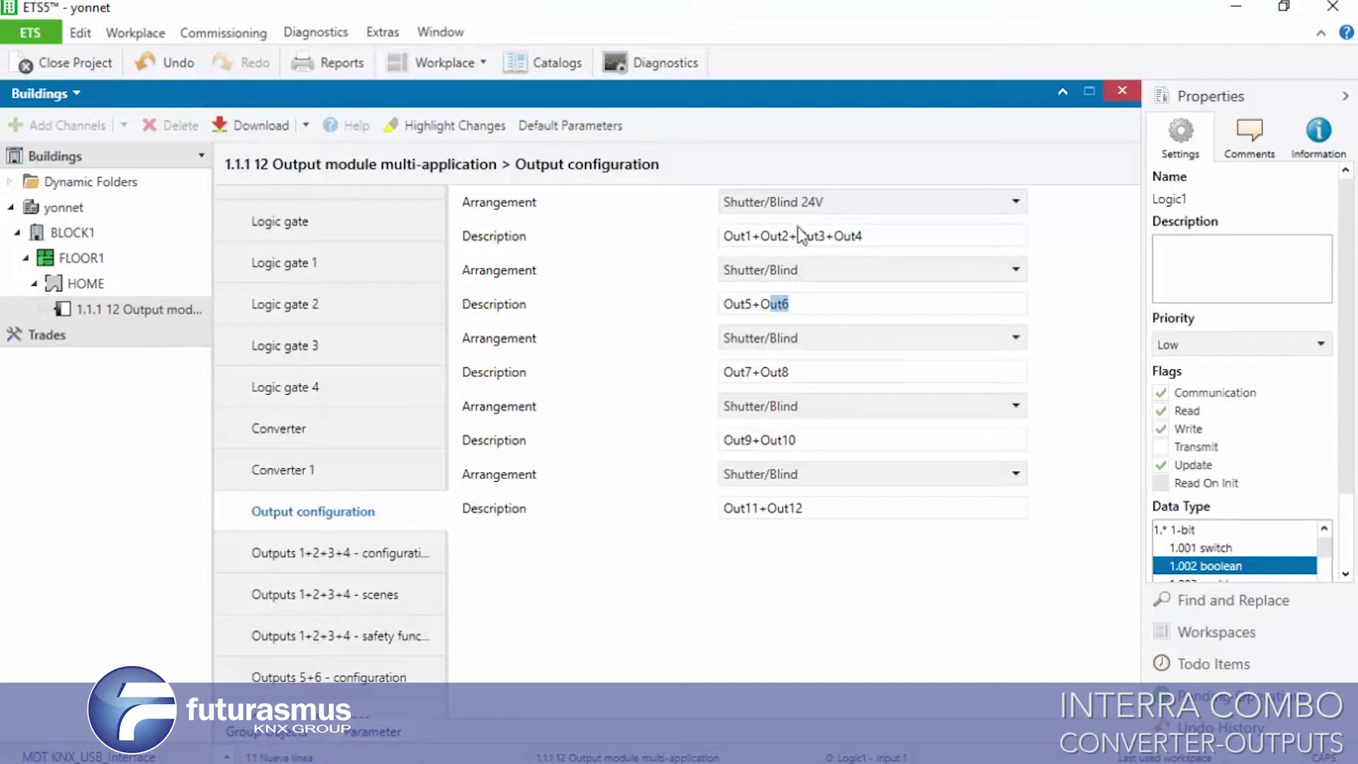
# Set the first output arrangement to Fan coil - 2 pipes and check the remaining outputs of the block.
pyautogui.click(792, 205)
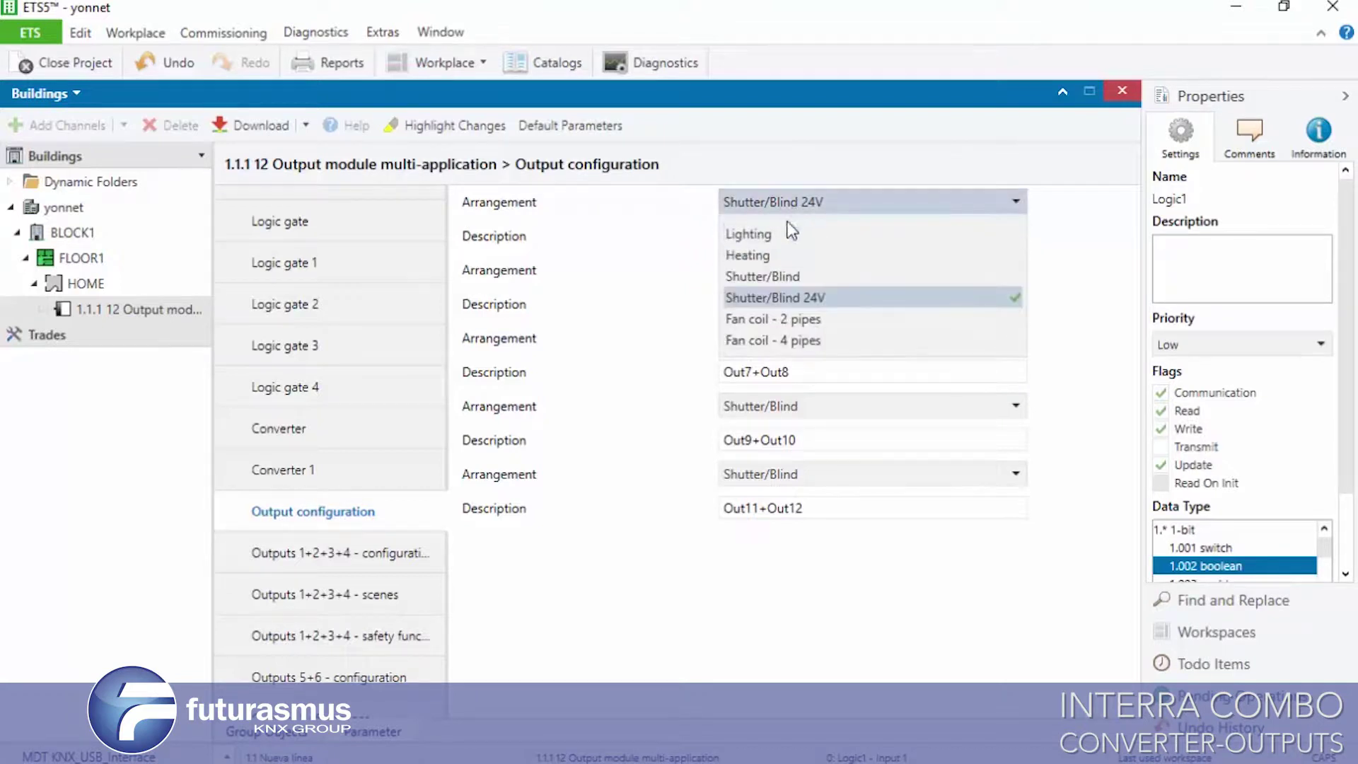
pyautogui.click(788, 318)
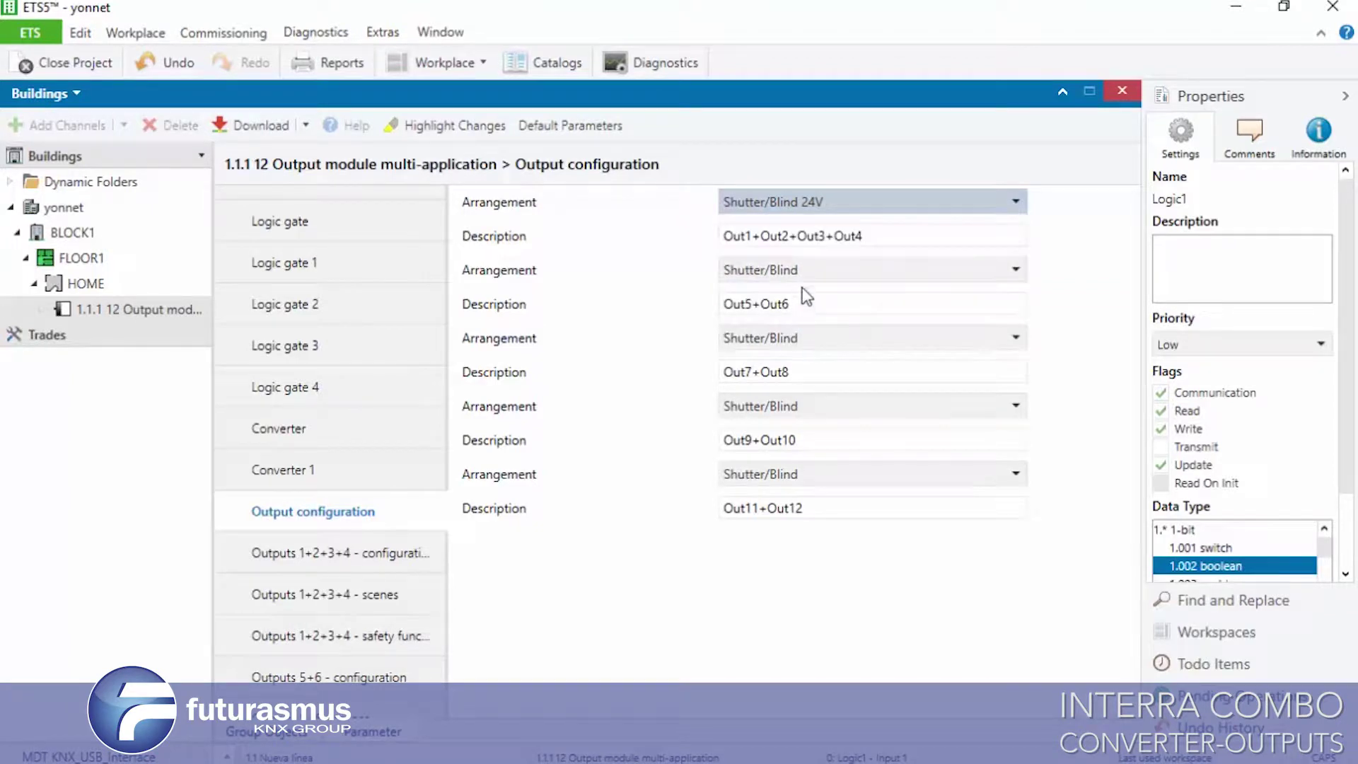
pyautogui.moveTo(796, 306); pyautogui.dragTo(728, 309)
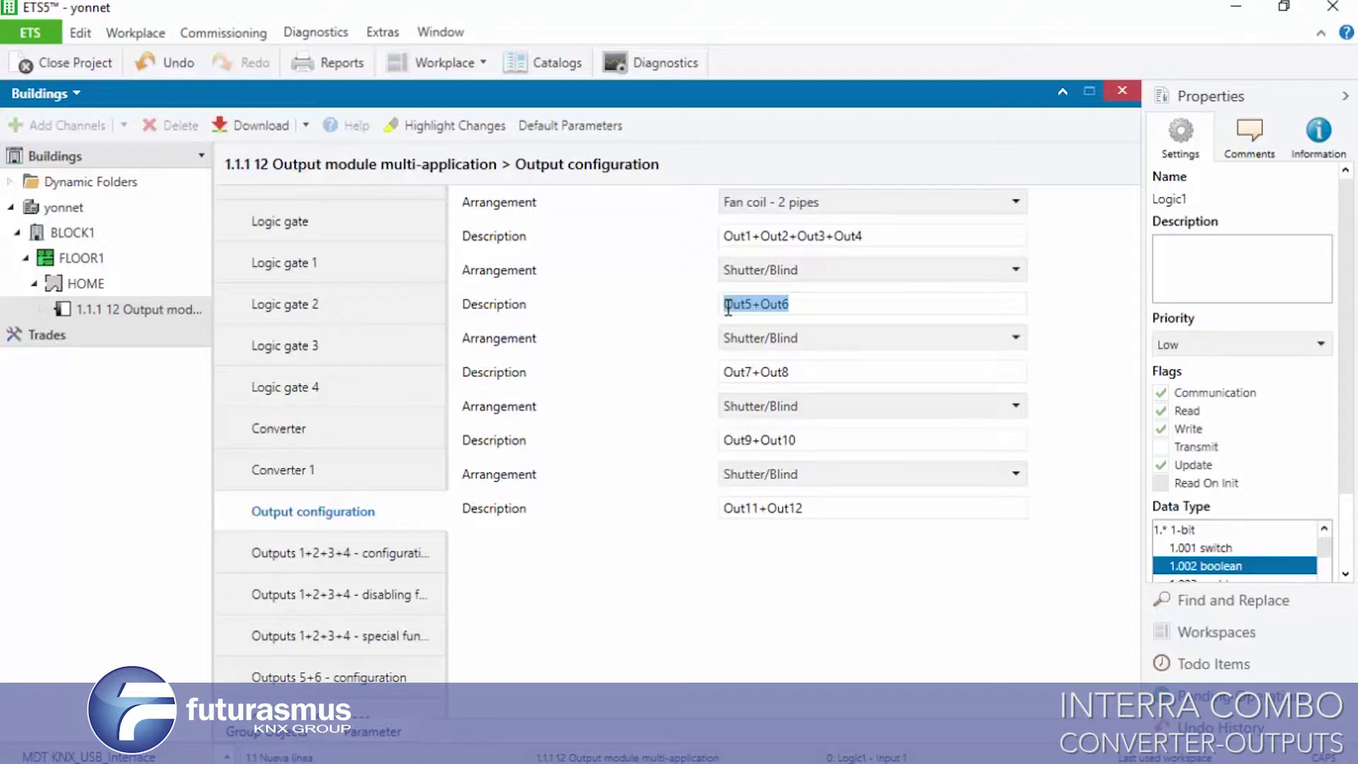
# Set the first output arrangement to Fan coil - 4 pipes and check the outputs it uses and the one left over.
pyautogui.click(795, 205)
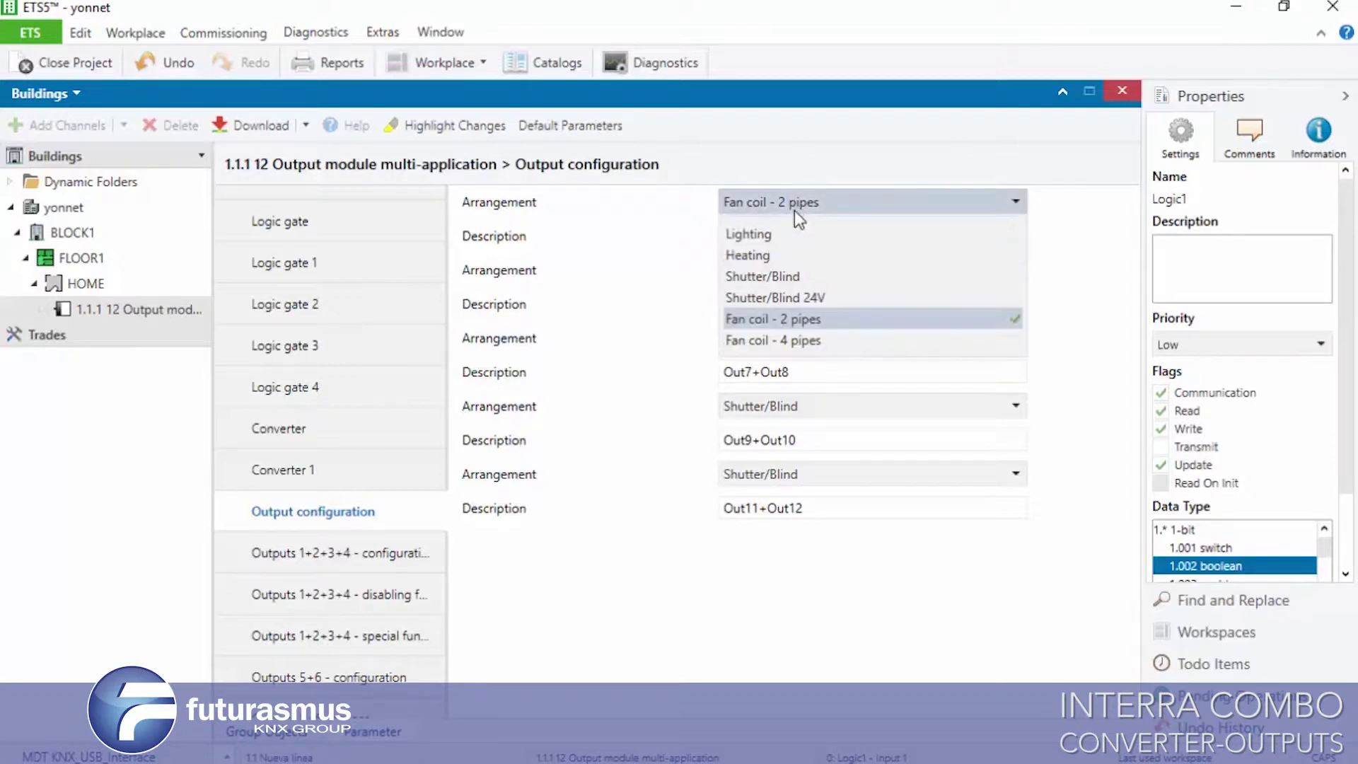
pyautogui.click(806, 341)
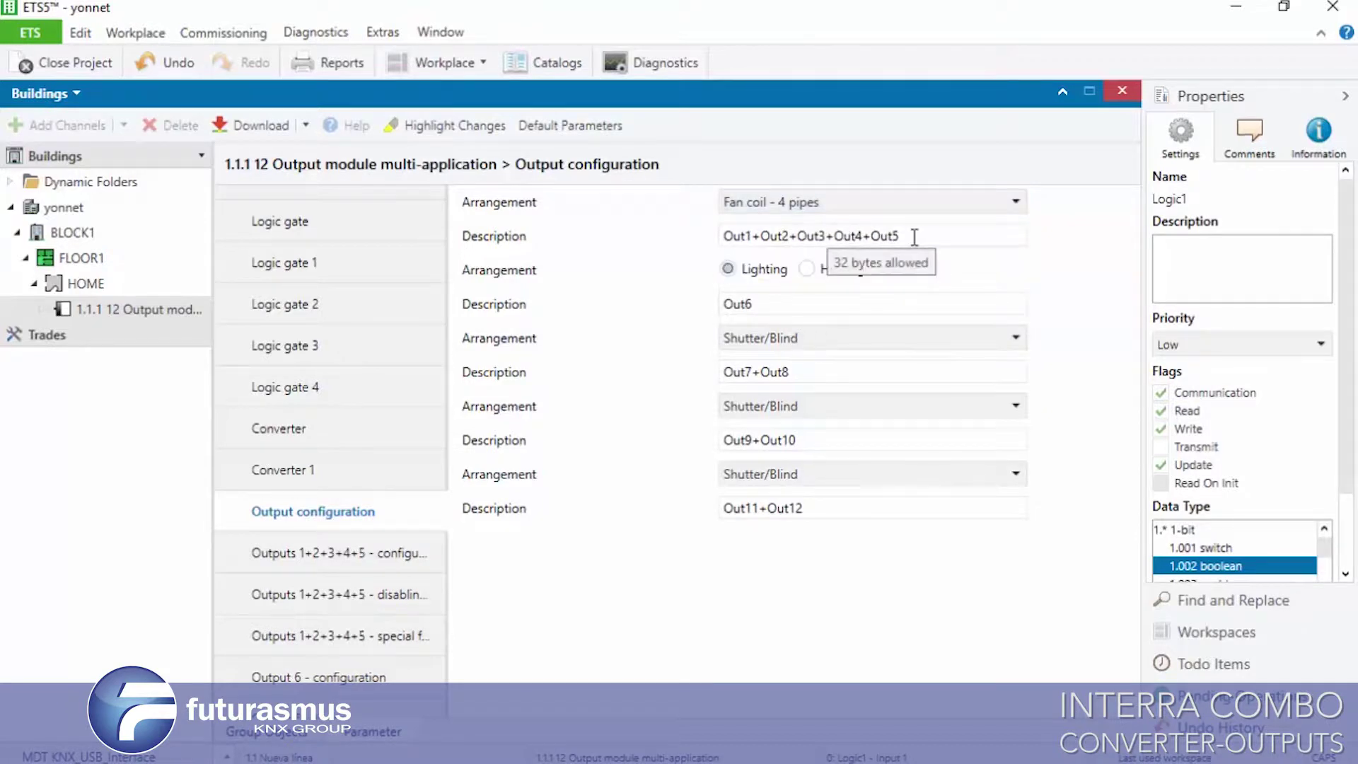
pyautogui.moveTo(882, 235); pyautogui.dragTo(728, 229)
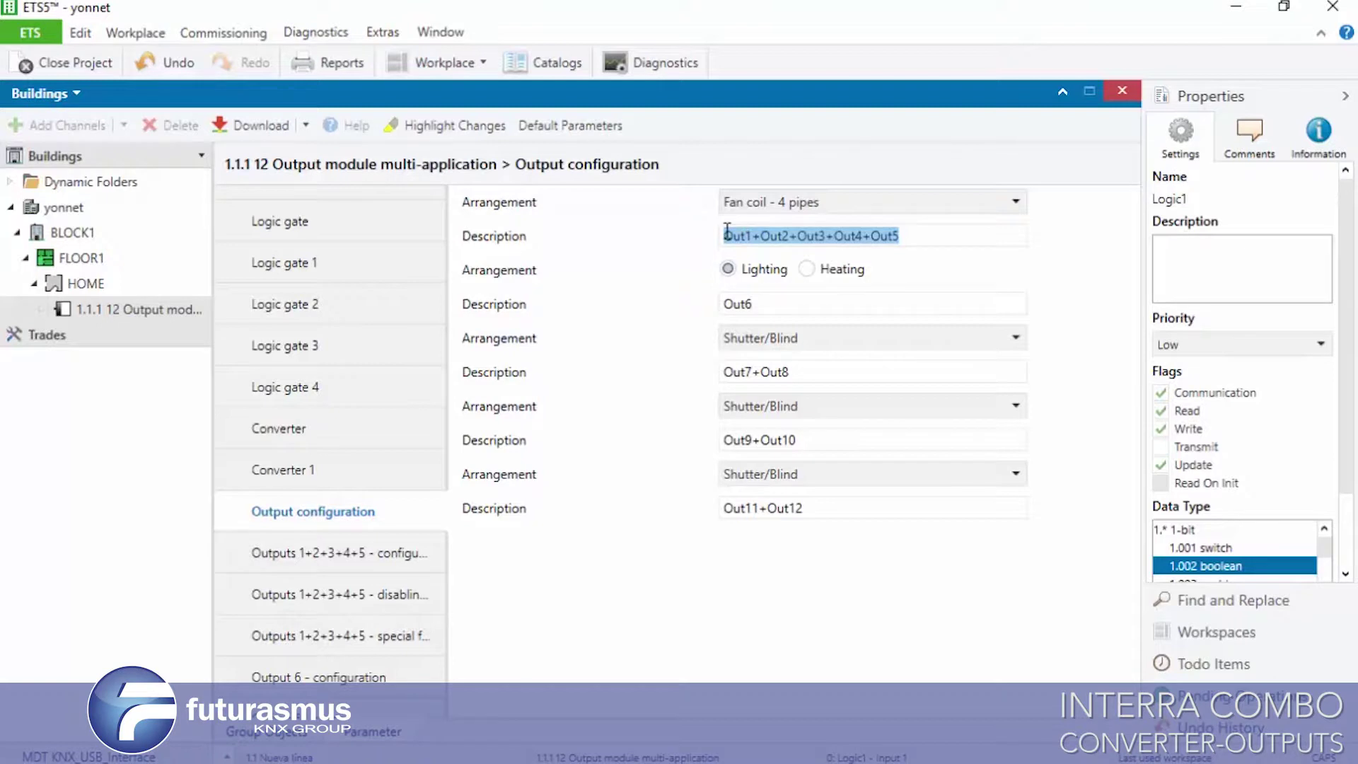
pyautogui.moveTo(764, 303); pyautogui.dragTo(723, 311)
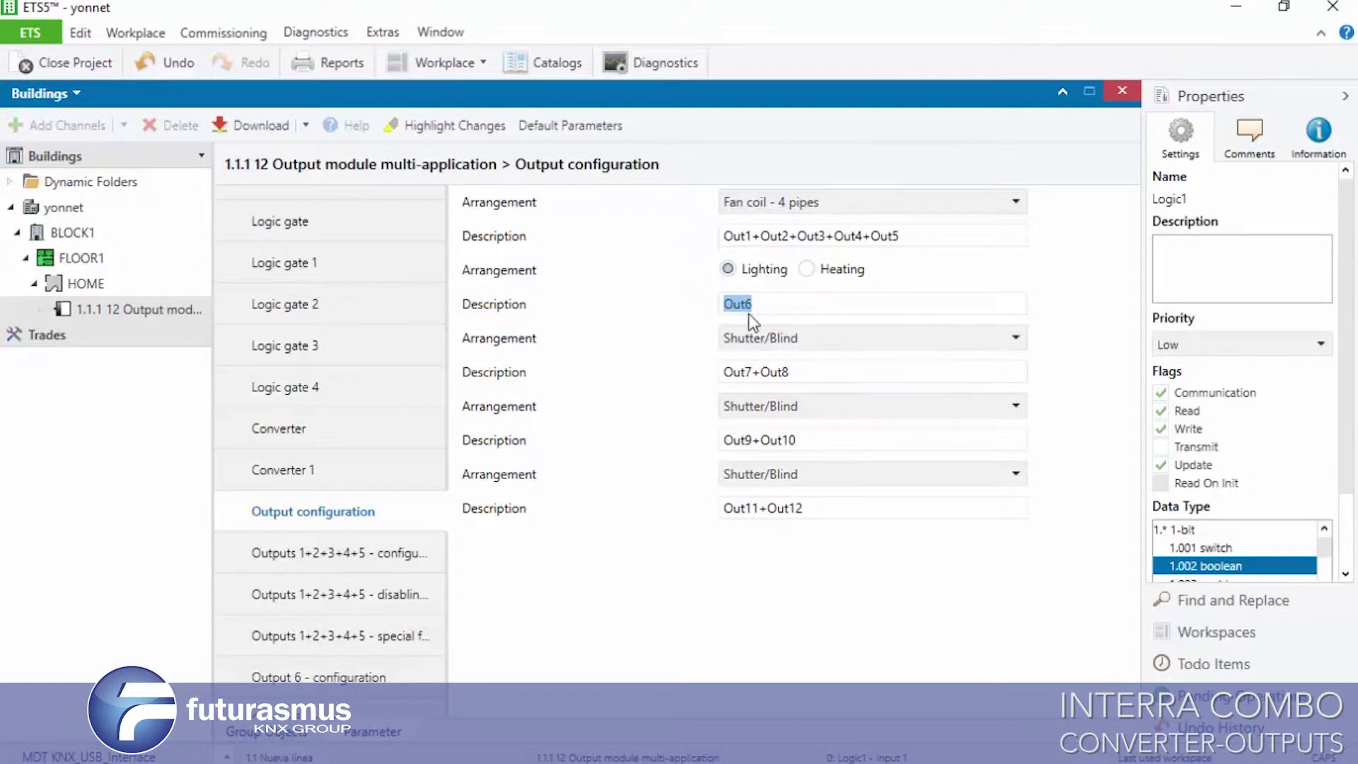
# Try output 6 as Heating and return its arrangement to Lighting.
pyautogui.click(752, 335)
pyautogui.click(755, 341)
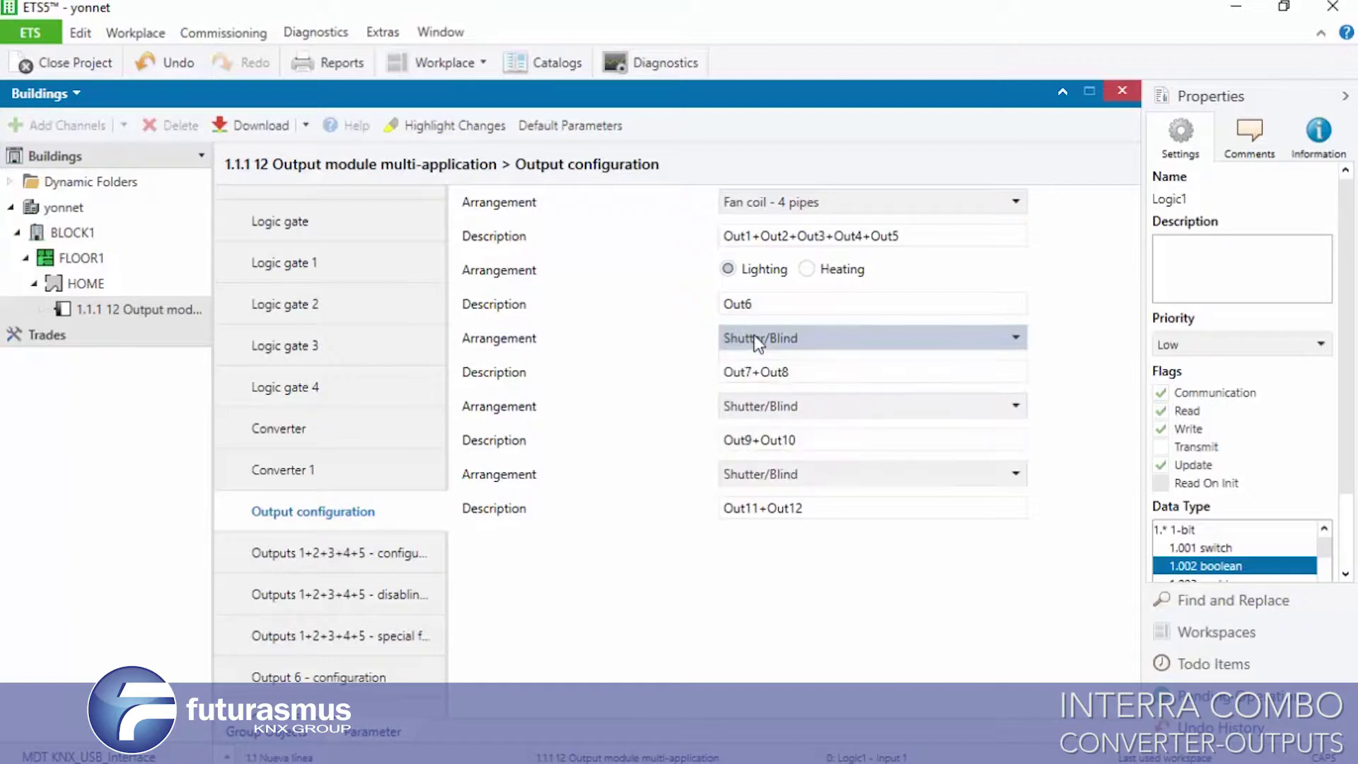
pyautogui.click(814, 273)
pyautogui.click(728, 270)
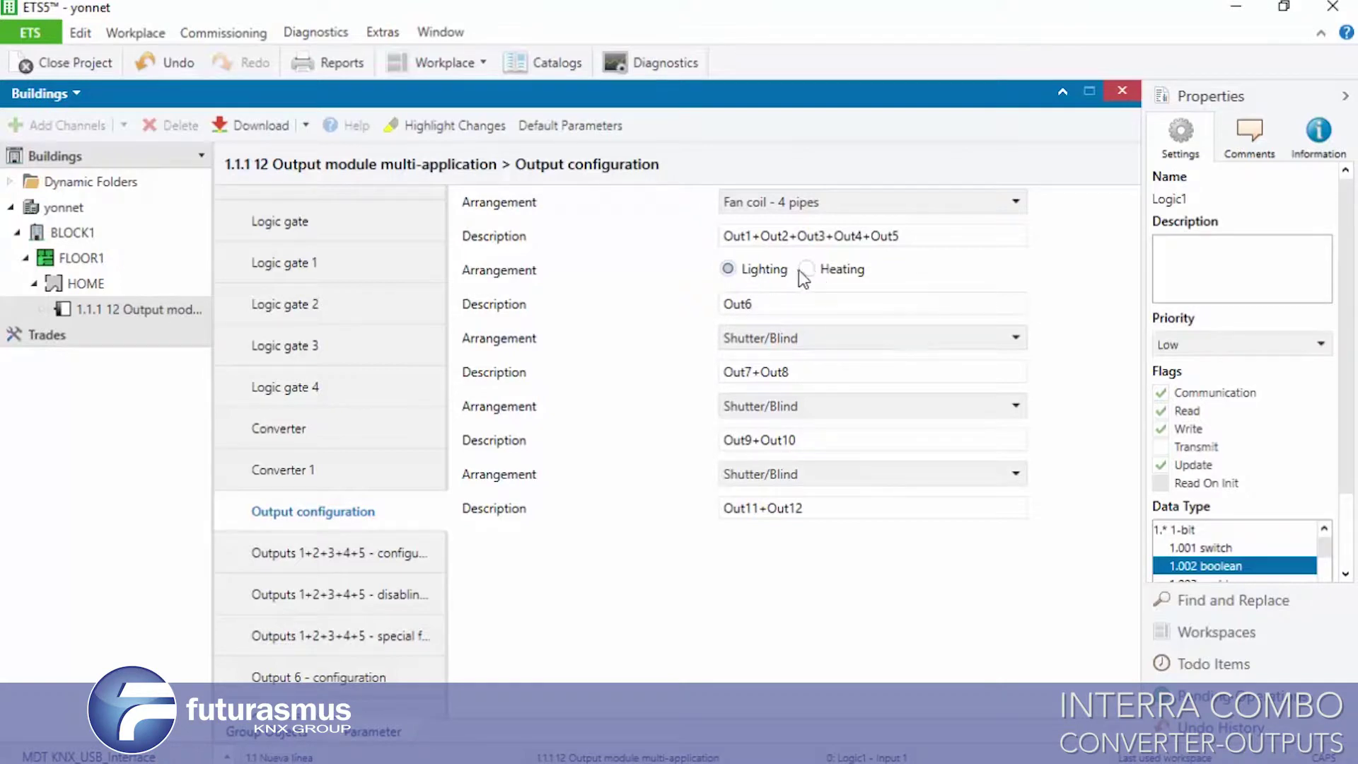
pyautogui.click(806, 270)
pyautogui.doubleClick(728, 305)
pyautogui.click(741, 274)
pyautogui.click(744, 276)
# Set the first output arrangement to Fan coil - 2 pipes and check the arrangement of outputs 5 and 6.
pyautogui.click(804, 206)
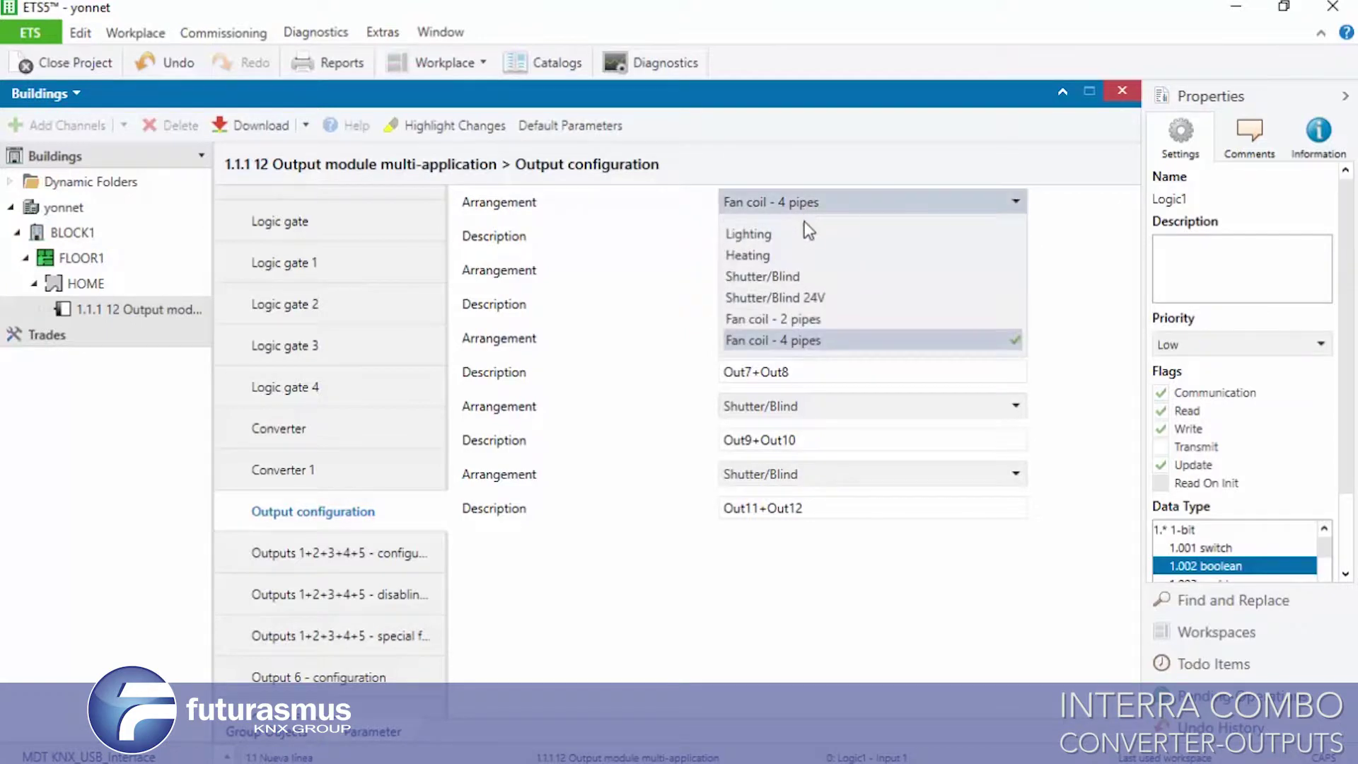
pyautogui.click(804, 318)
pyautogui.click(766, 273)
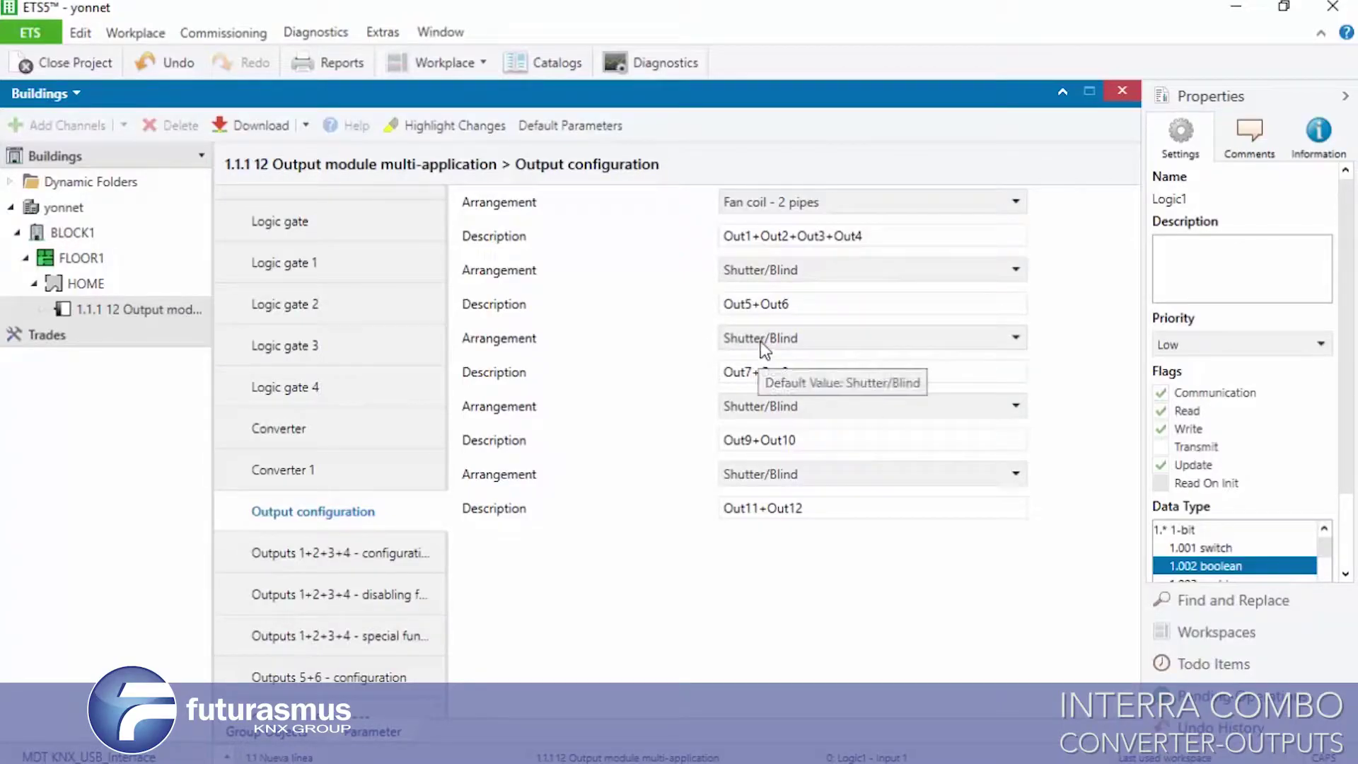
# Set the second block's first arrangement, starting at output 7, to Fan coil - 4 pipes and check the outputs it uses.
pyautogui.click(798, 343)
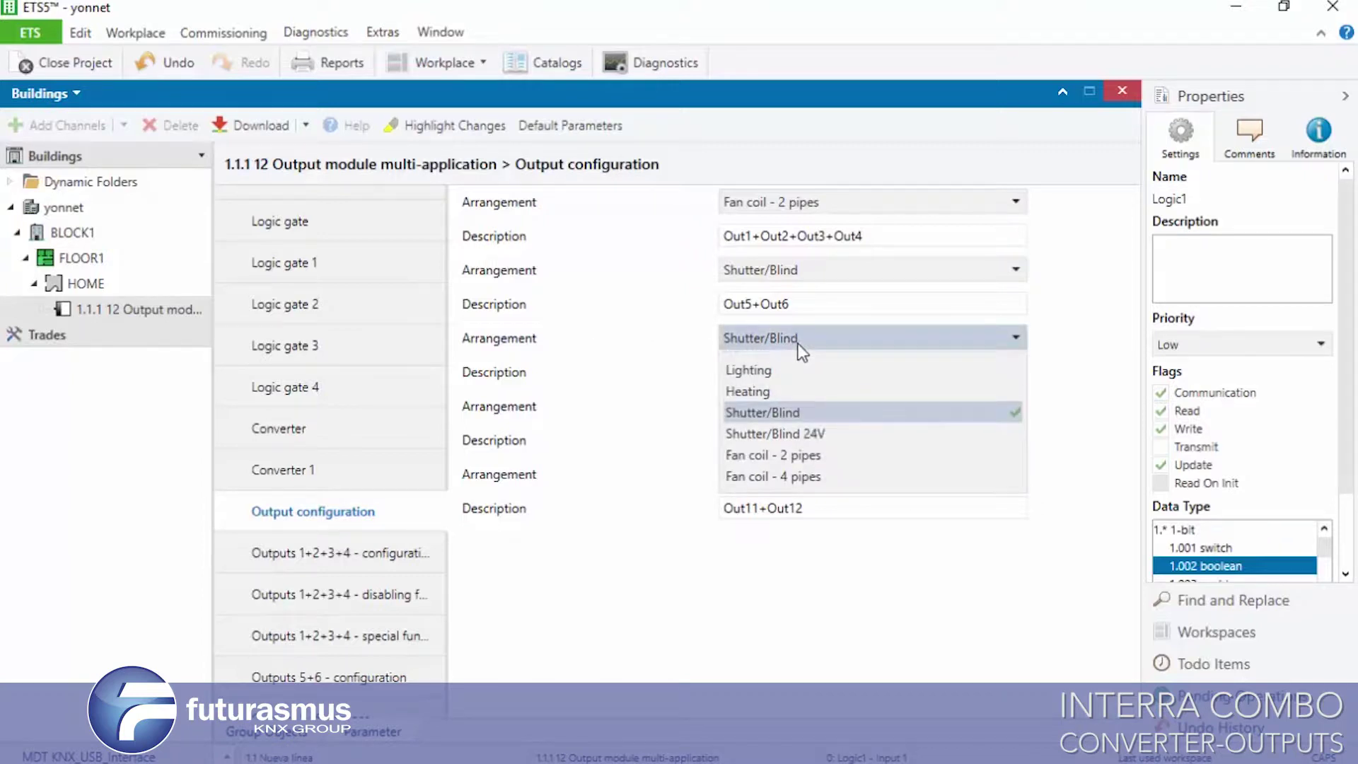
pyautogui.click(797, 343)
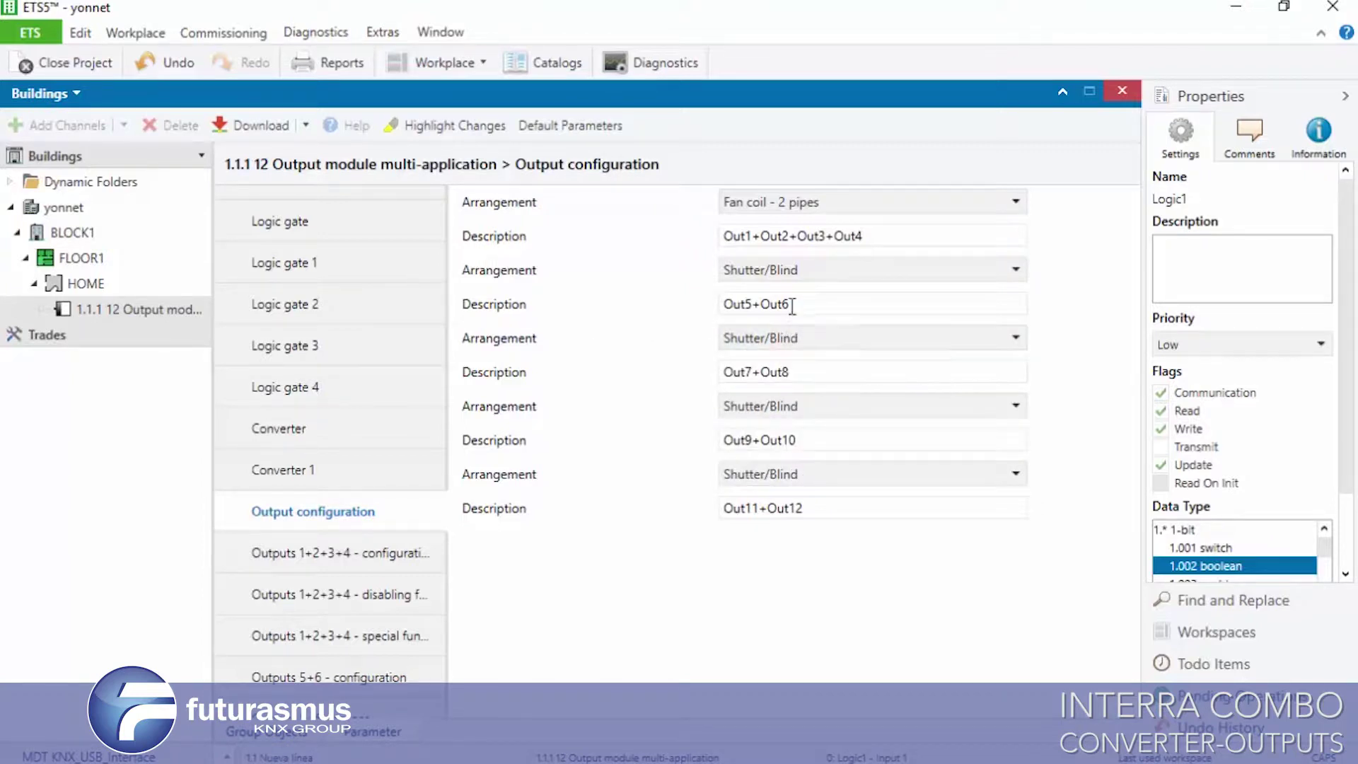
pyautogui.click(790, 334)
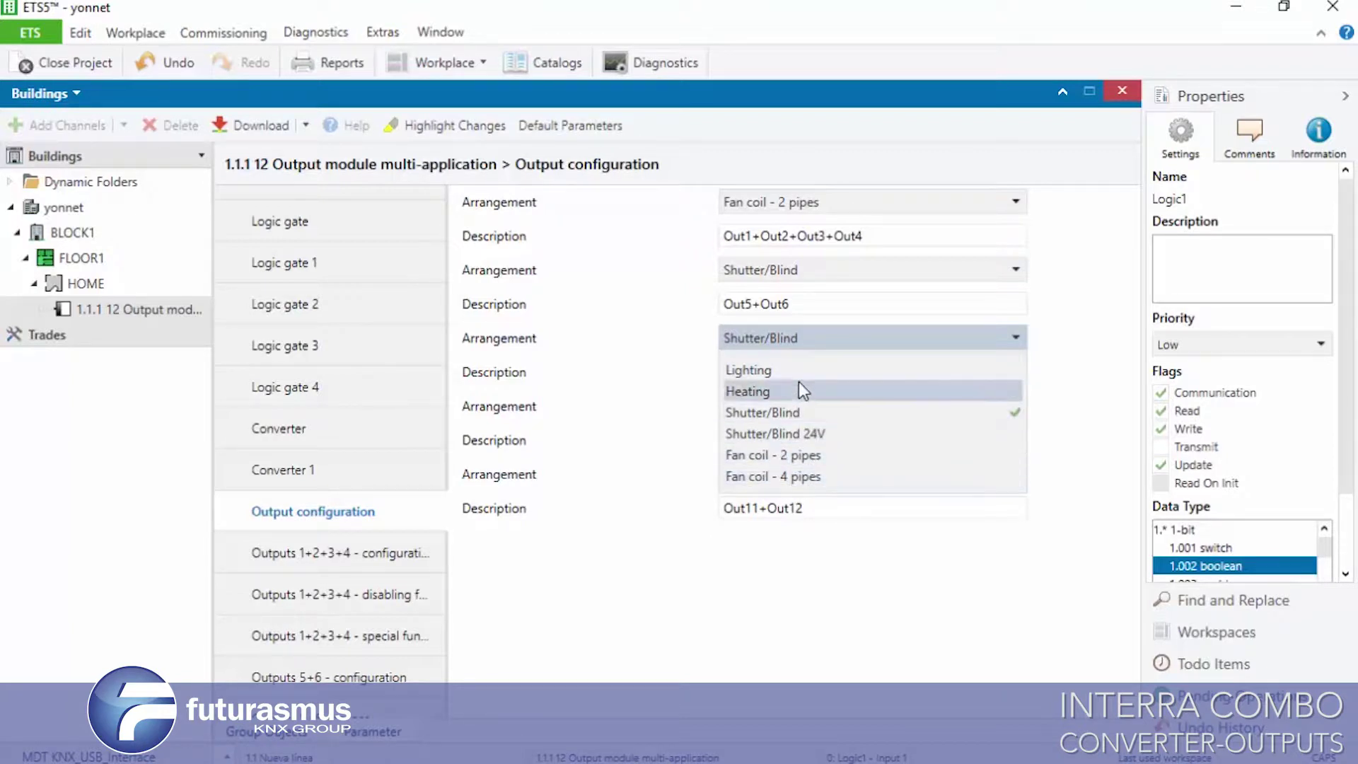
pyautogui.click(813, 476)
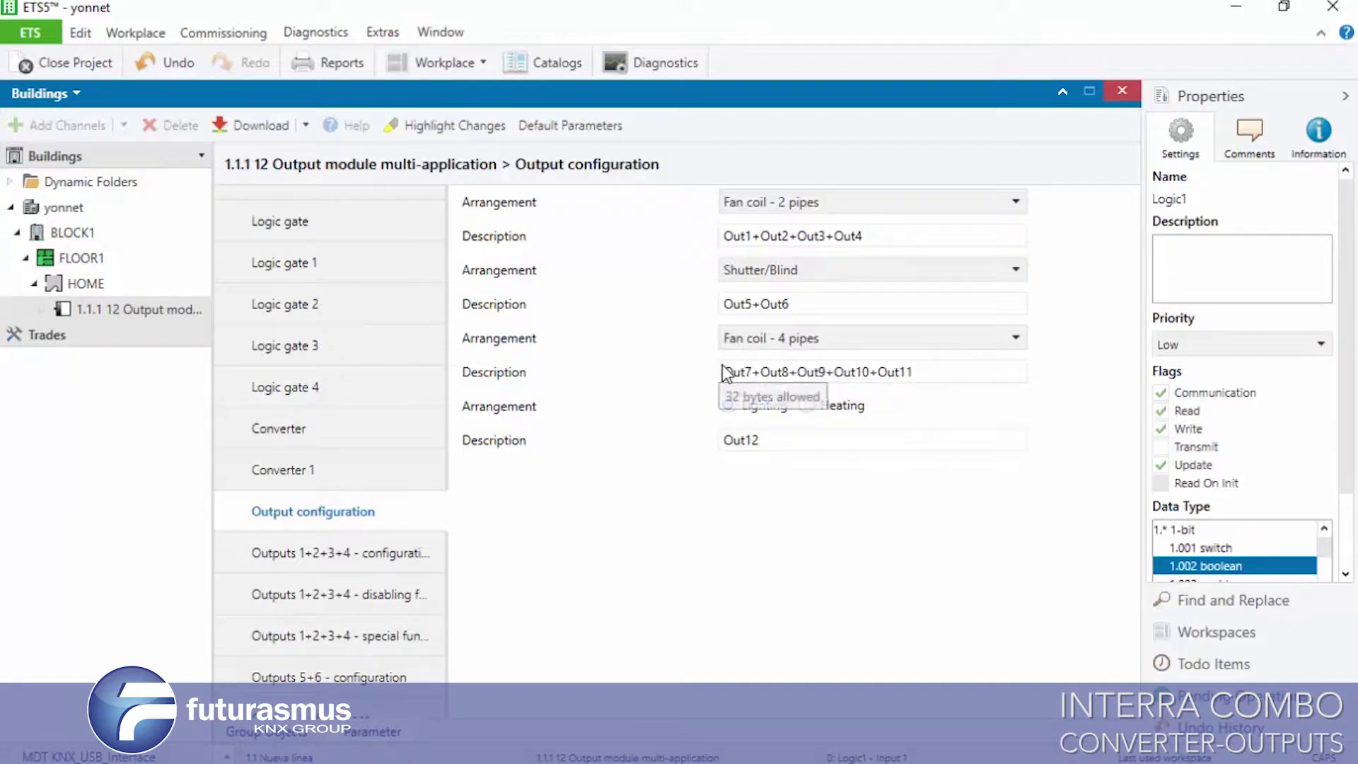
pyautogui.moveTo(726, 369); pyautogui.dragTo(917, 371)
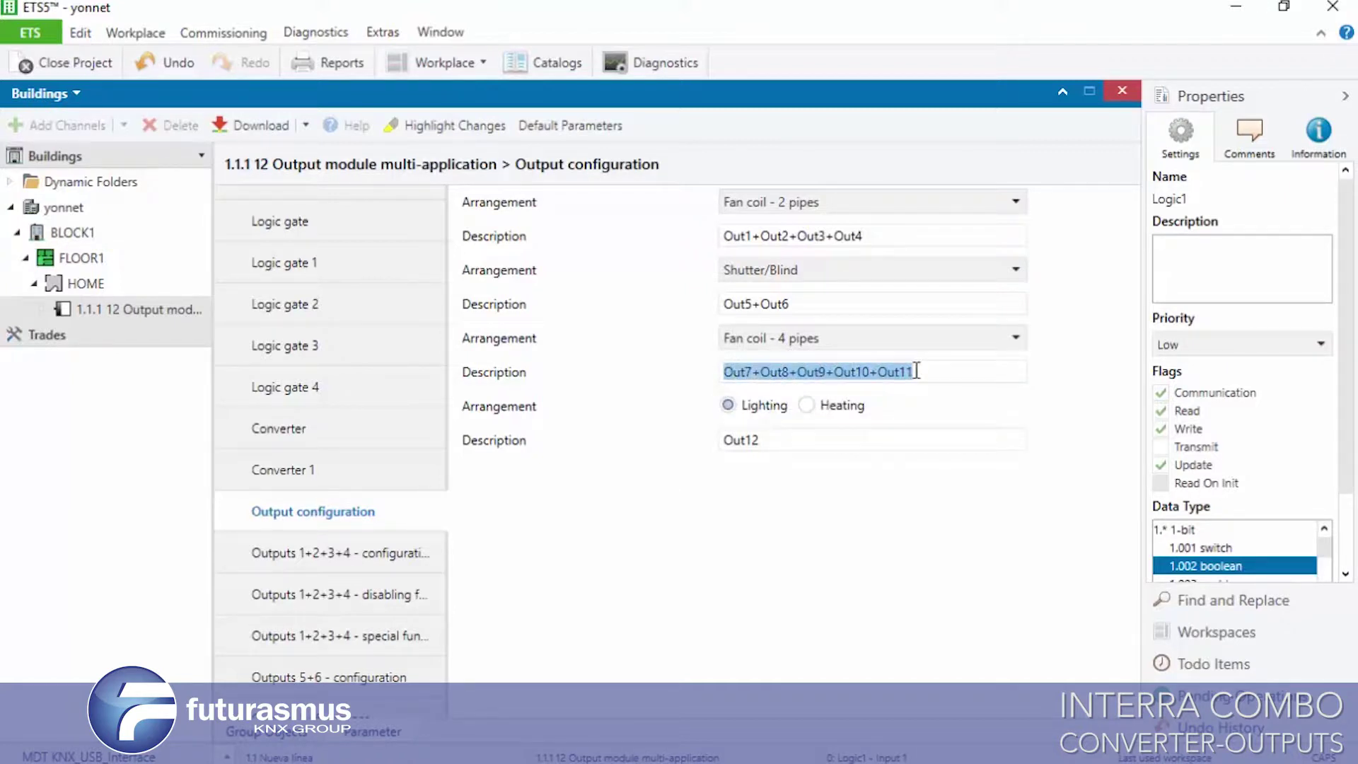
# Try output 12 as Heating and return its arrangement to Lighting.
pyautogui.click(836, 414)
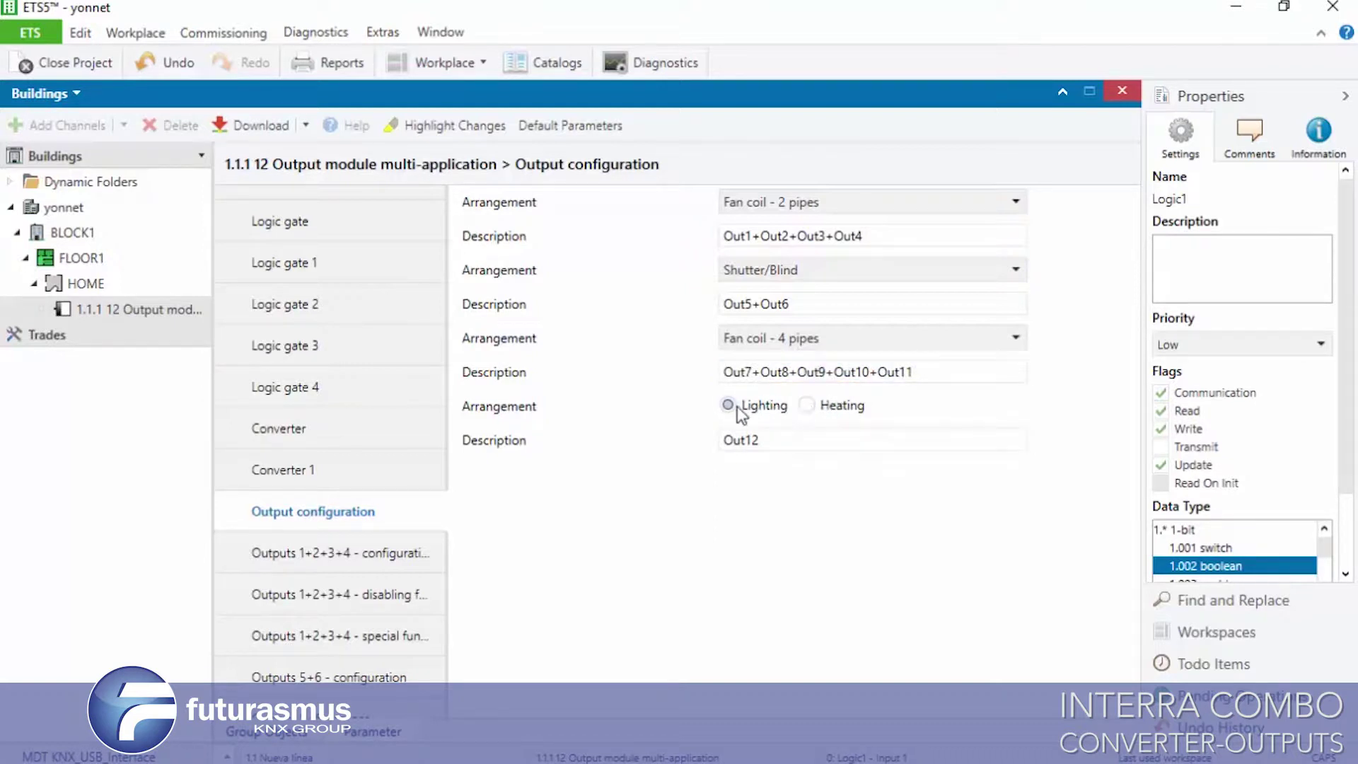
pyautogui.click(784, 408)
# Set the first output arrangement to Lighting and the second block's Fan coil - 4 pipes arrangement to Shutter/Blind.
pyautogui.click(822, 209)
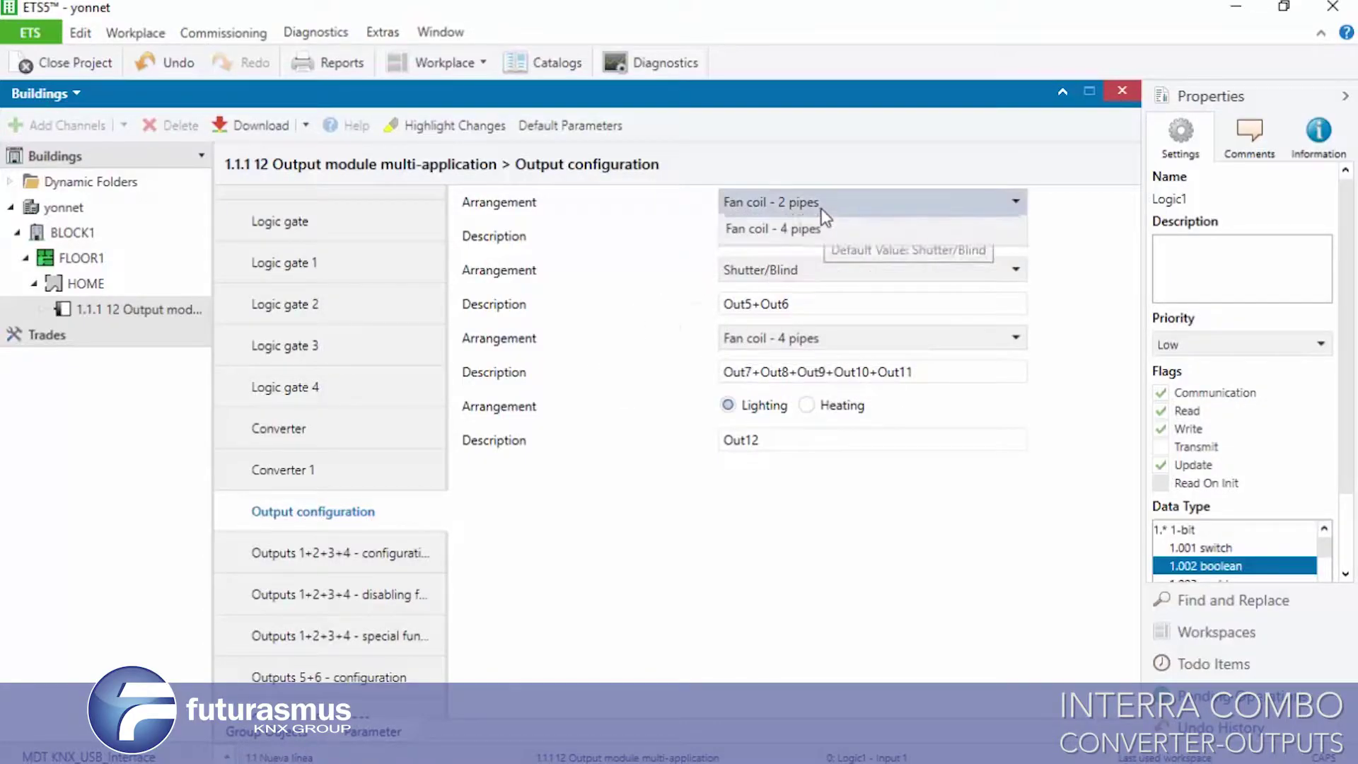
pyautogui.click(785, 317)
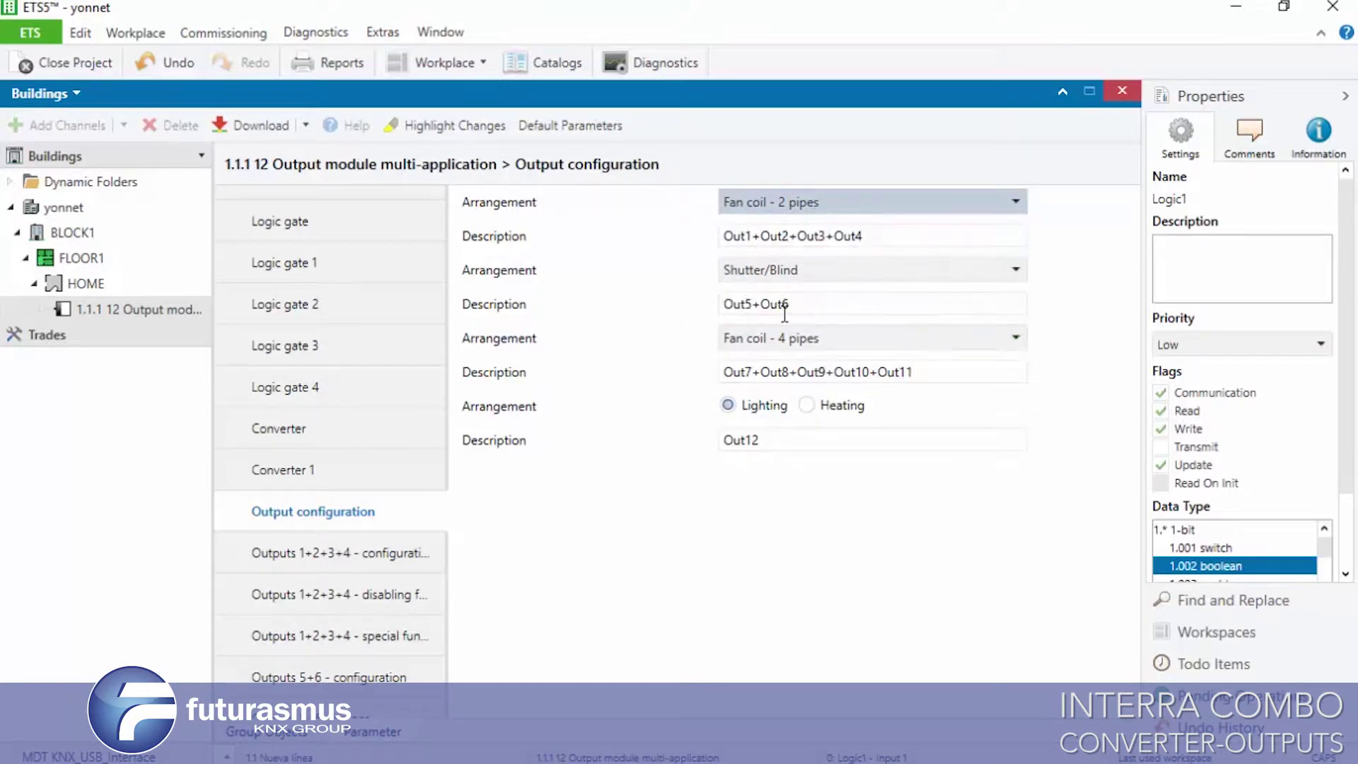
pyautogui.click(792, 483)
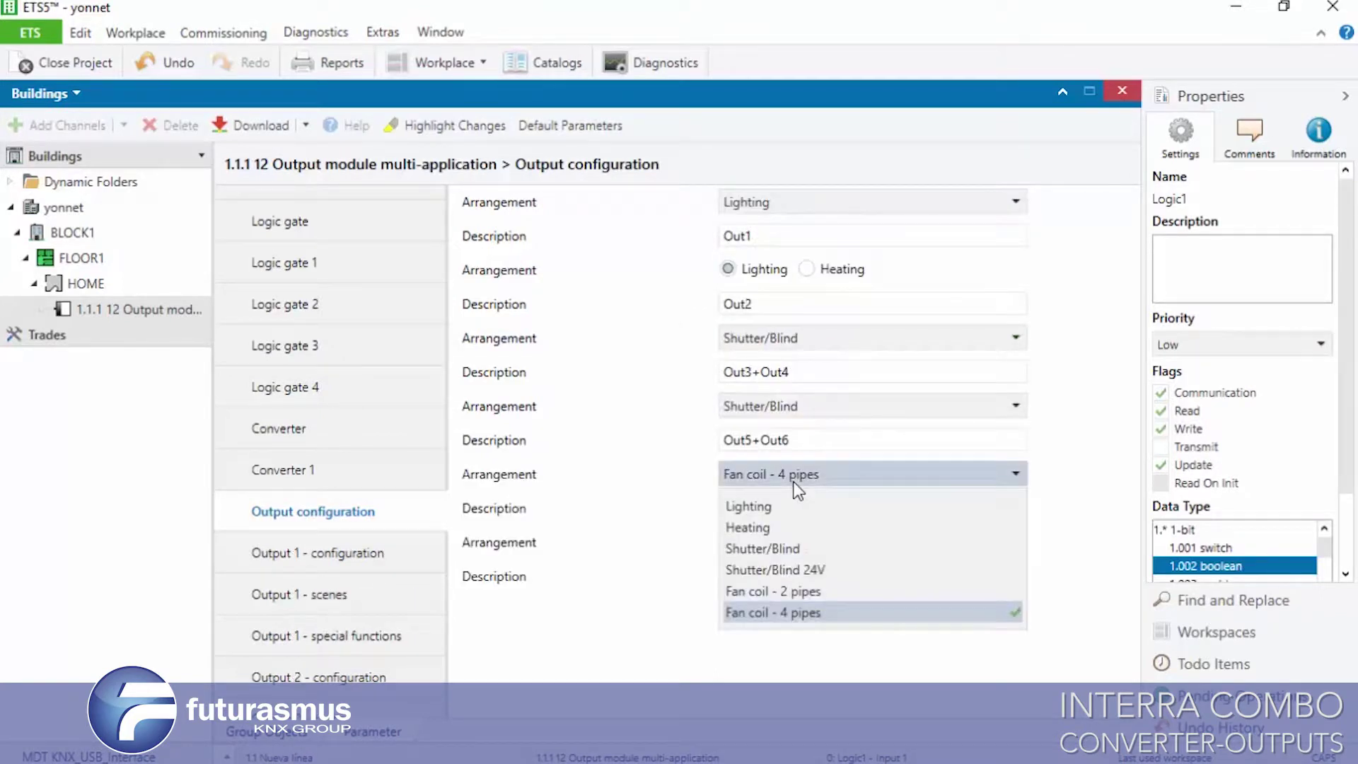
pyautogui.click(794, 547)
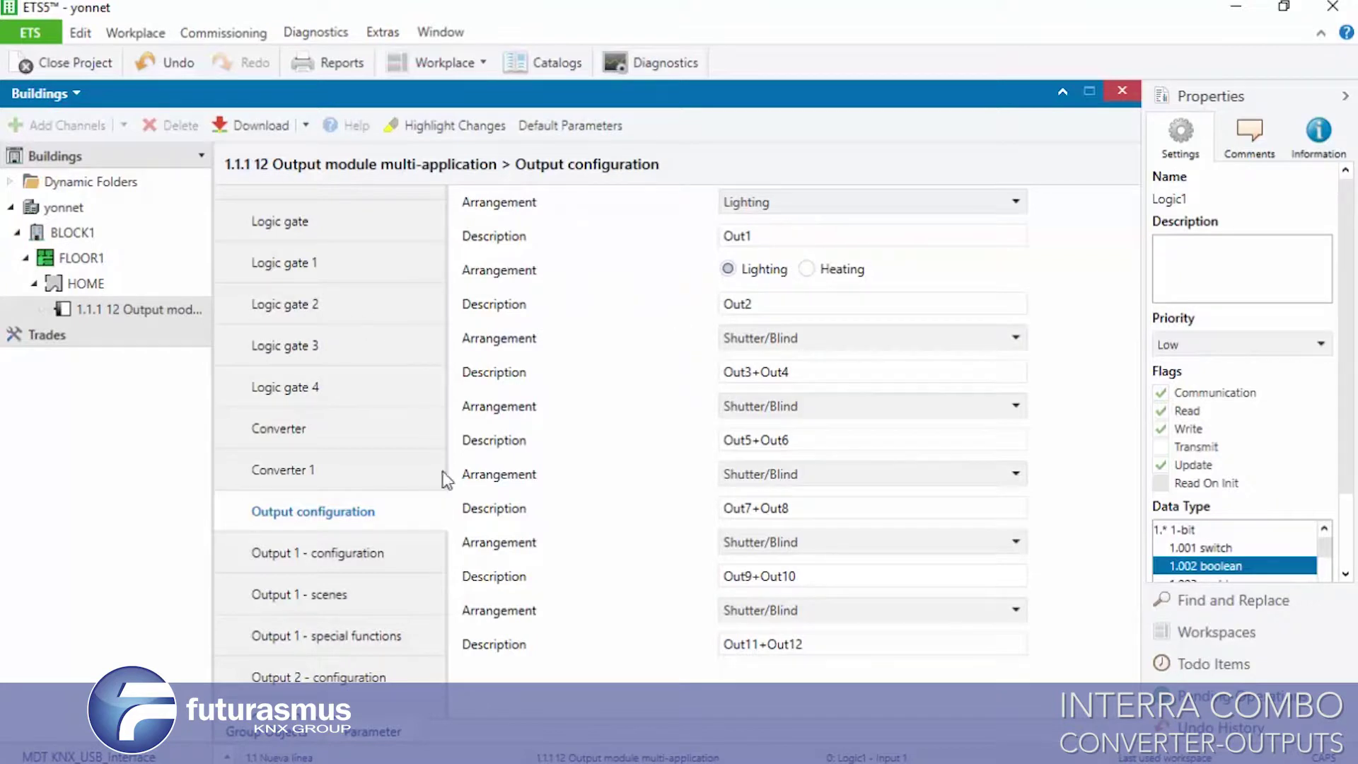
# Open the configuration of output 1, try the Normally close contact type and return it to Normally open.
pyautogui.click(332, 556)
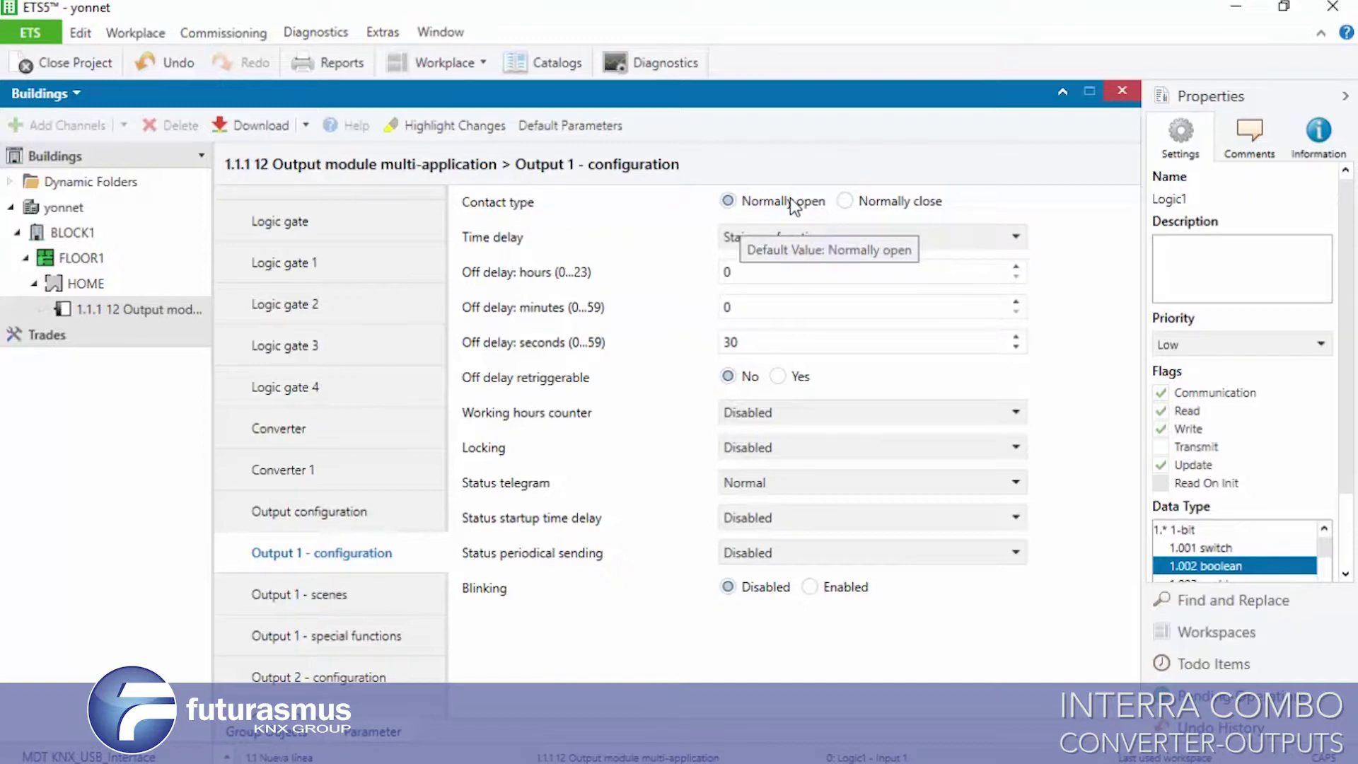
pyautogui.click(813, 203)
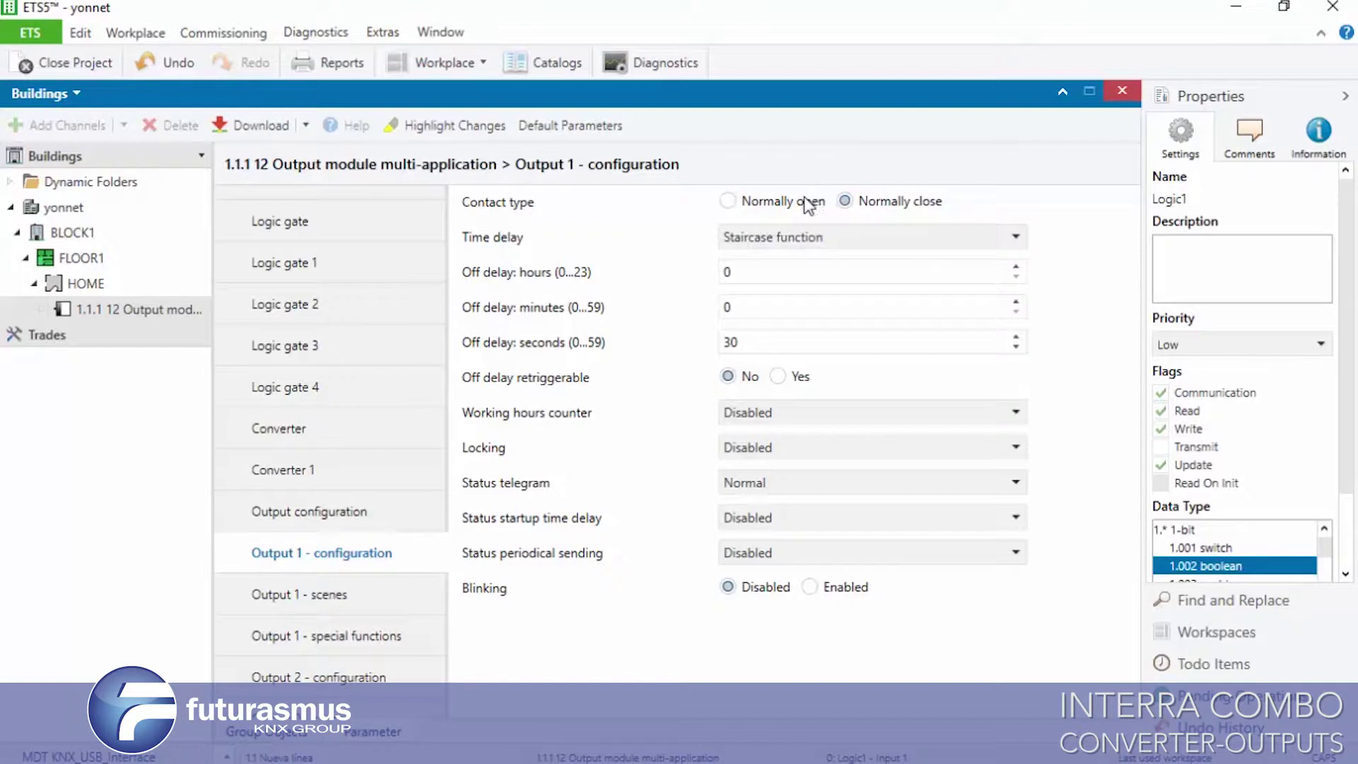
# Try the On/Off delay, On delay and Off delay options for output 1's time delay and return it to Staircase function.
pyautogui.click(775, 238)
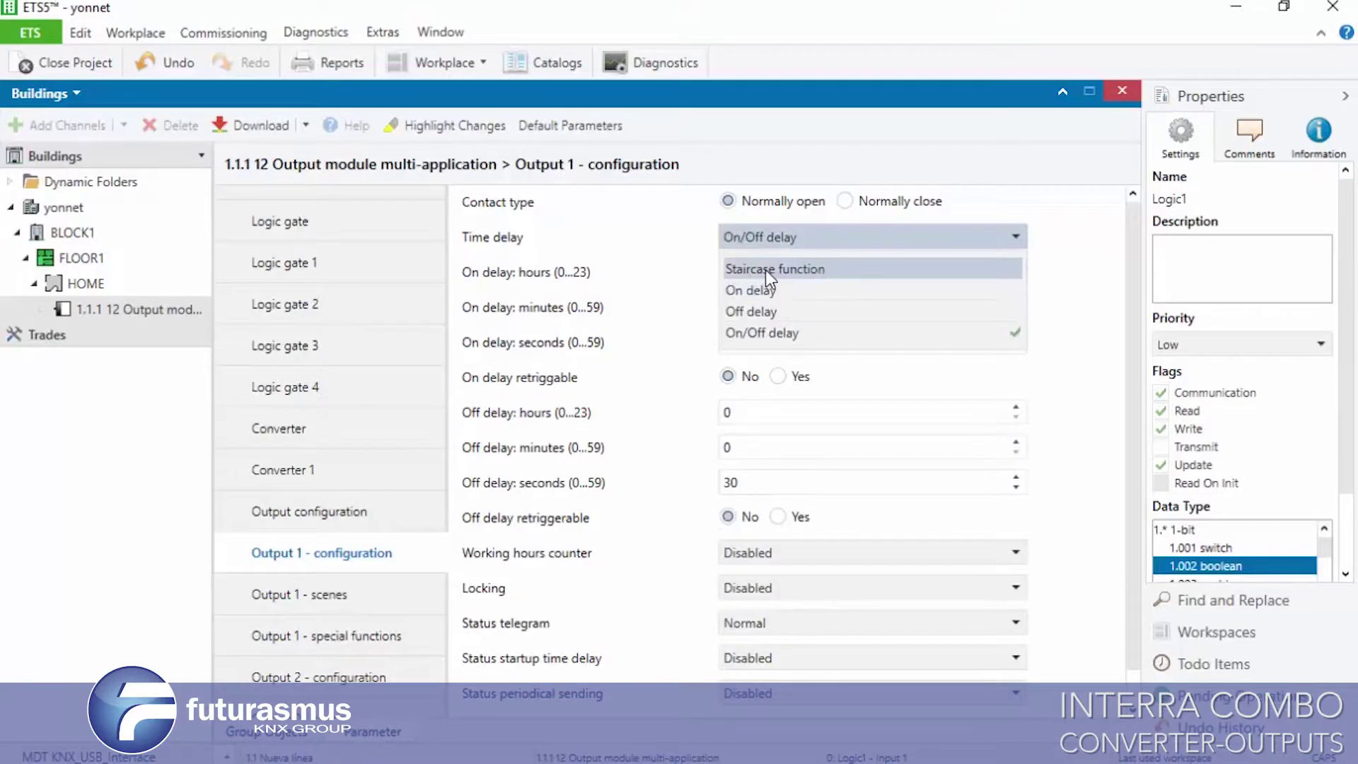
pyautogui.click(765, 270)
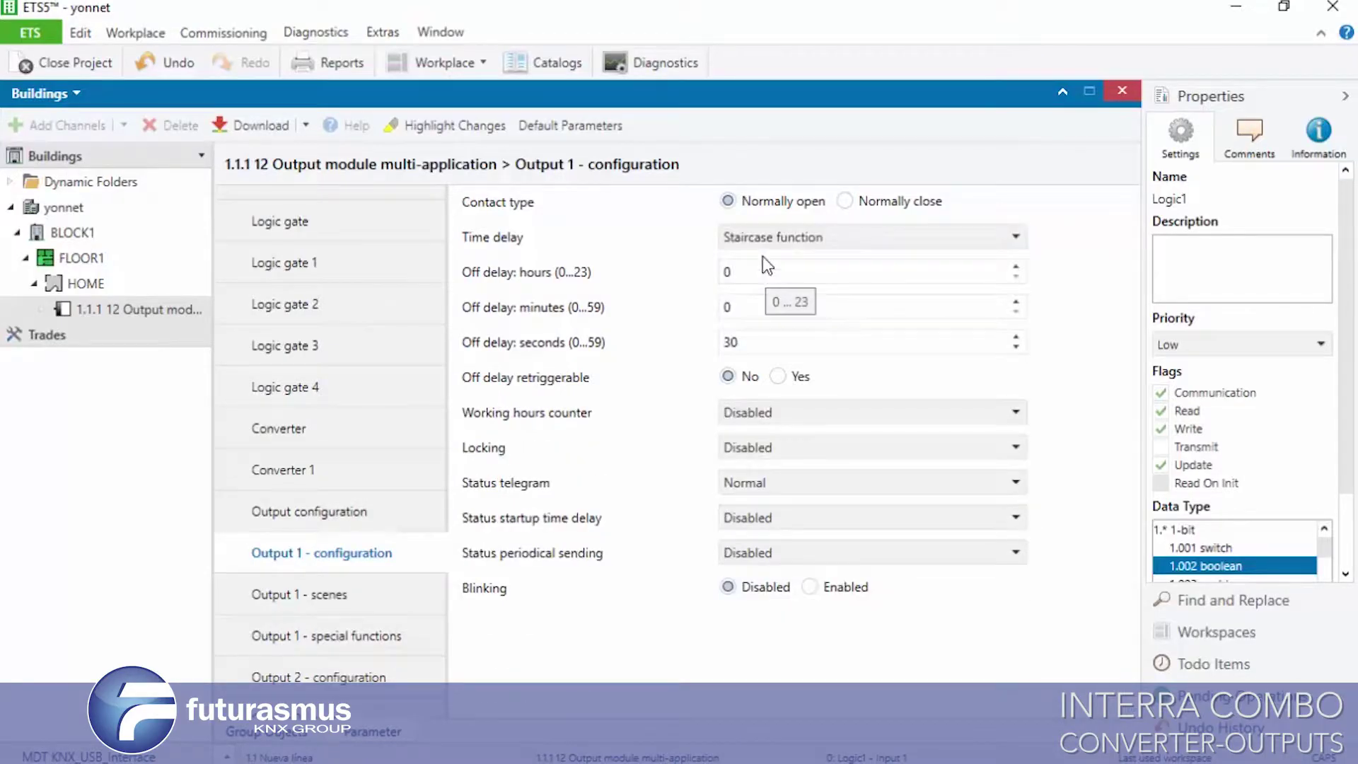
pyautogui.click(754, 237)
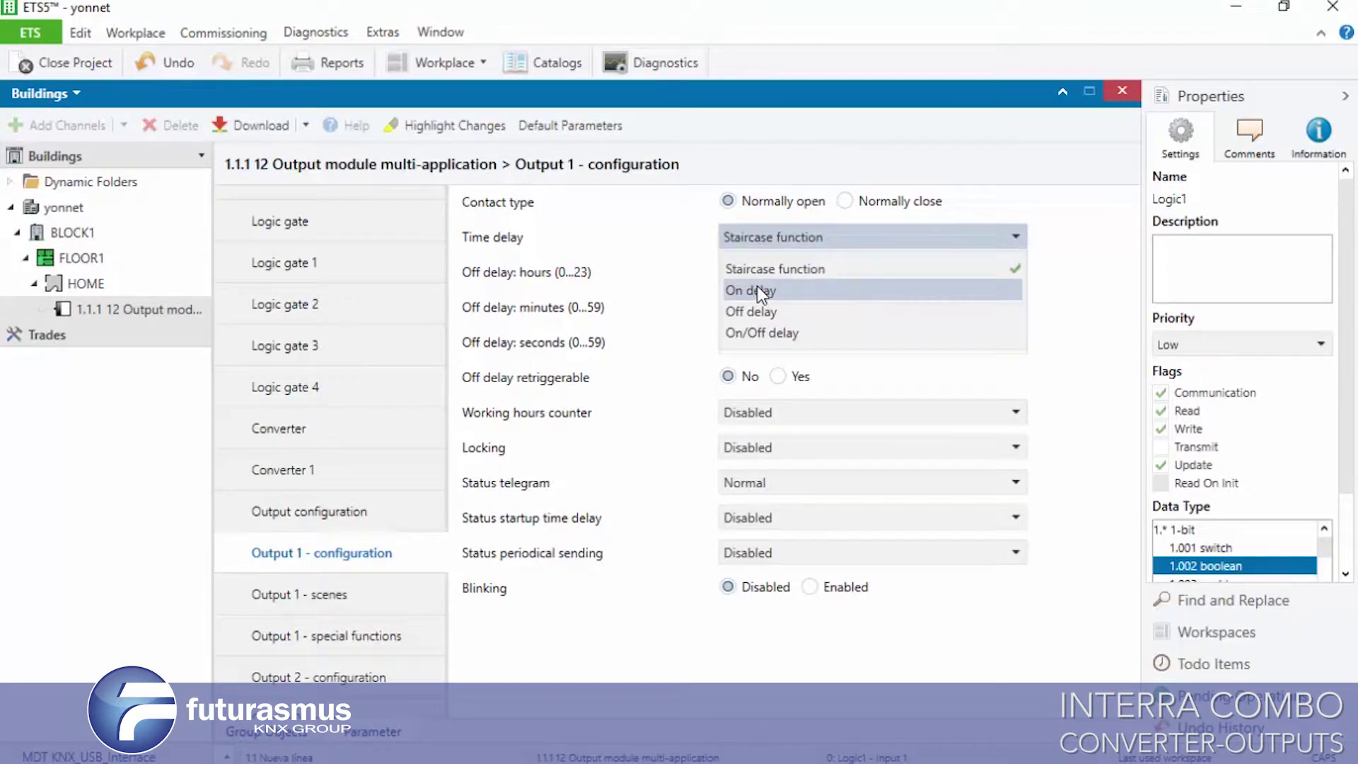
pyautogui.click(756, 290)
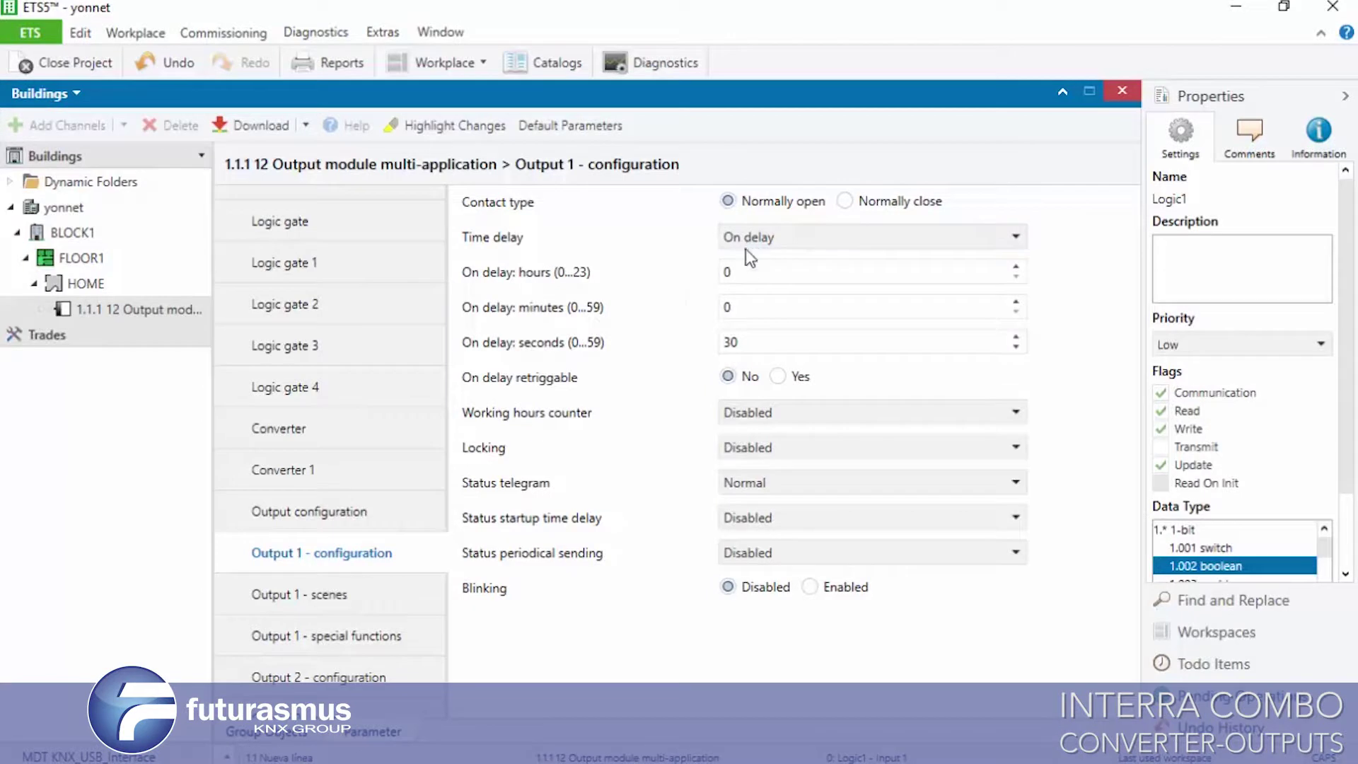
pyautogui.click(745, 248)
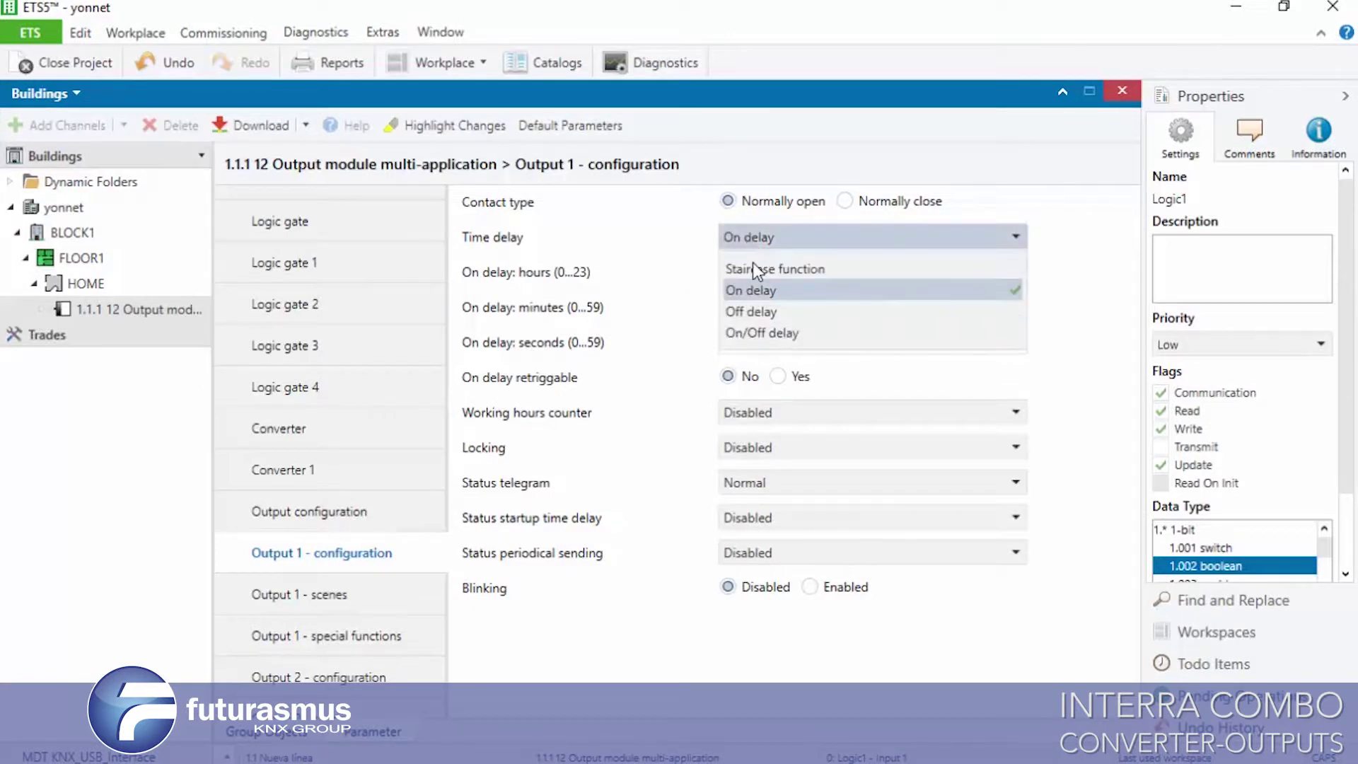
pyautogui.click(758, 307)
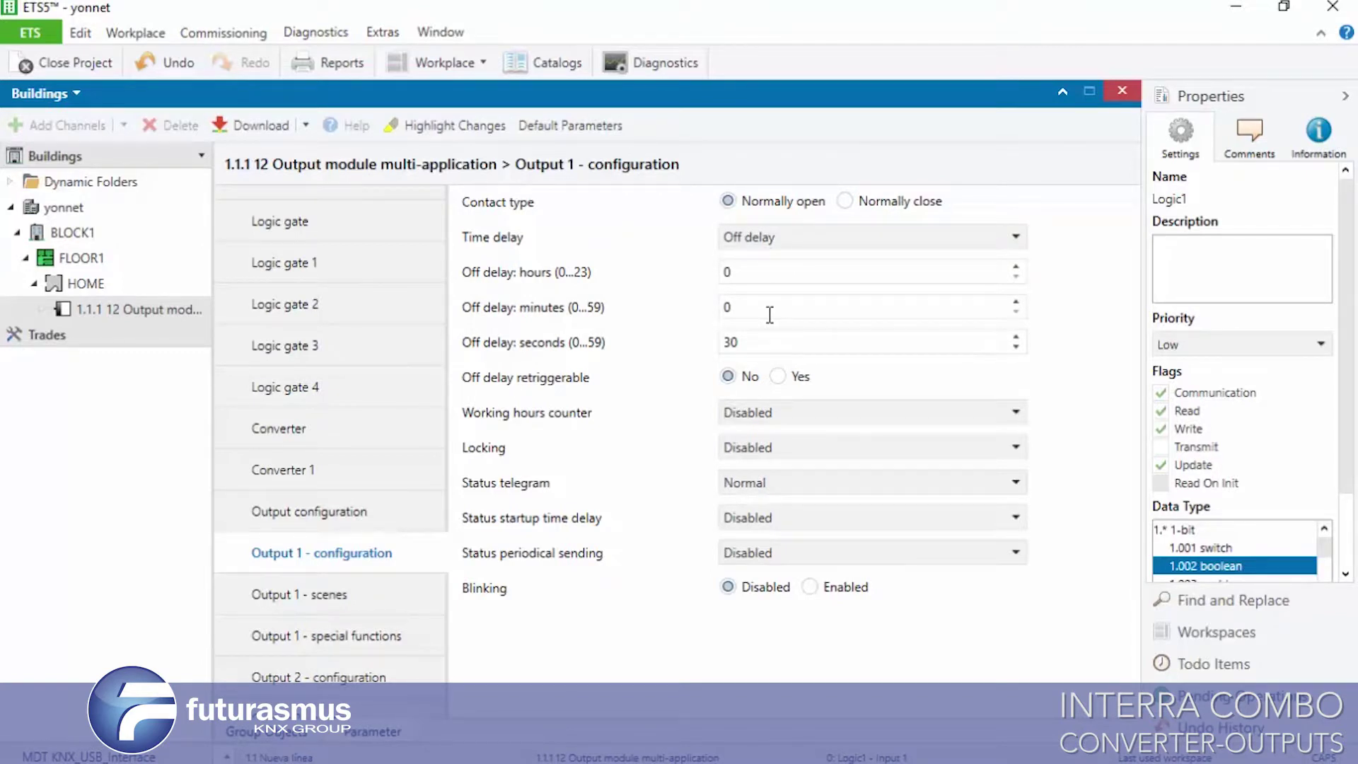
pyautogui.click(769, 240)
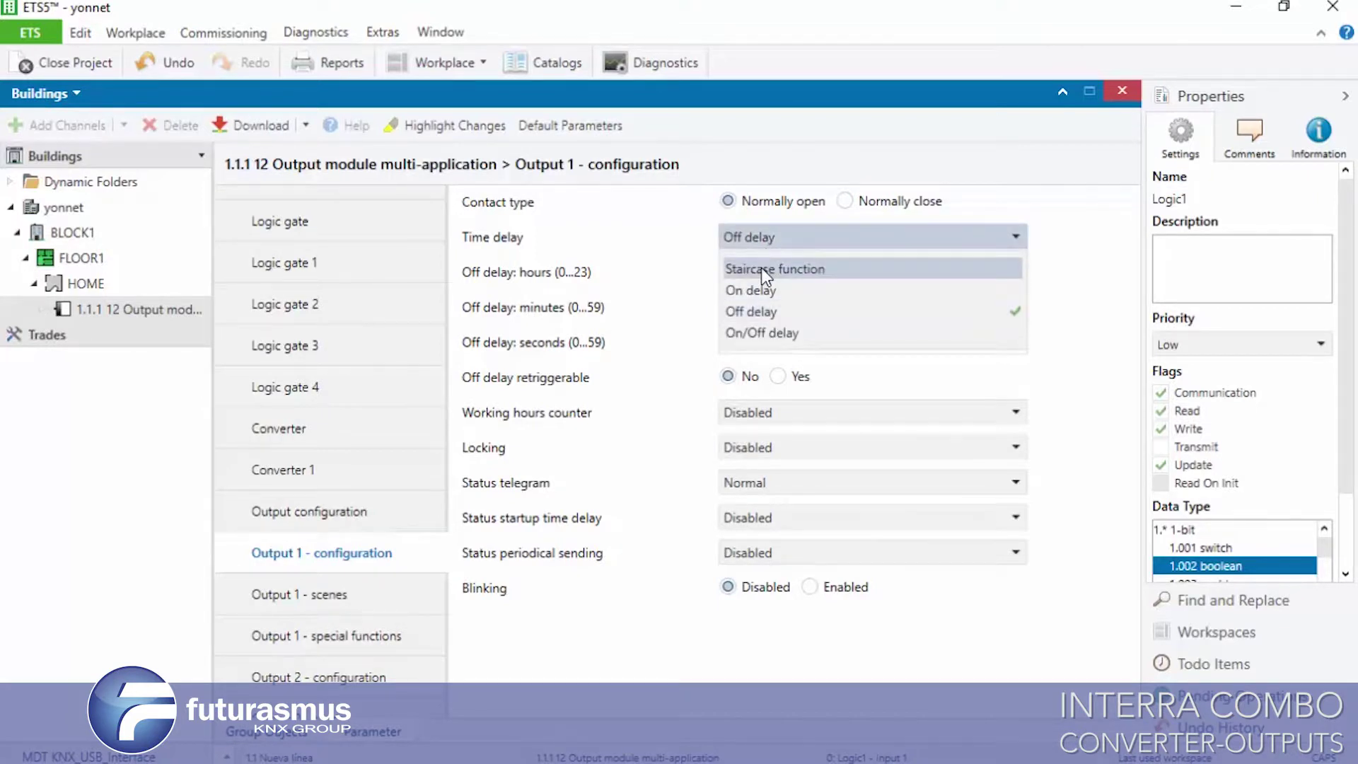
pyautogui.click(765, 270)
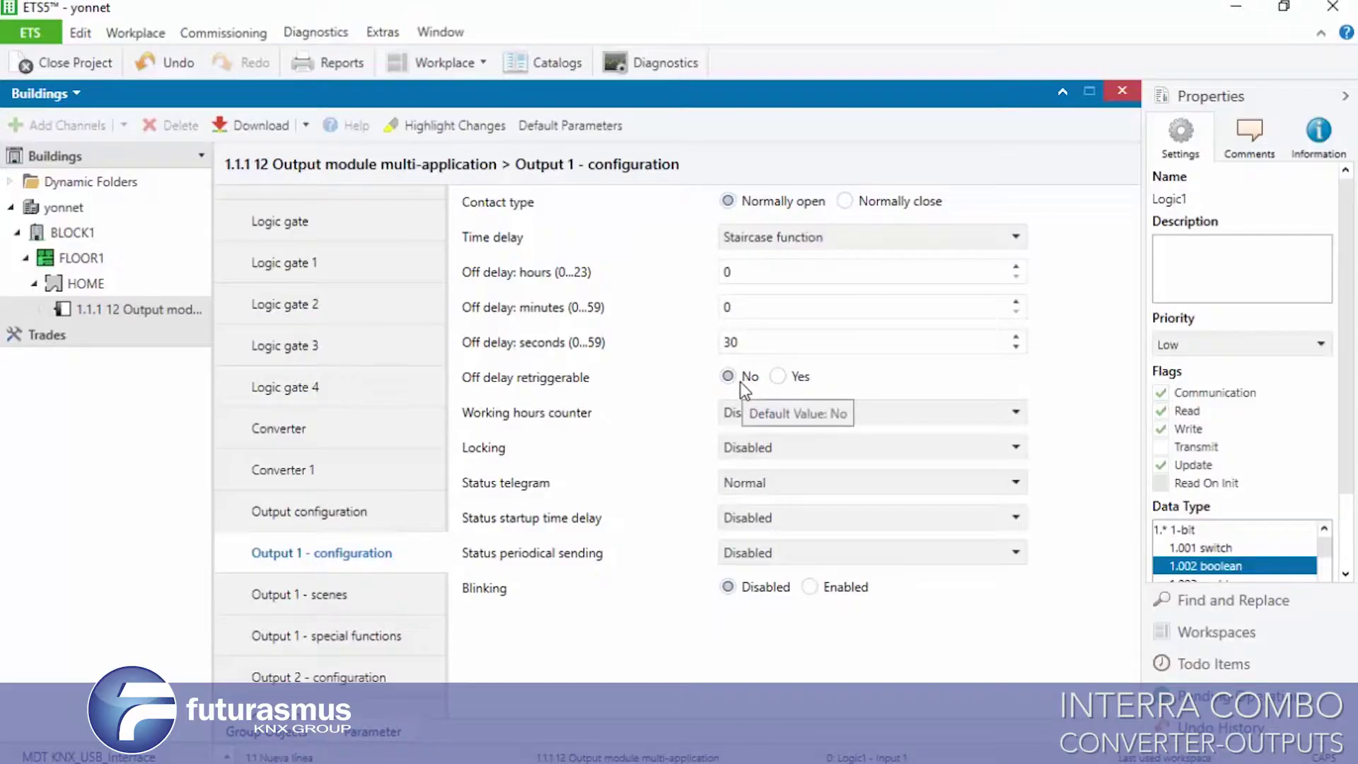
# Try making output 1's off delay retriggerable and return the setting to No.
pyautogui.click(787, 379)
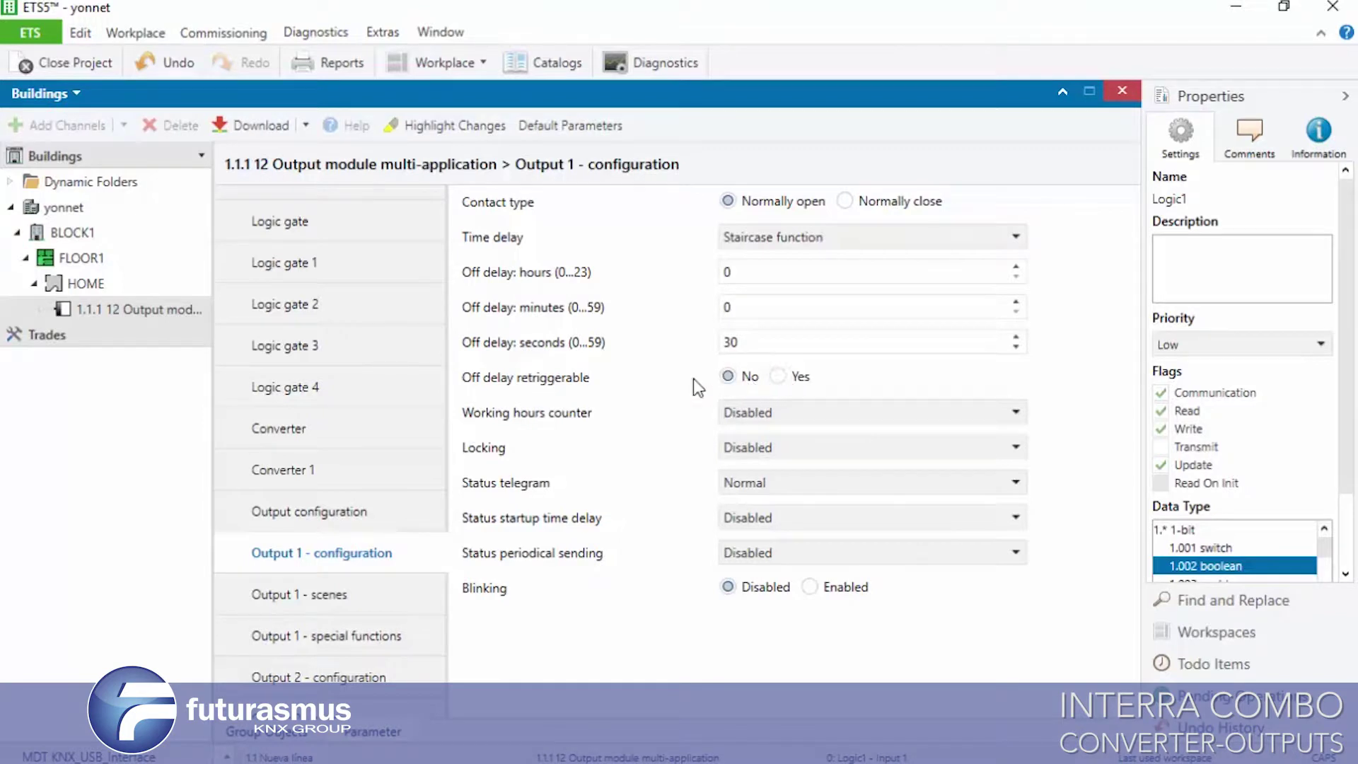
pyautogui.click(778, 377)
pyautogui.click(741, 379)
pyautogui.click(791, 378)
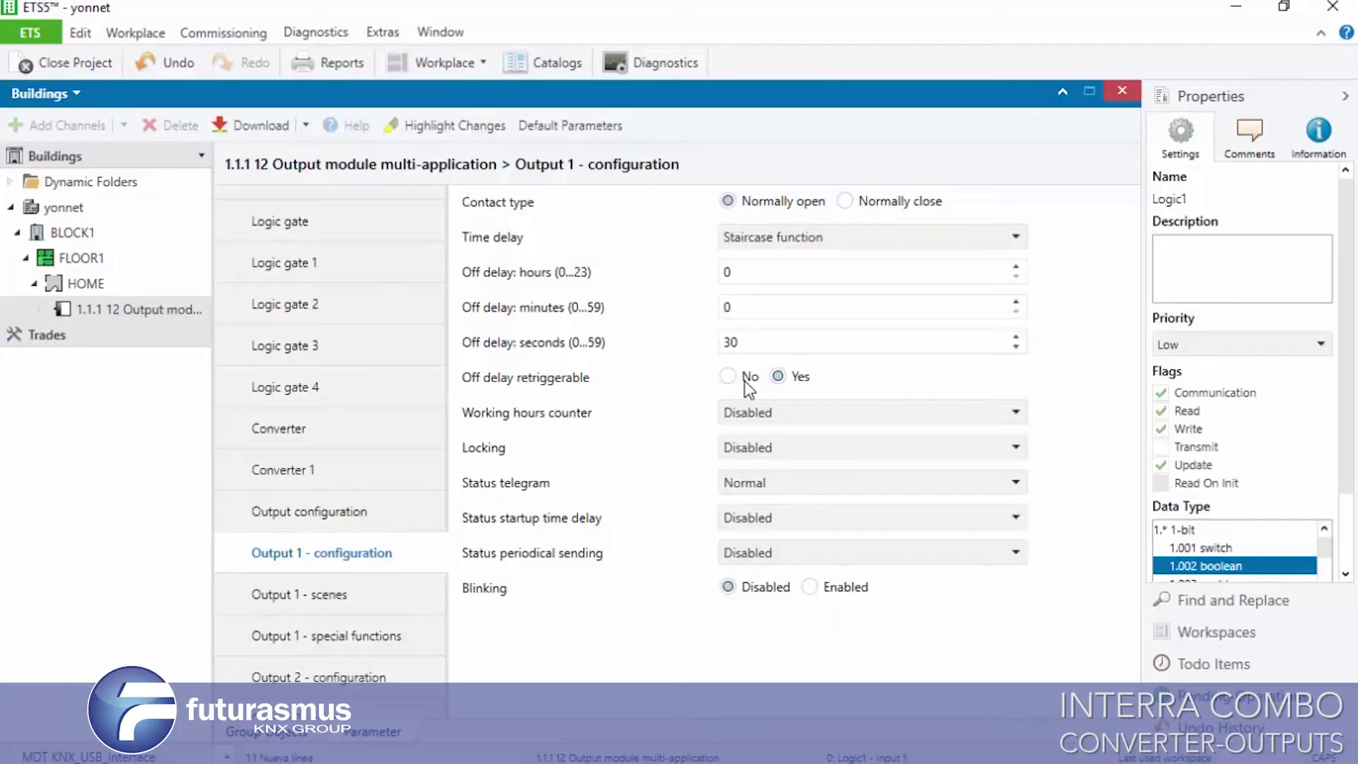
pyautogui.click(739, 379)
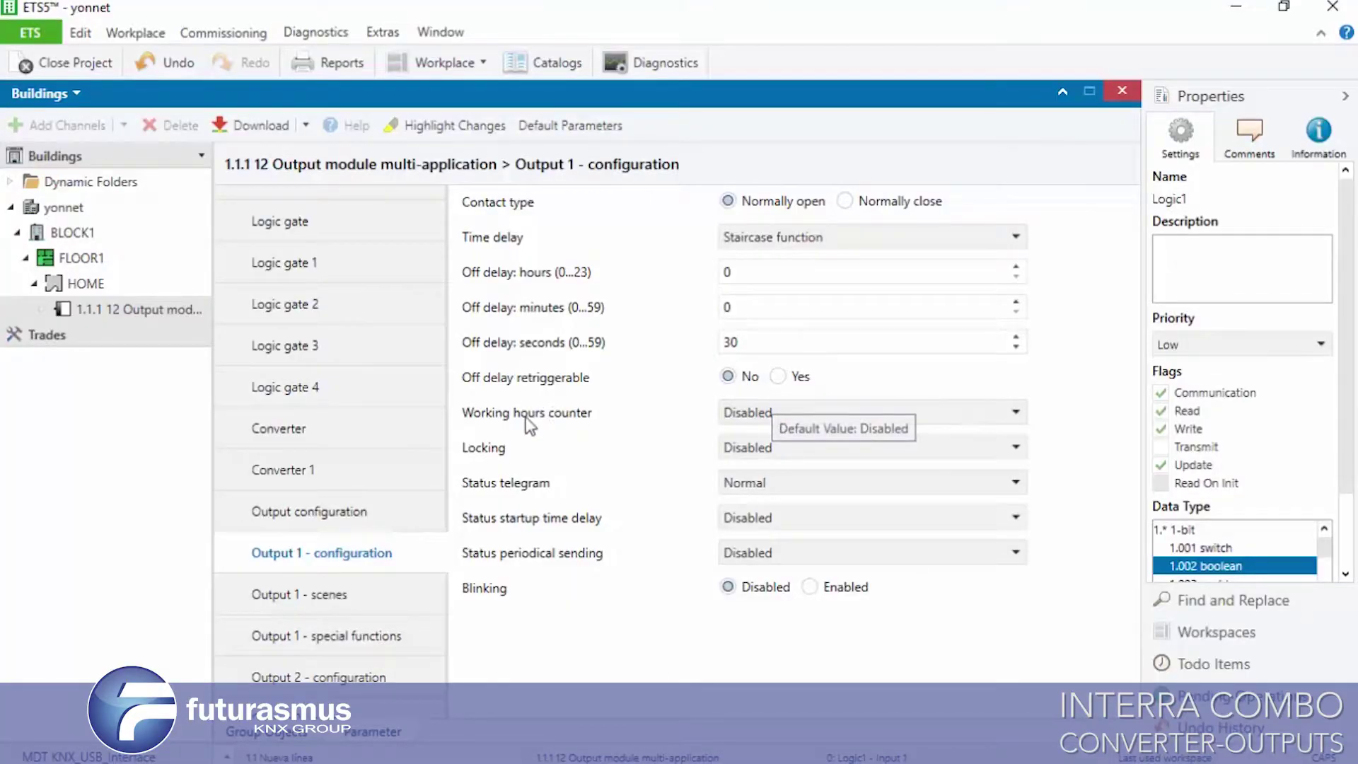
# Try Count off duration and Count on duration for output 1's working hours counter, check the alert set point, and return the counter to Disabled.
pyautogui.click(804, 417)
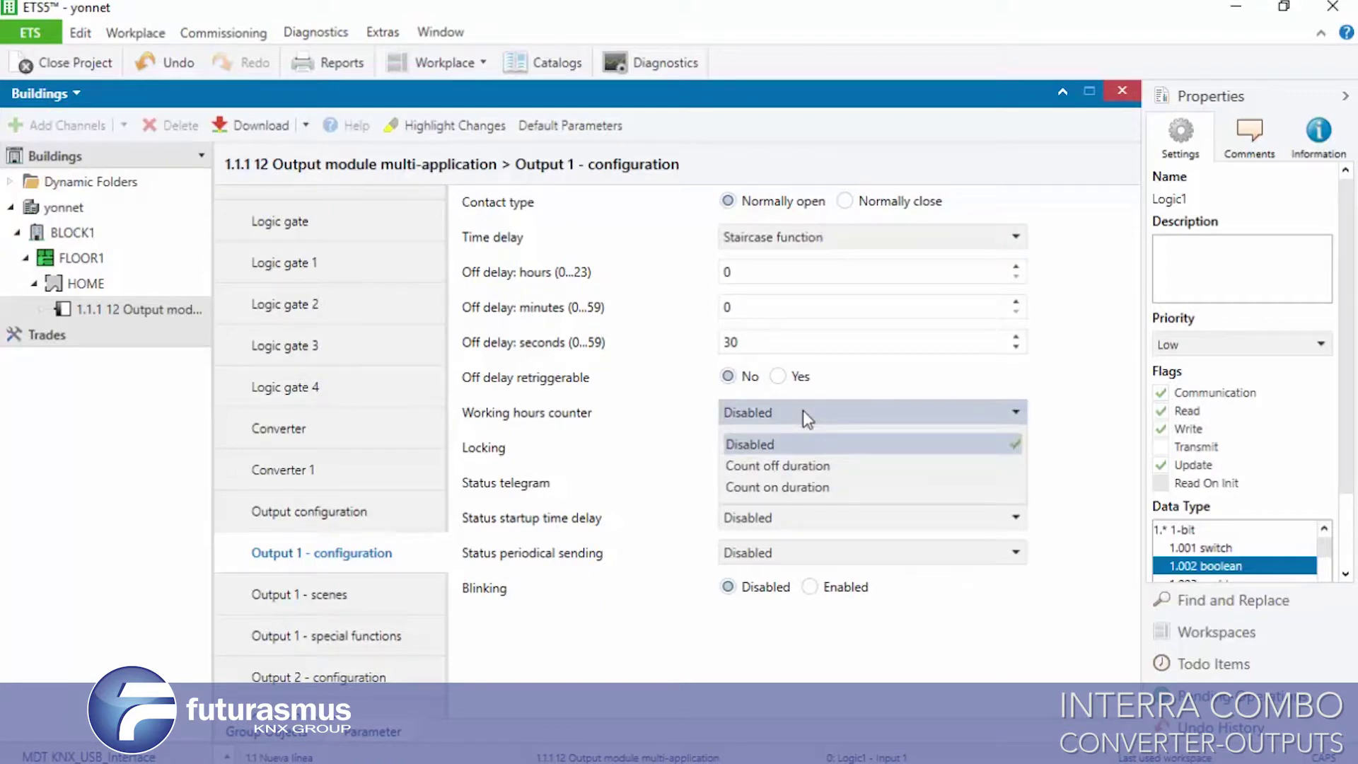
pyautogui.click(811, 466)
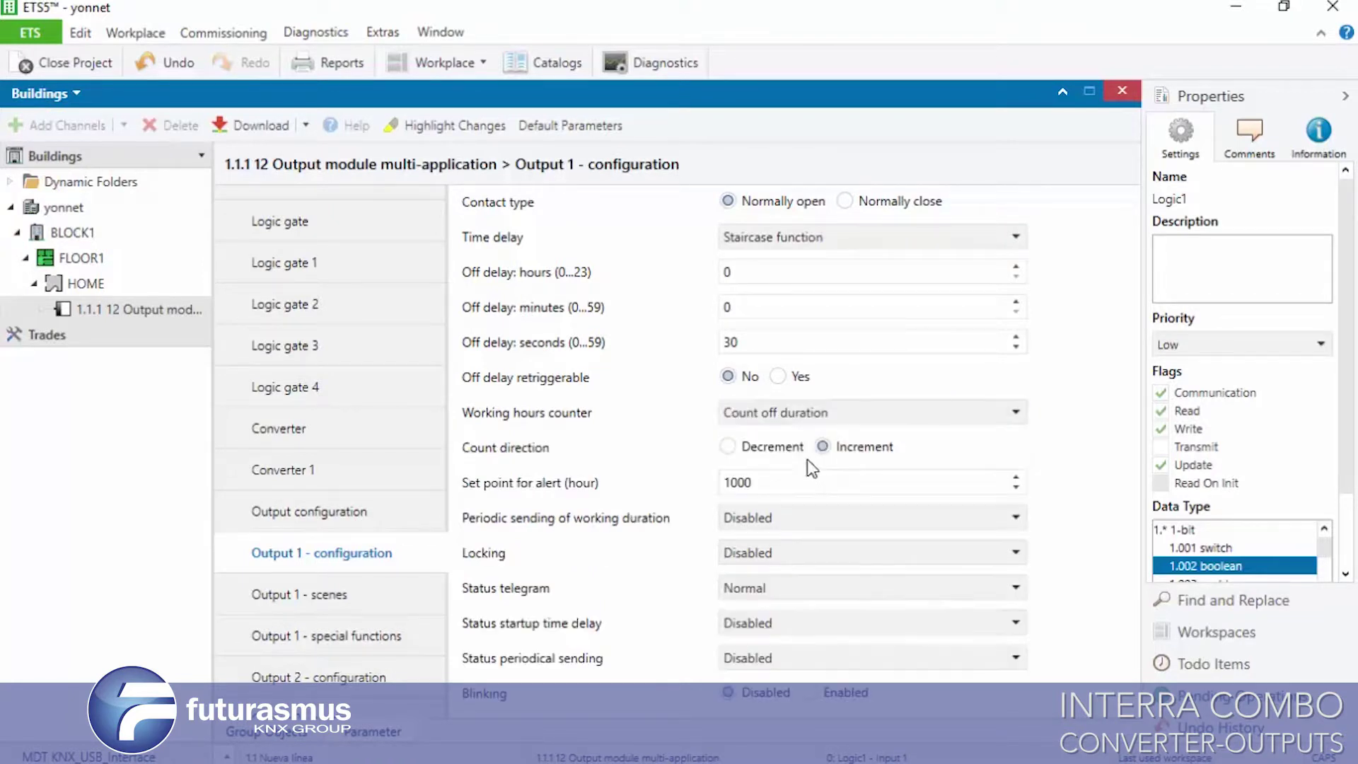
pyautogui.click(782, 412)
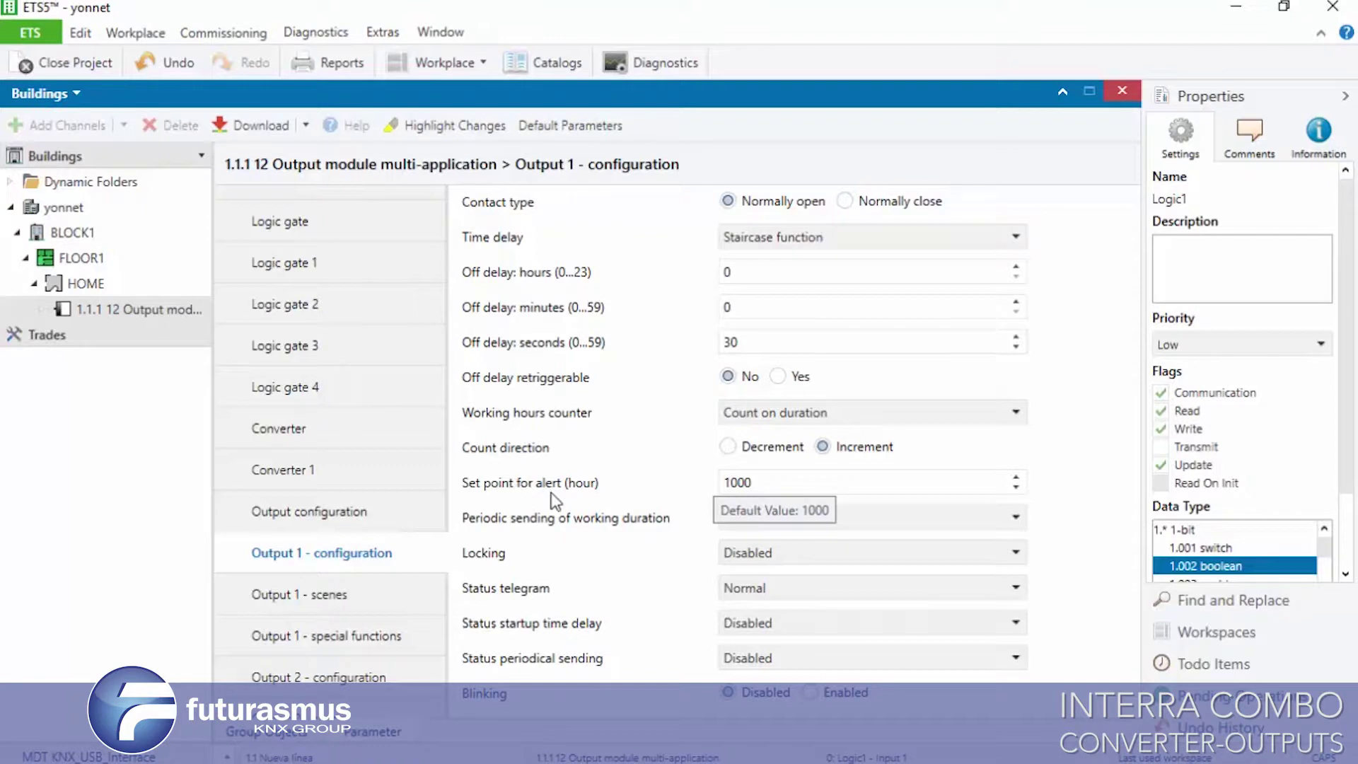
pyautogui.click(748, 482)
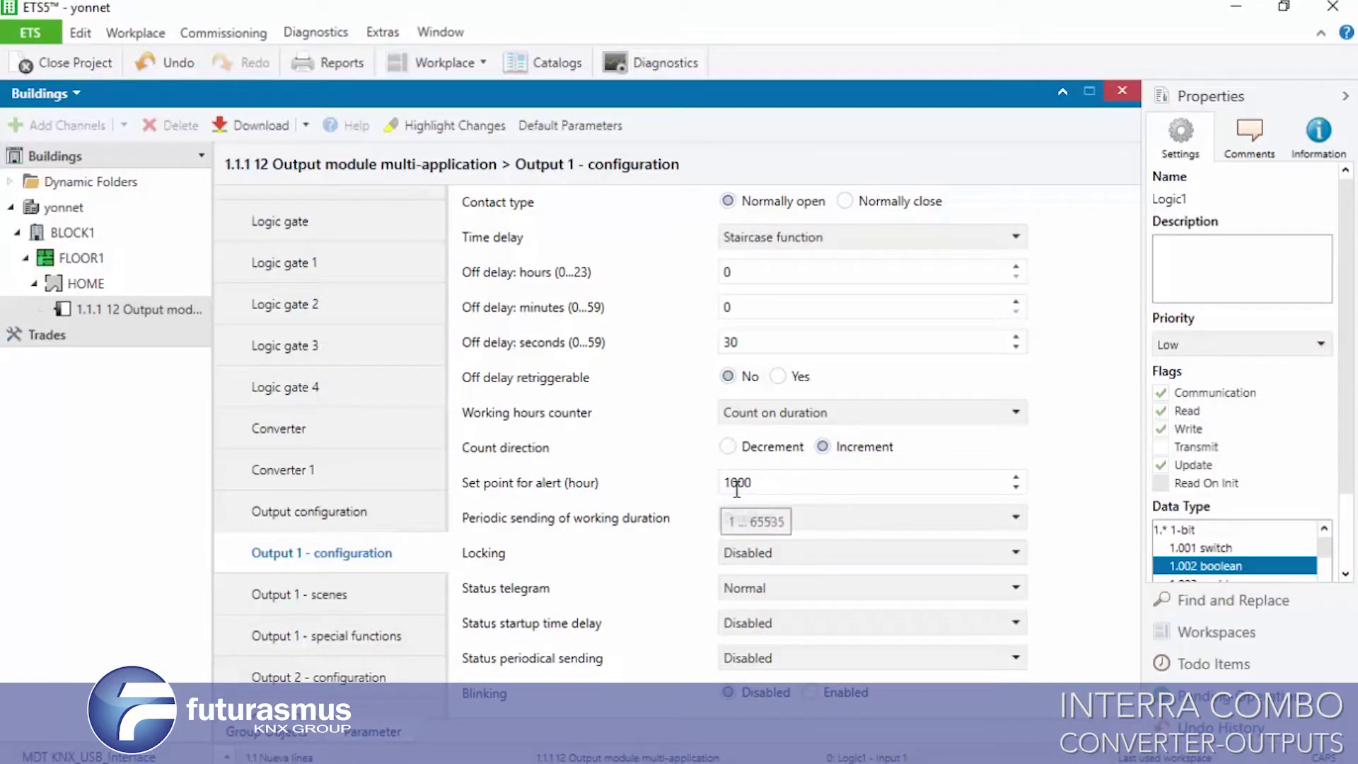
pyautogui.doubleClick(761, 487)
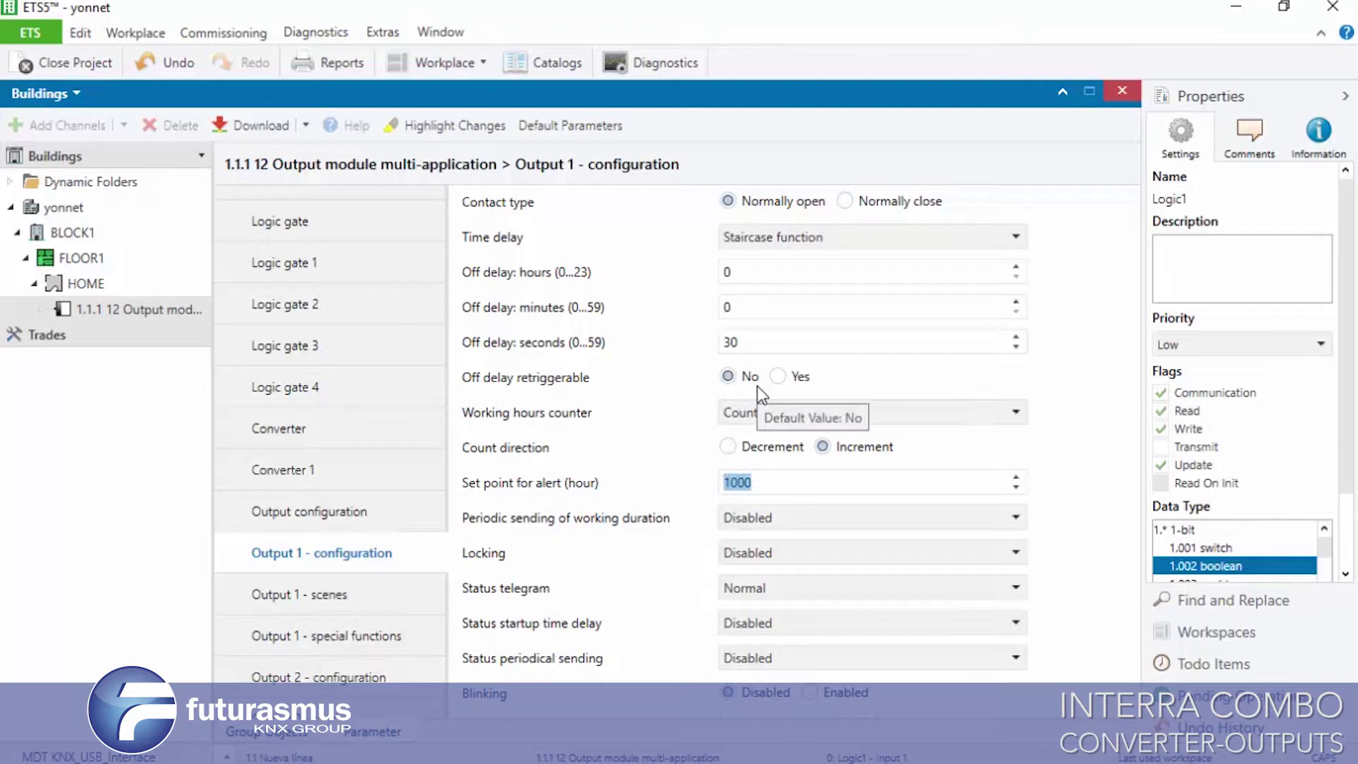
pyautogui.click(757, 416)
pyautogui.click(758, 438)
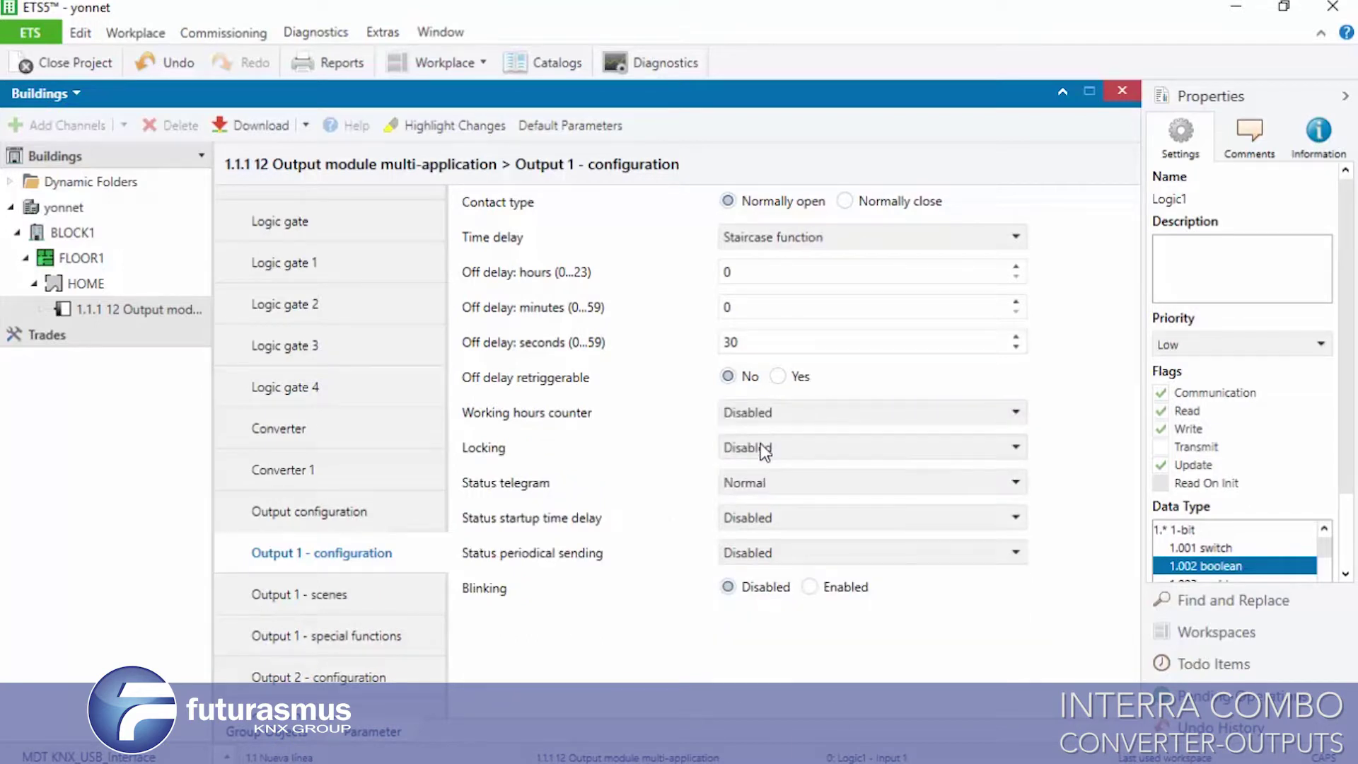
# Try Lock on value 0 for output 1's locking and set the parameter to Lock on value 1.
pyautogui.click(767, 448)
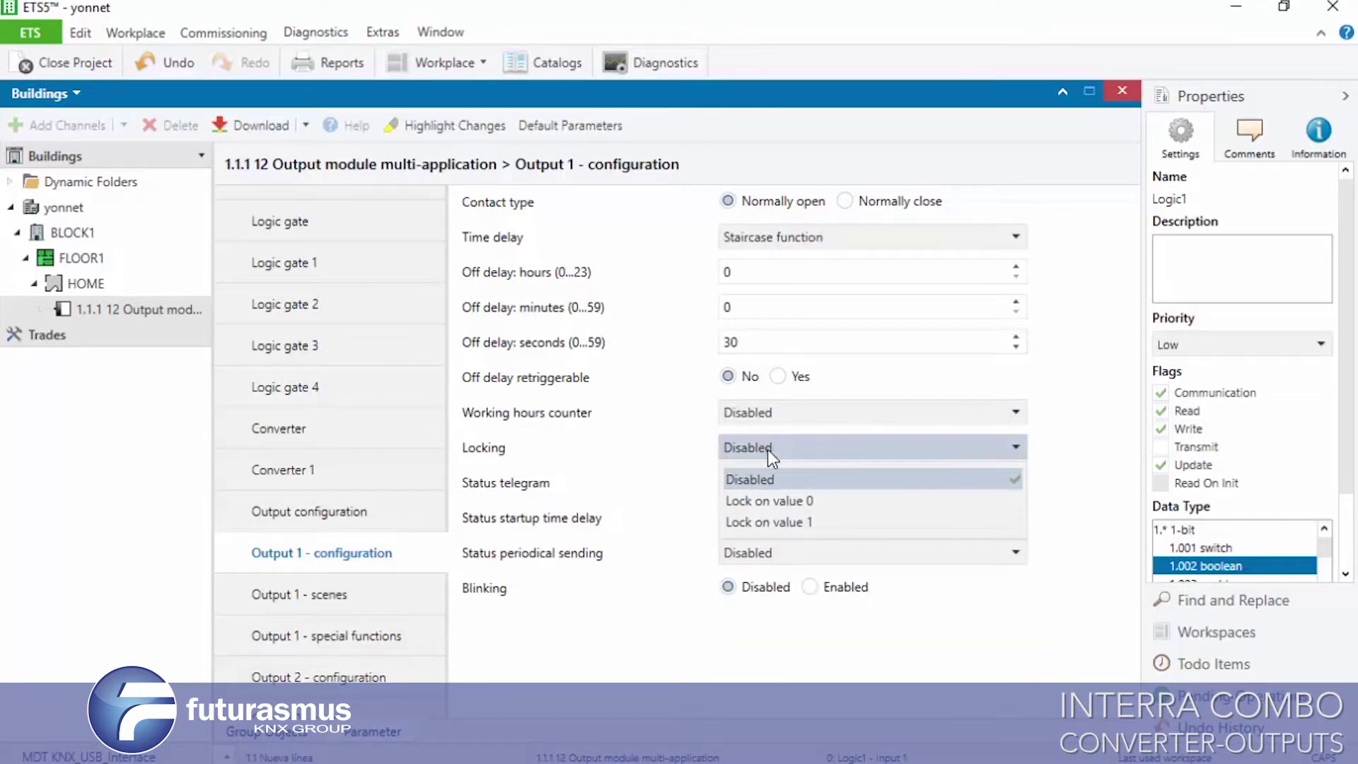
pyautogui.click(774, 499)
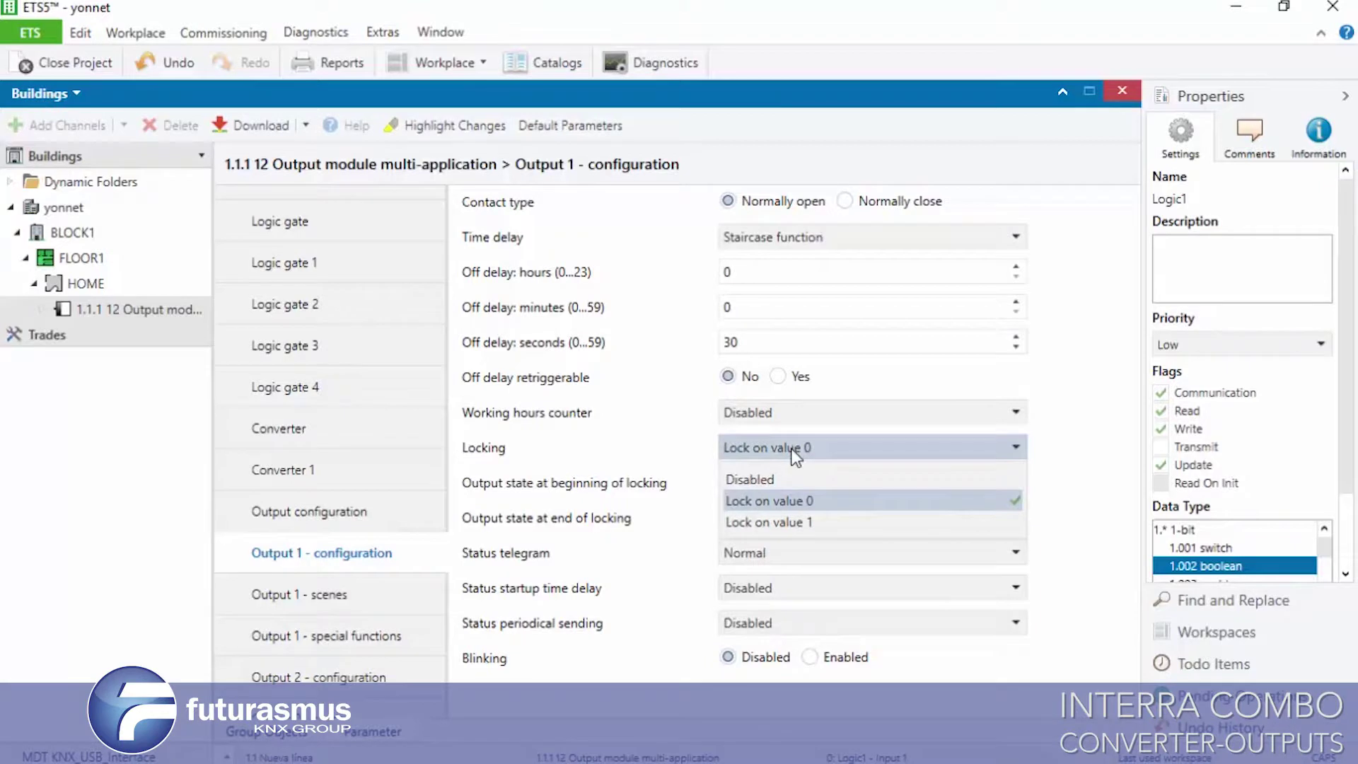
pyautogui.click(804, 522)
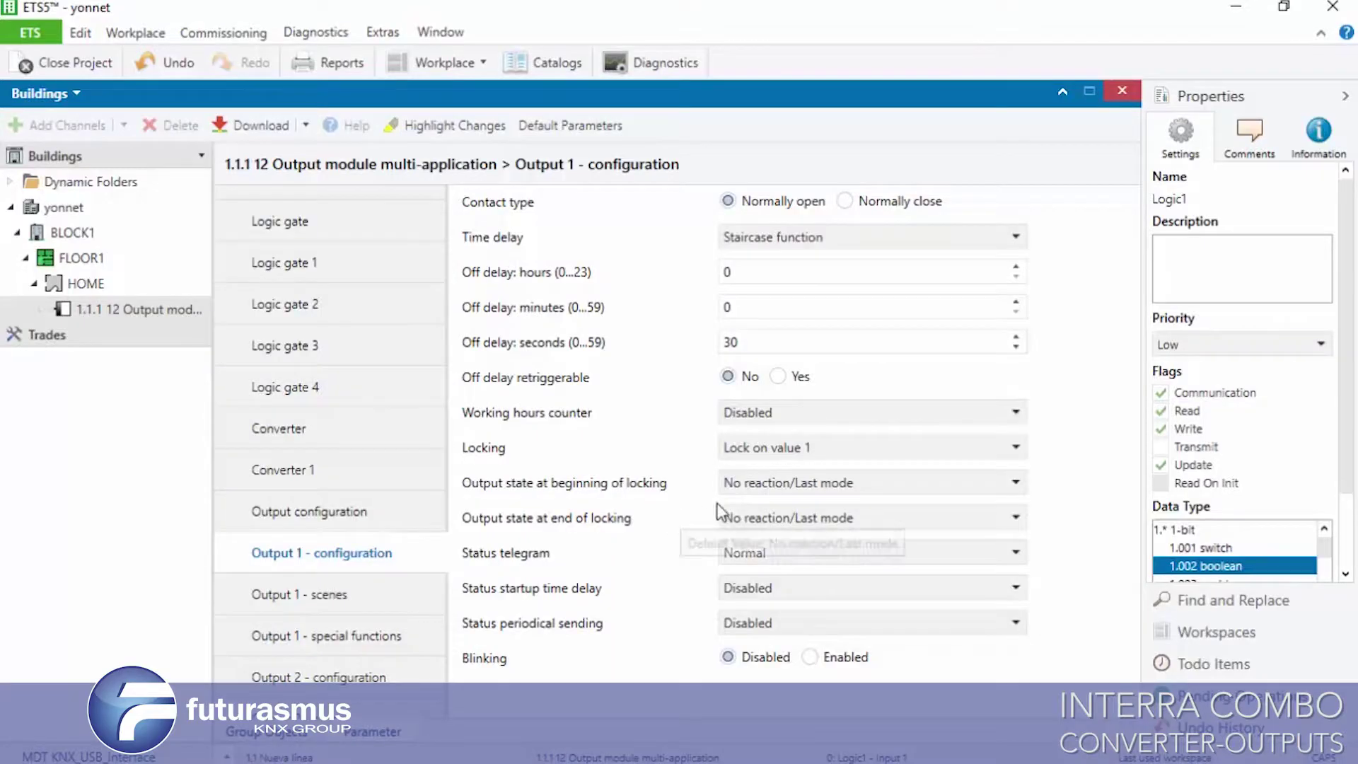
# Check the options available for output 1's state at the beginning and at the end of locking.
pyautogui.click(736, 487)
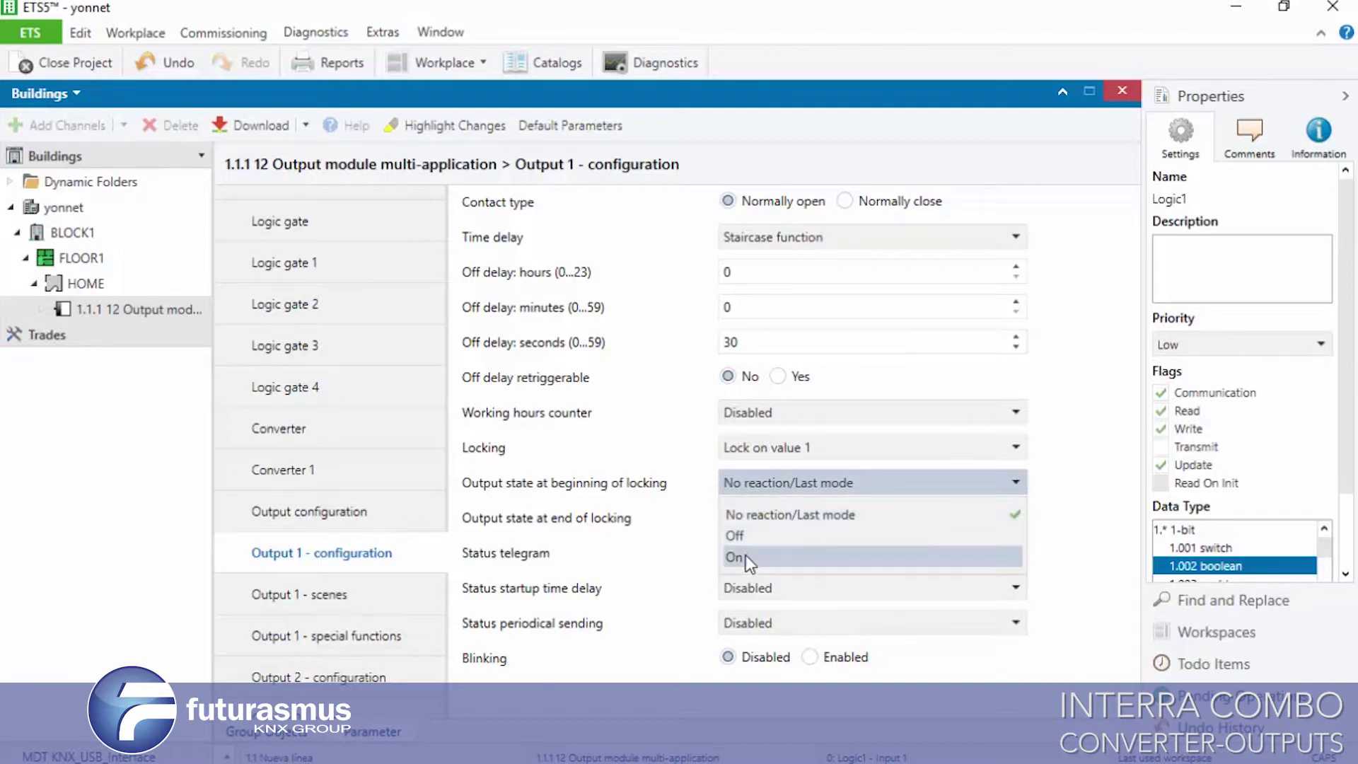
pyautogui.click(684, 527)
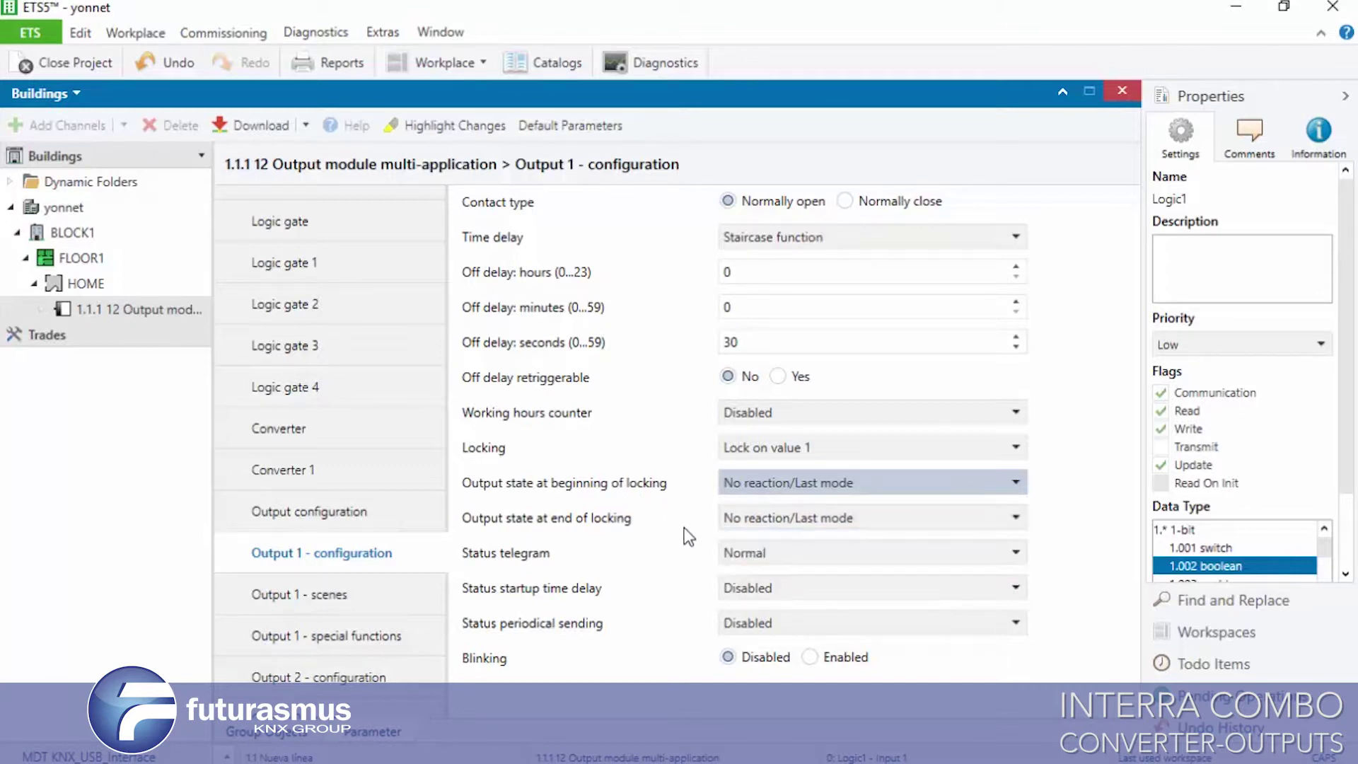
pyautogui.click(743, 515)
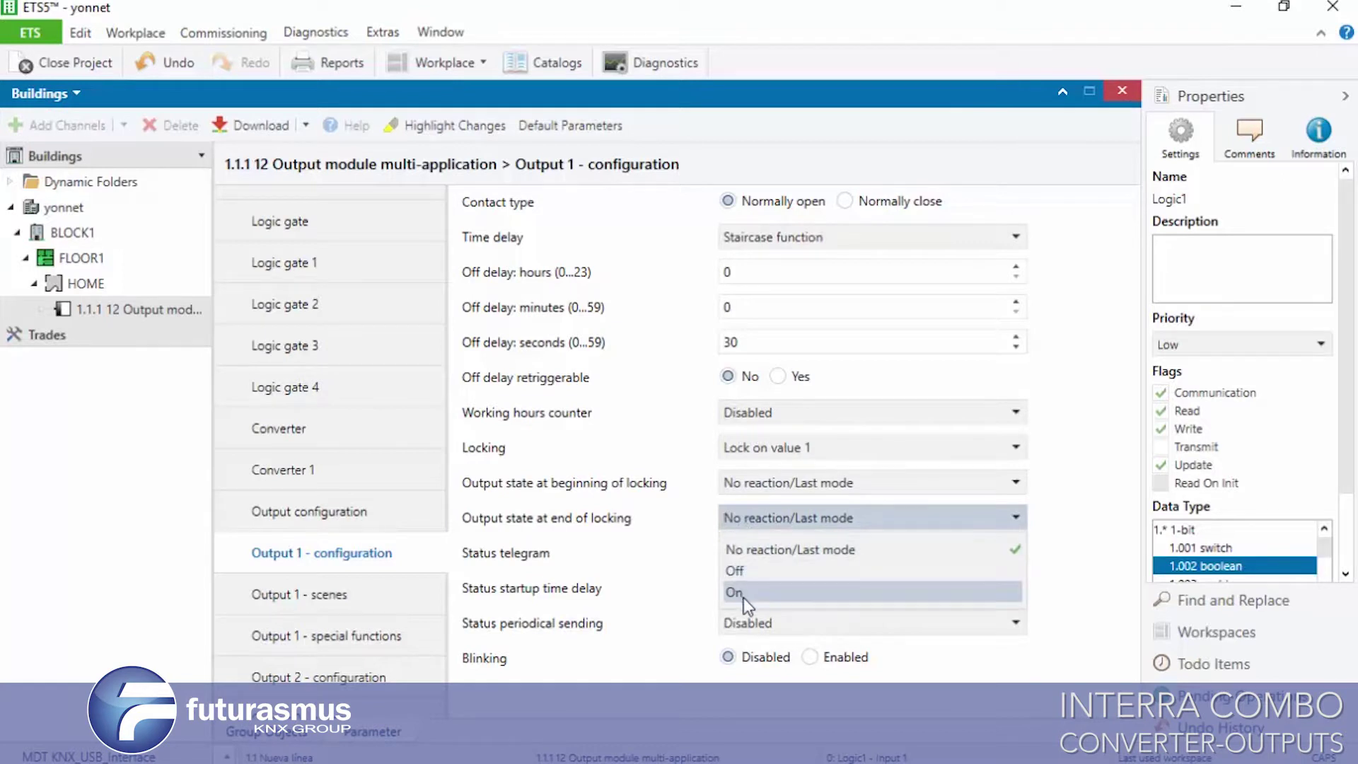
pyautogui.click(758, 556)
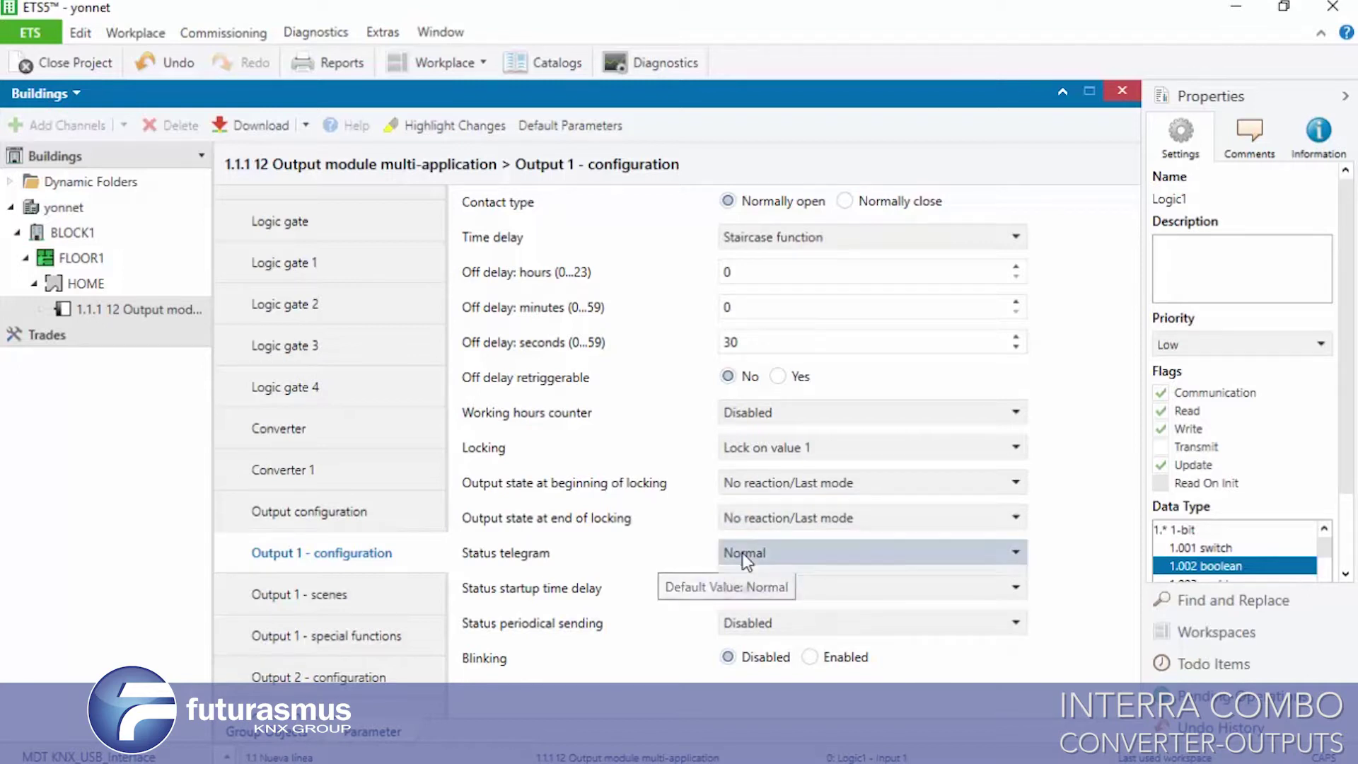
# Try the Disabled, Normal and Inverted options for output 1's status telegram and return it to Disabled.
pyautogui.click(741, 553)
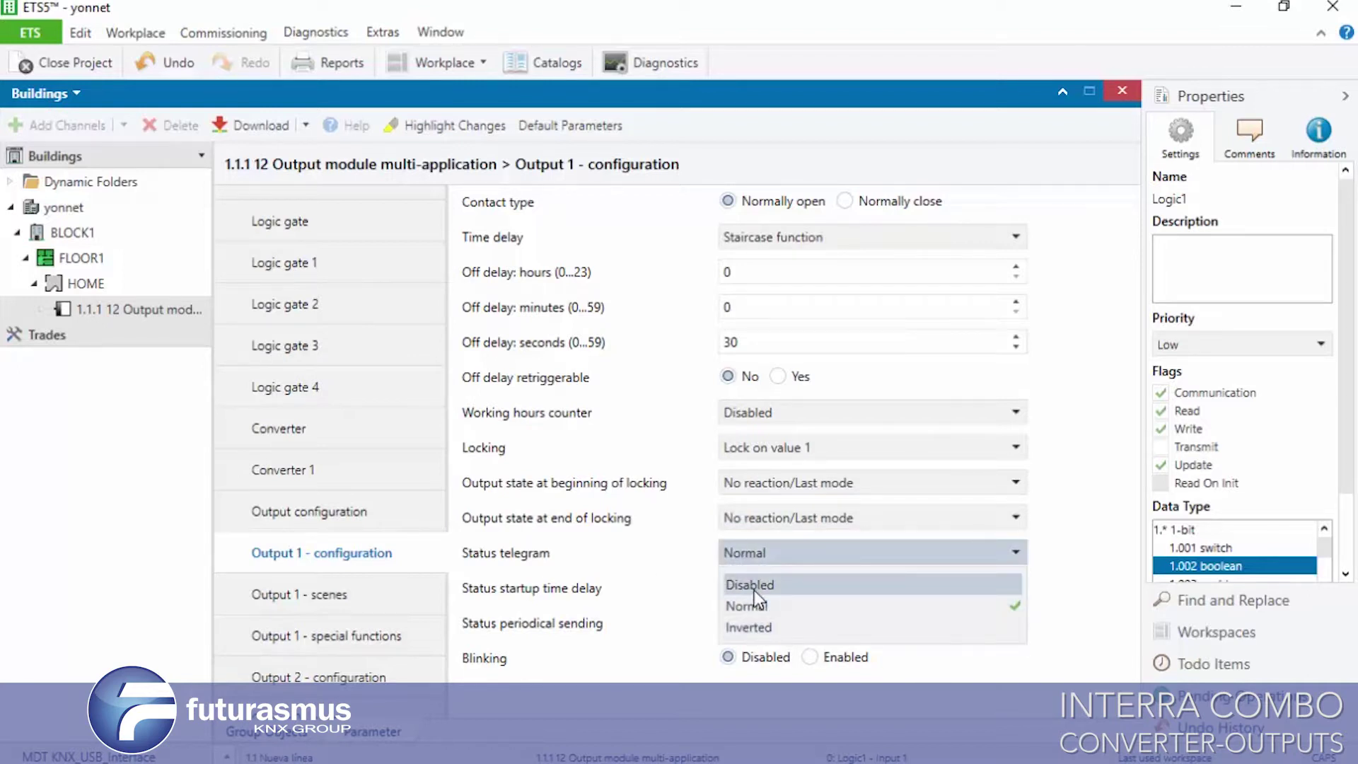
pyautogui.click(754, 590)
pyautogui.click(752, 554)
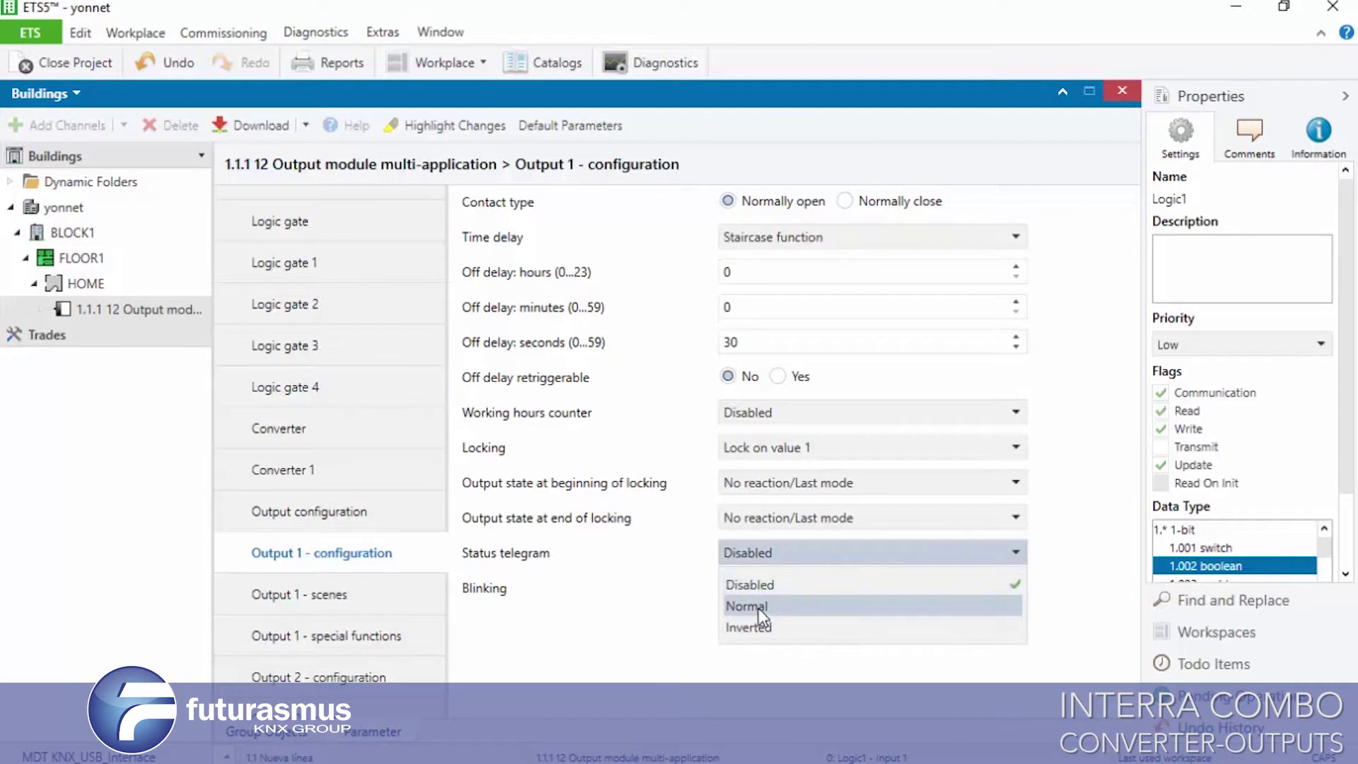
pyautogui.click(758, 607)
pyautogui.click(758, 559)
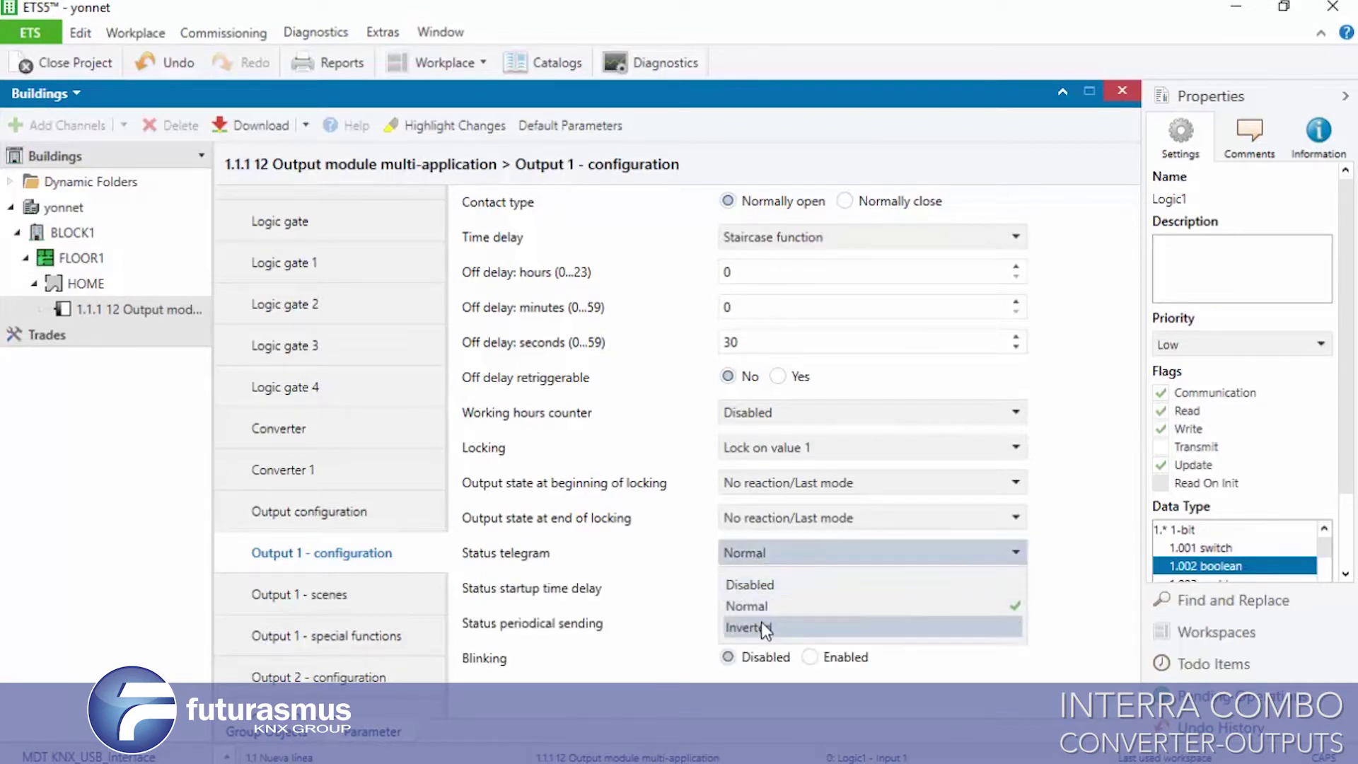
pyautogui.click(763, 626)
pyautogui.click(769, 553)
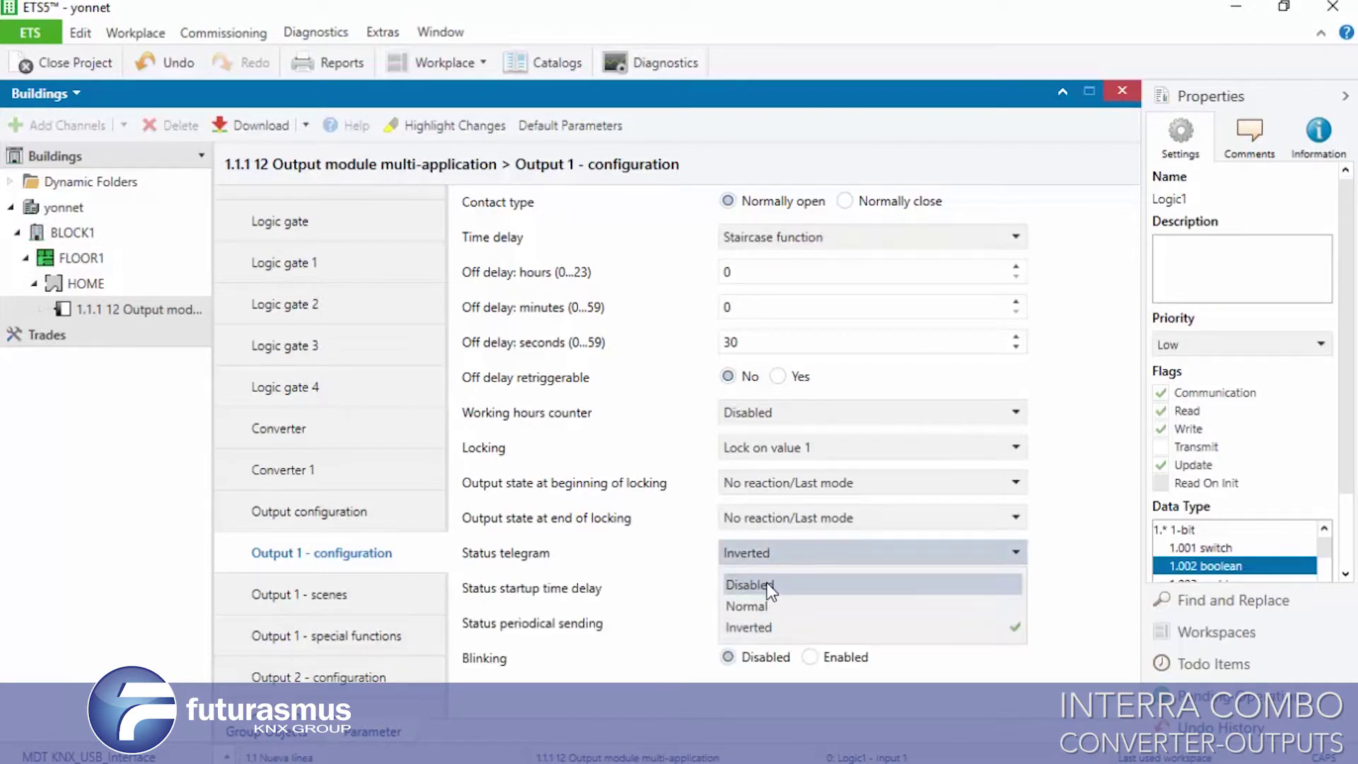
pyautogui.click(612, 562)
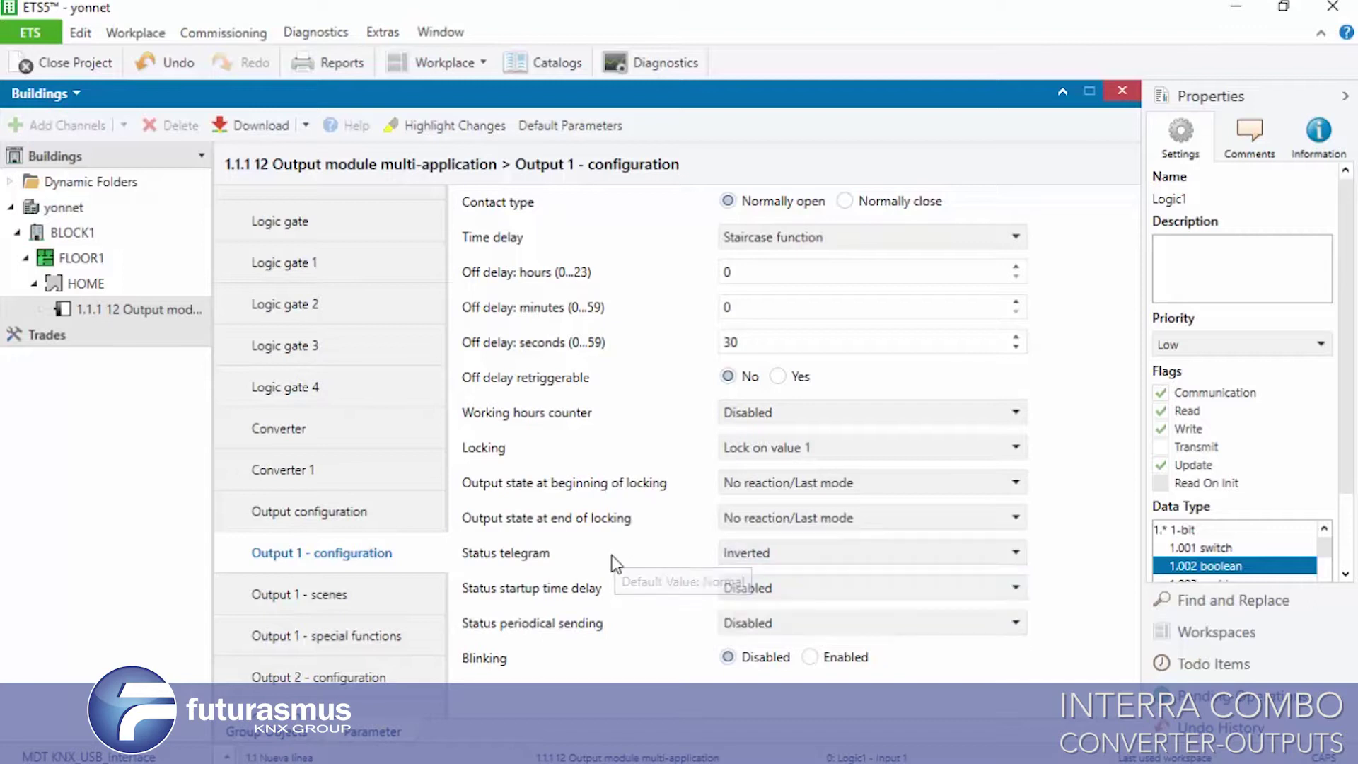
pyautogui.click(746, 559)
pyautogui.click(752, 585)
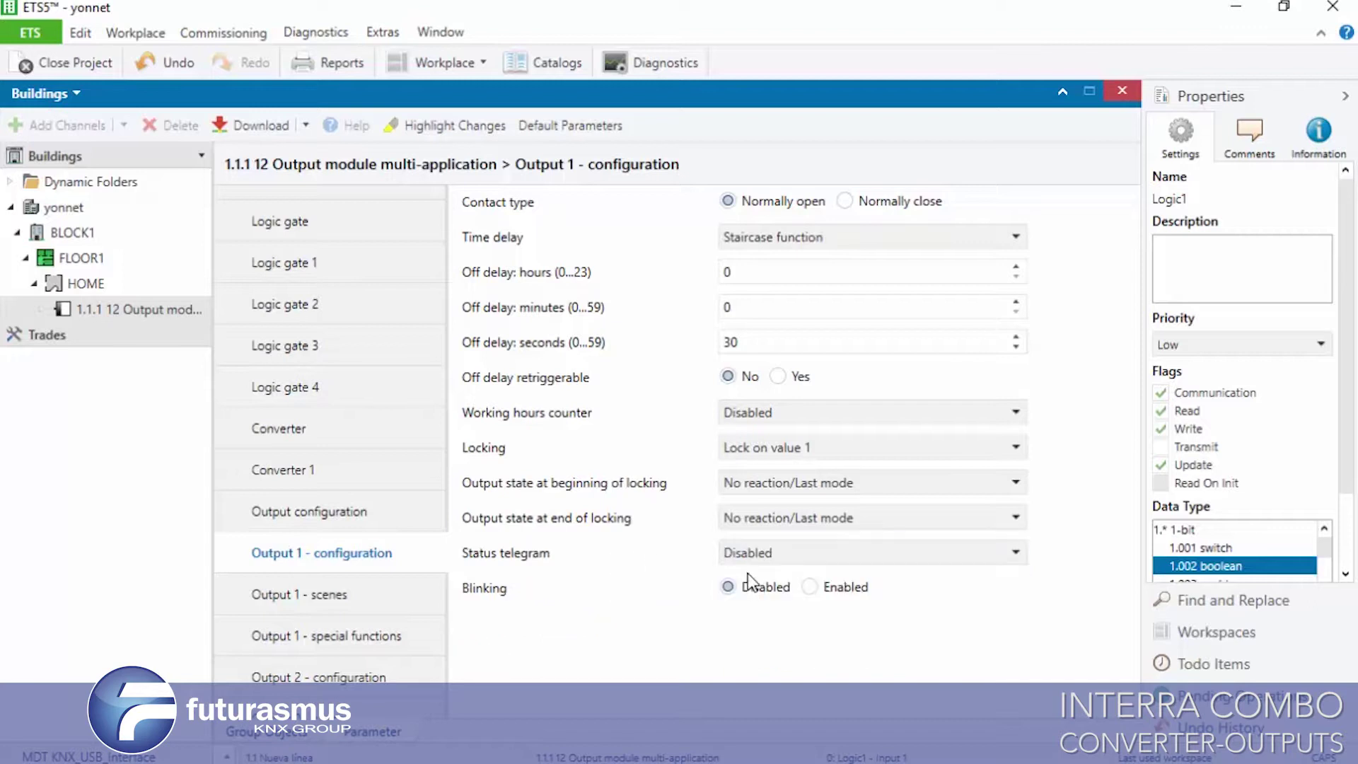
# Set output 1's status telegram to Inverted and its status startup time delay to 30 s.
pyautogui.click(746, 553)
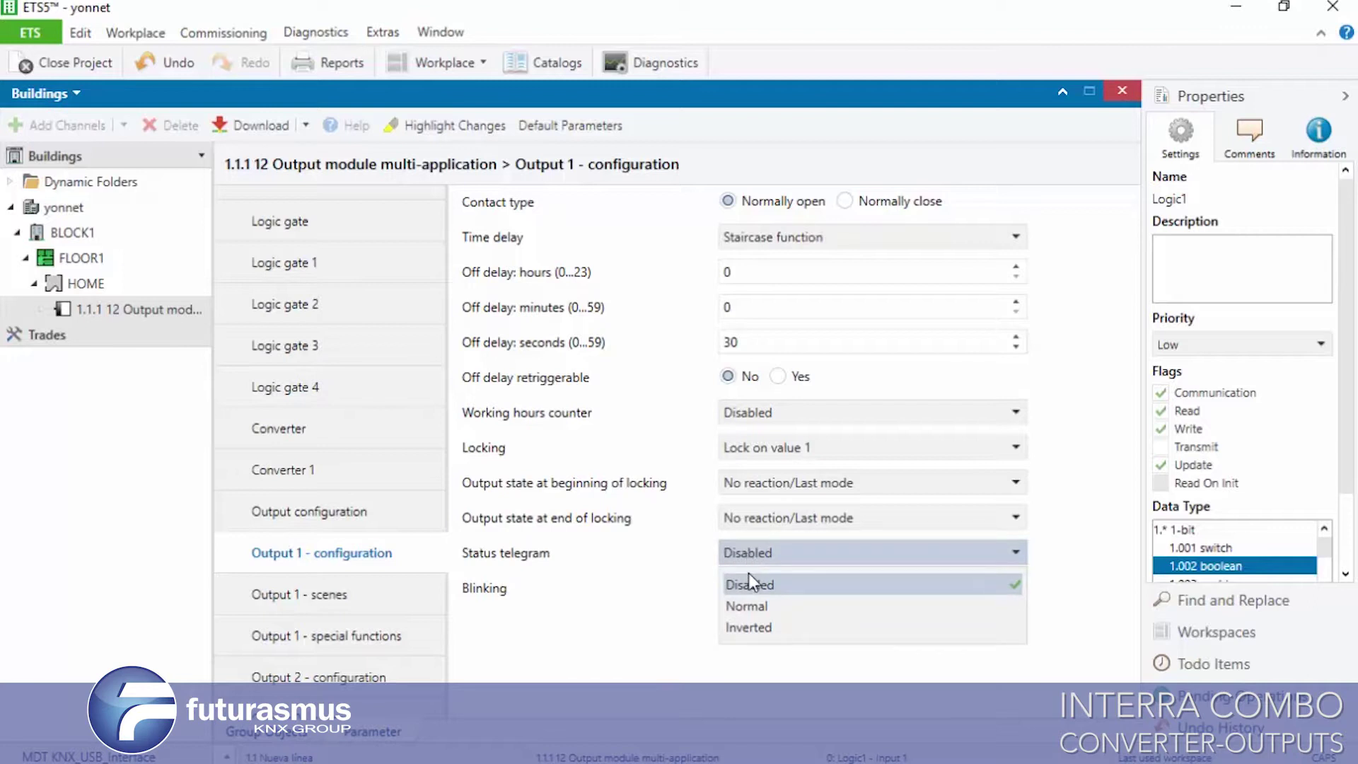
pyautogui.click(756, 606)
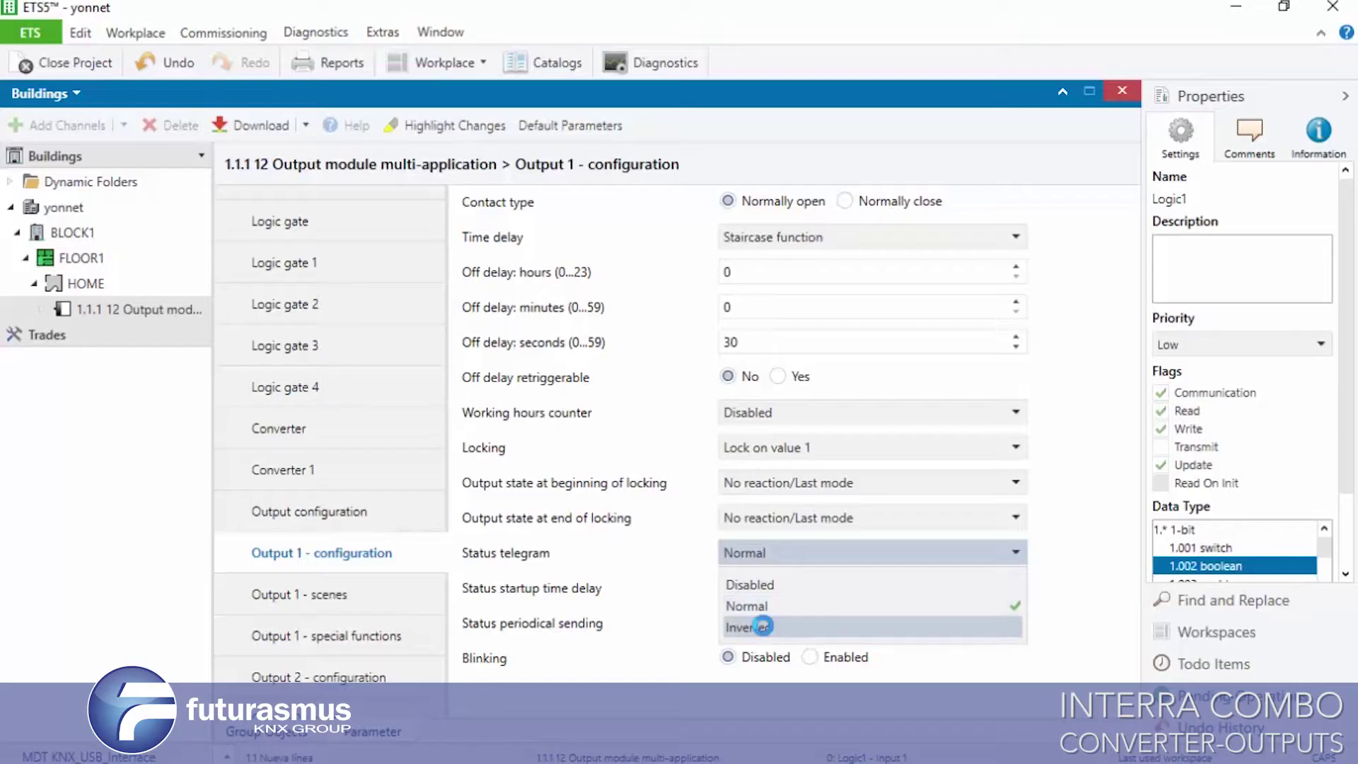
pyautogui.click(762, 626)
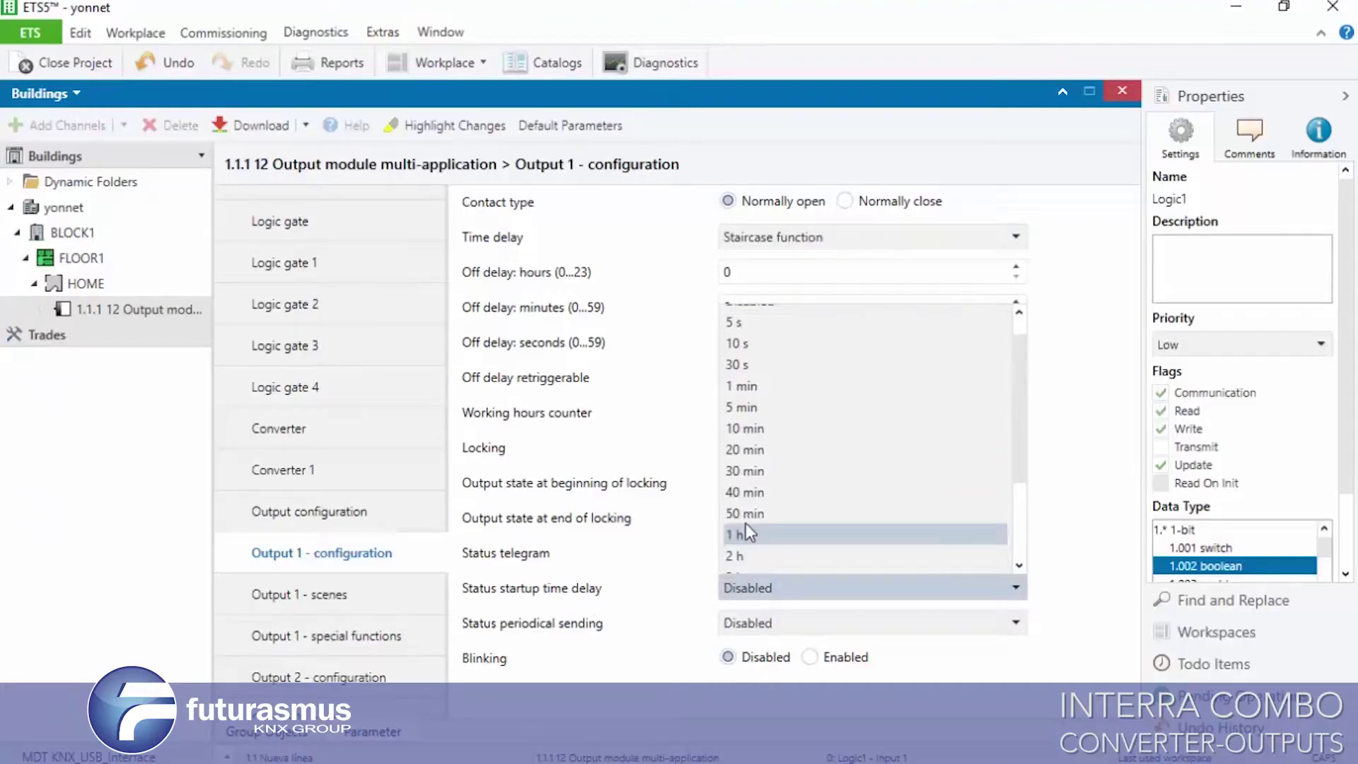
pyautogui.click(750, 363)
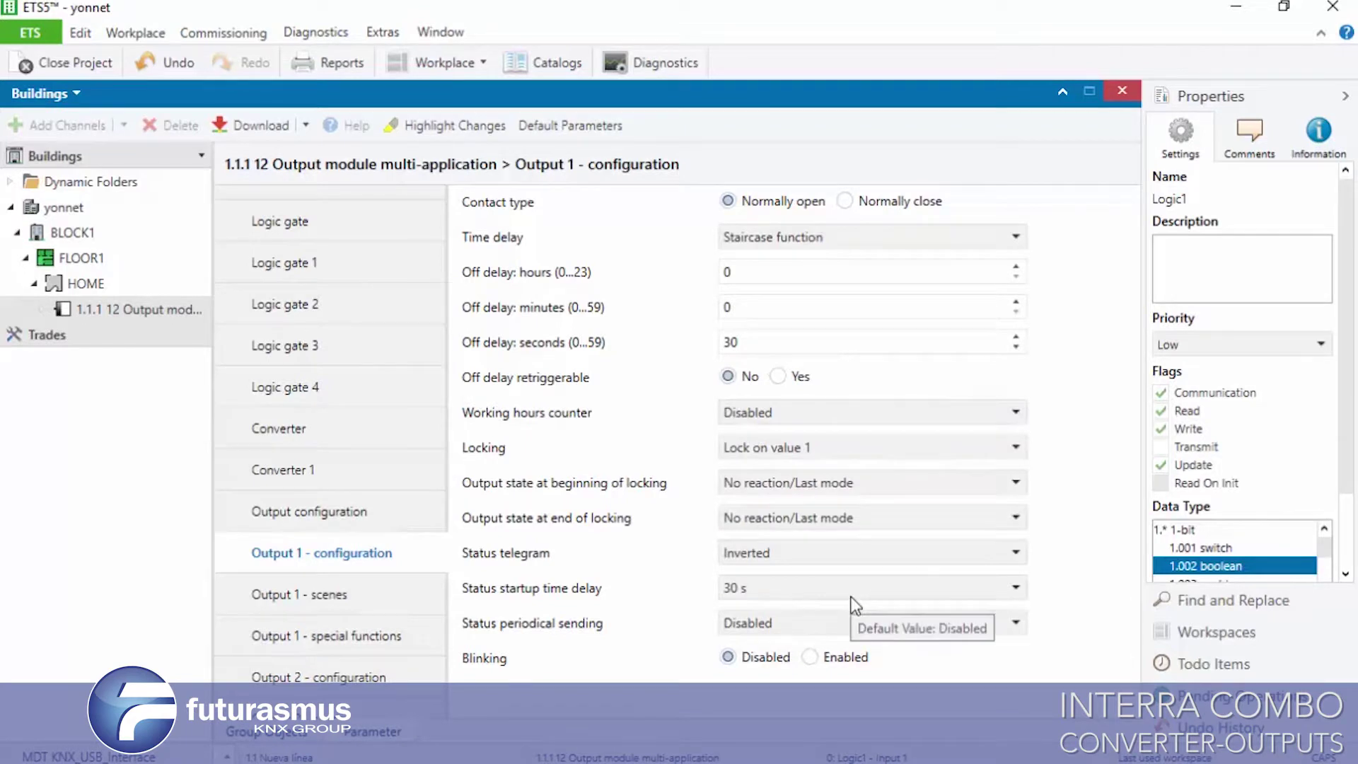
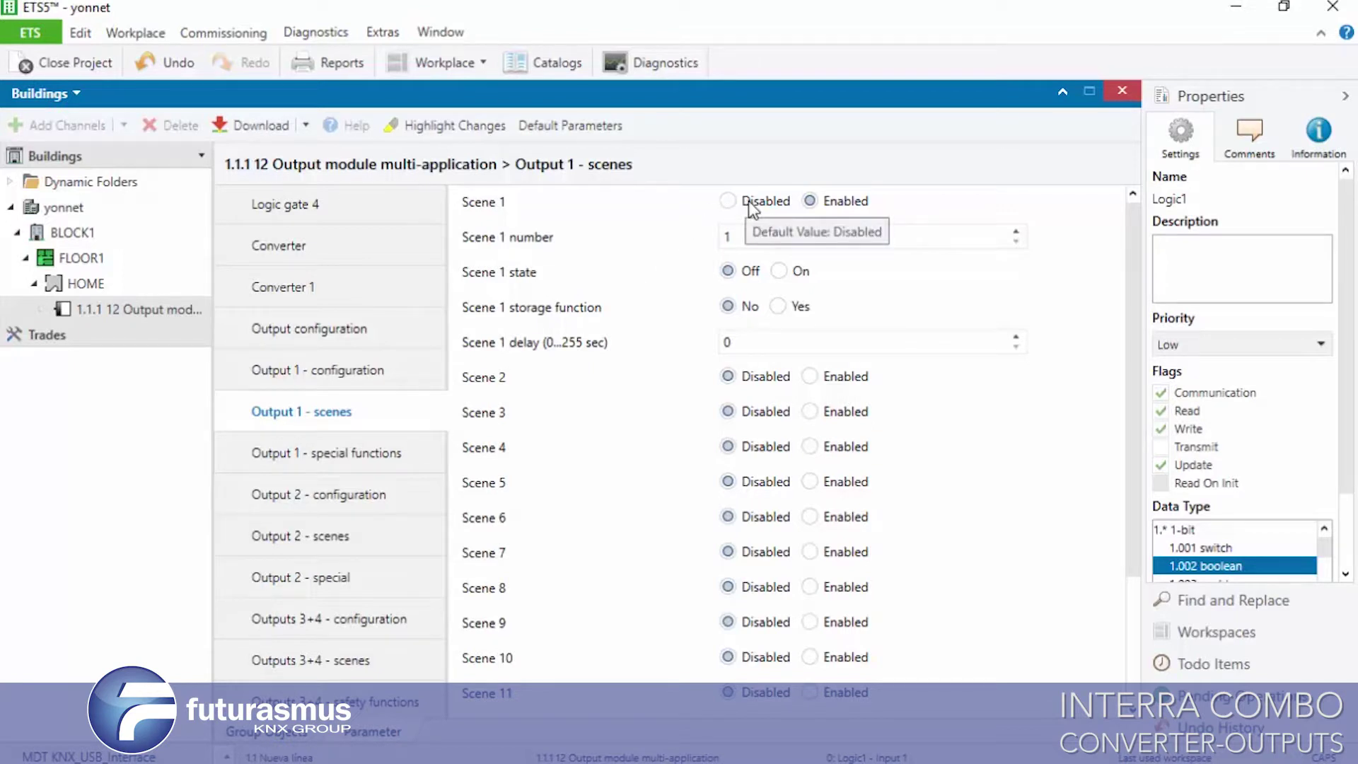
# Review the list of output 1's scenes, try 65 as the scene 1 number and return it to 1.
pyautogui.moveTo(1133, 325); pyautogui.dragTo(1120, 520)
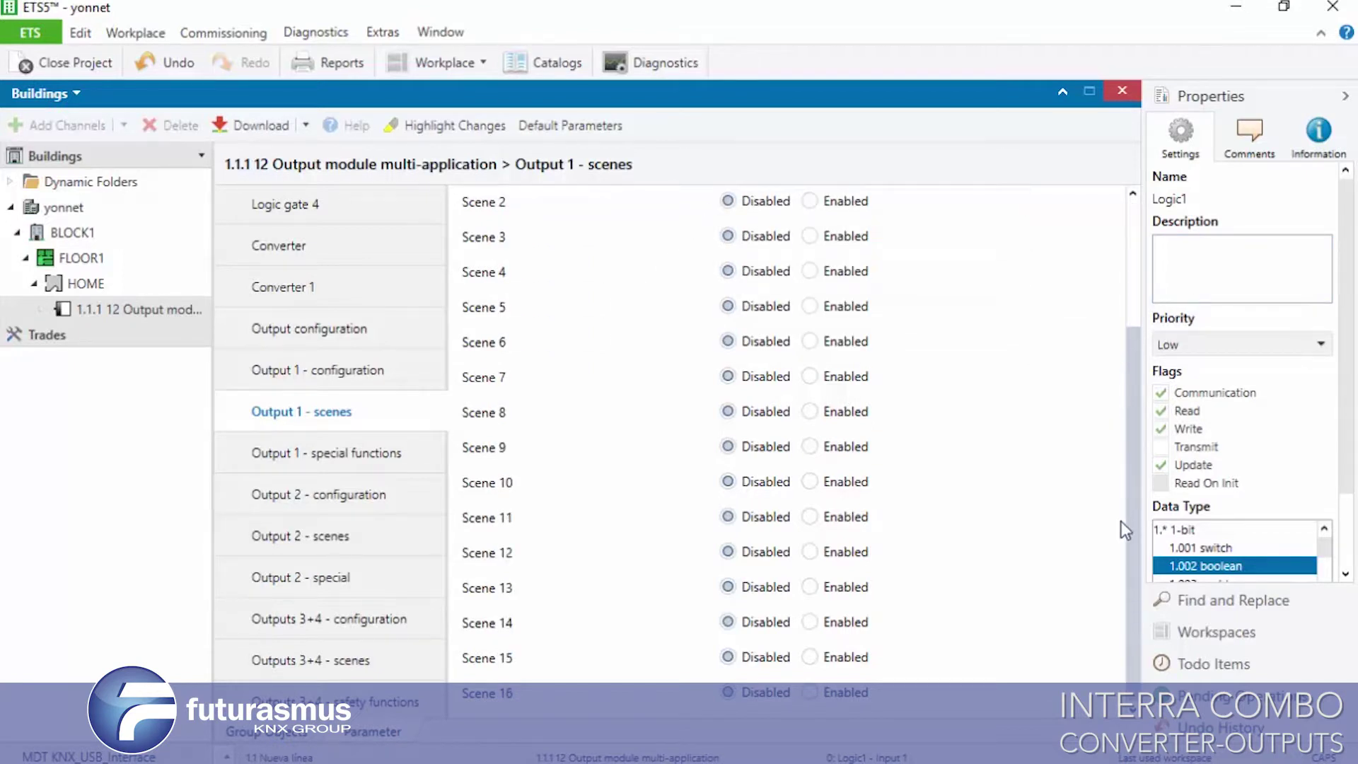
pyautogui.moveTo(1126, 571); pyautogui.dragTo(1125, 297)
pyautogui.click(806, 232)
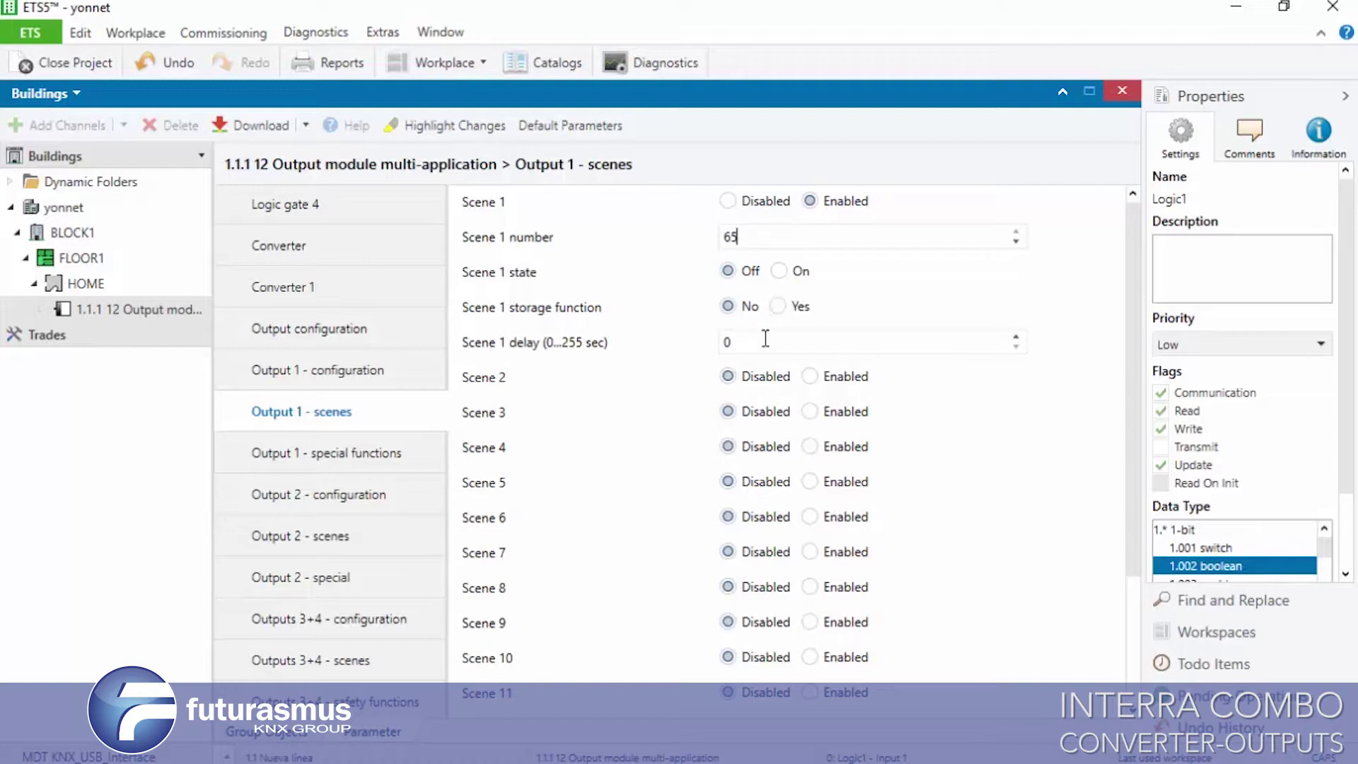
pyautogui.click(750, 240)
pyautogui.click(750, 240)
pyautogui.press('BackSpace')
pyautogui.press('BackSpace')
pyautogui.write('1')
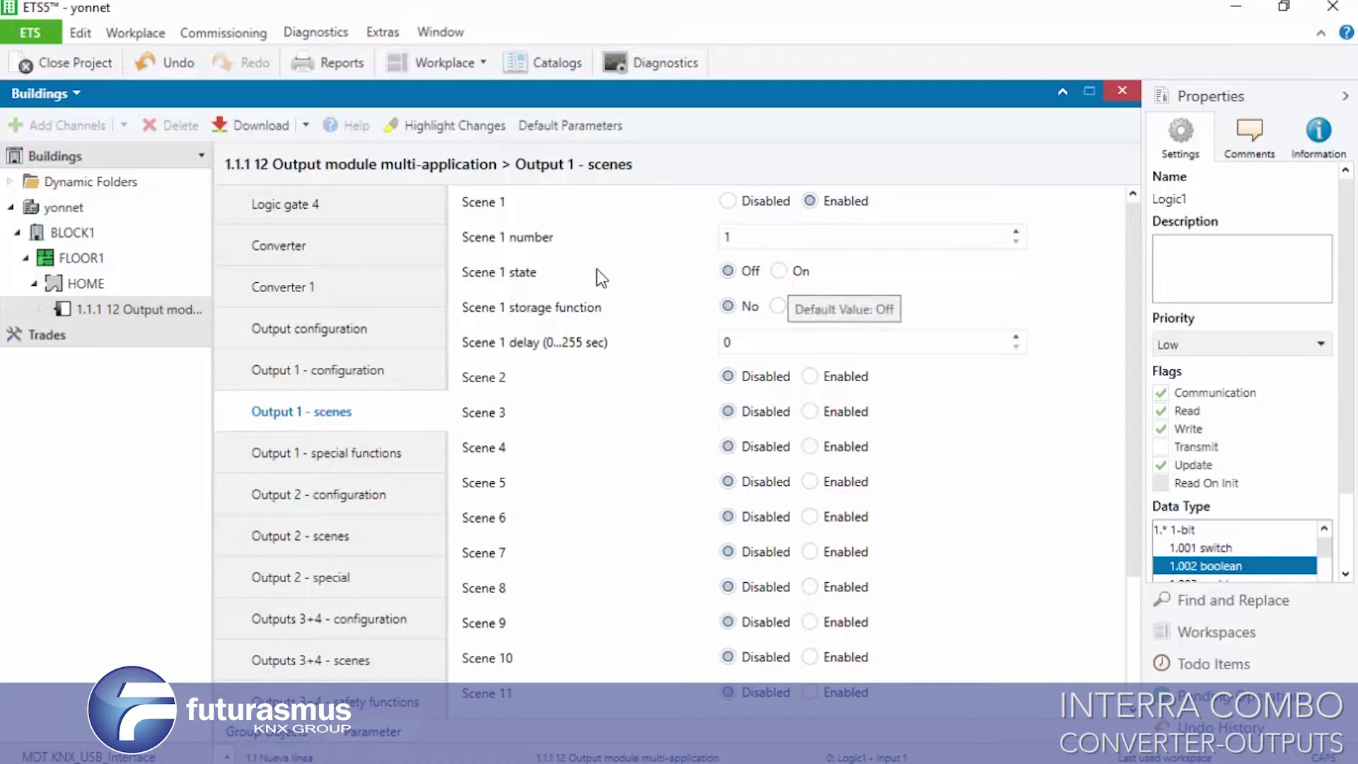
# Switch scene 1's state between On and Off and leave it set to On.
pyautogui.click(785, 273)
pyautogui.click(755, 239)
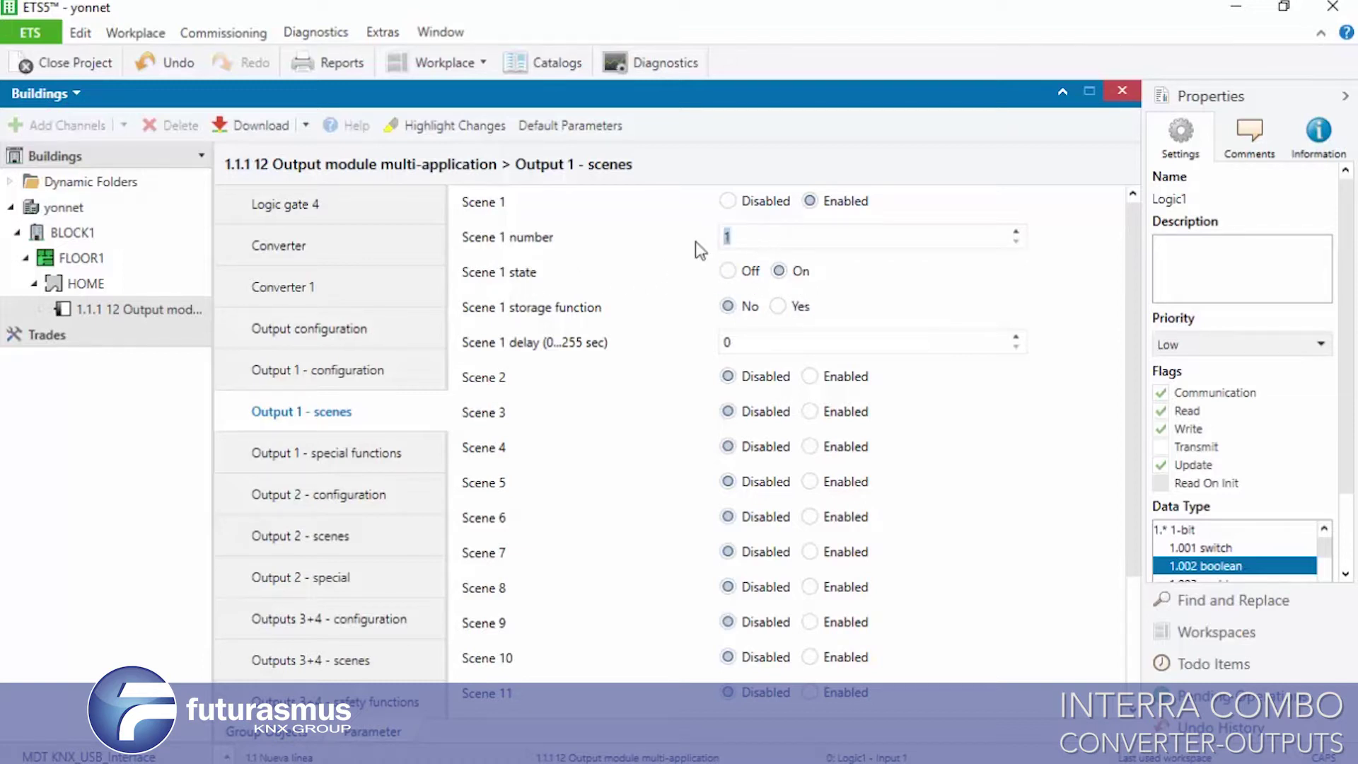
pyautogui.click(734, 276)
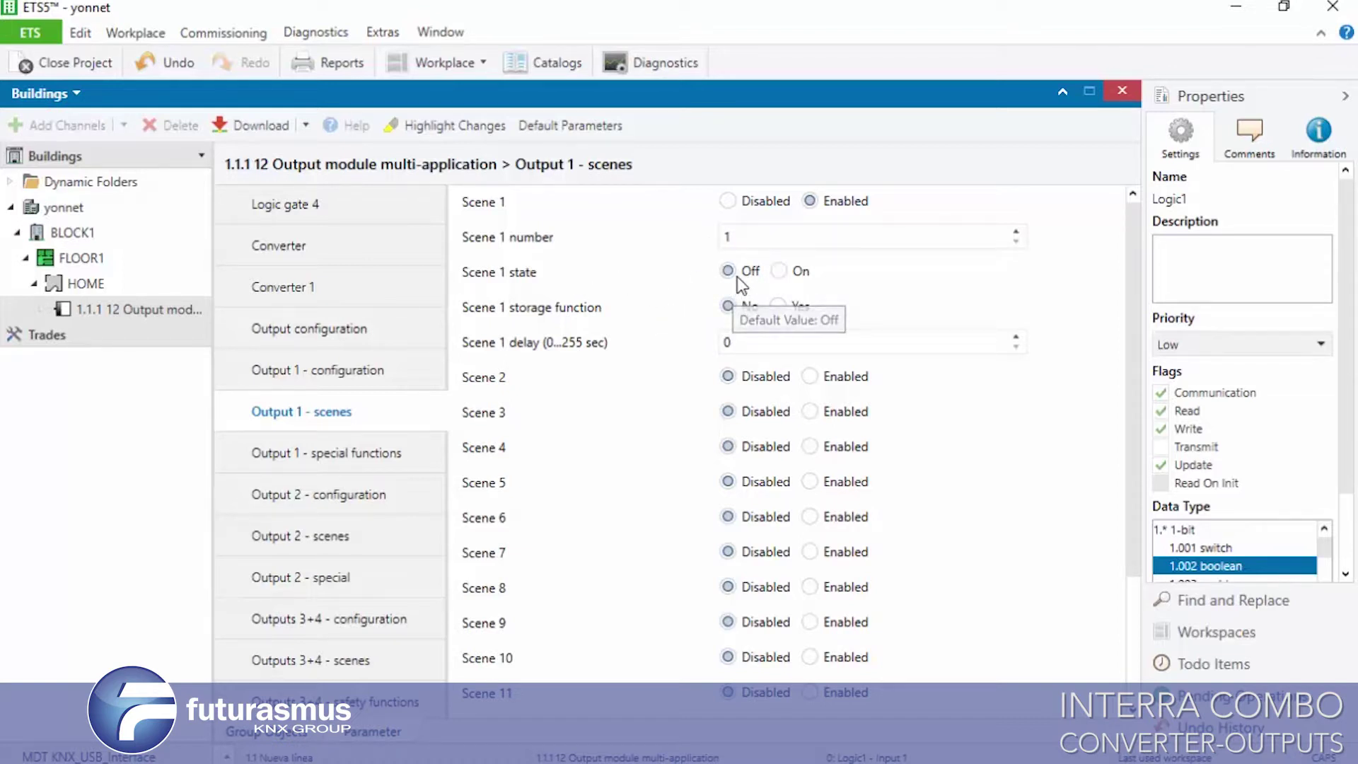
pyautogui.click(790, 279)
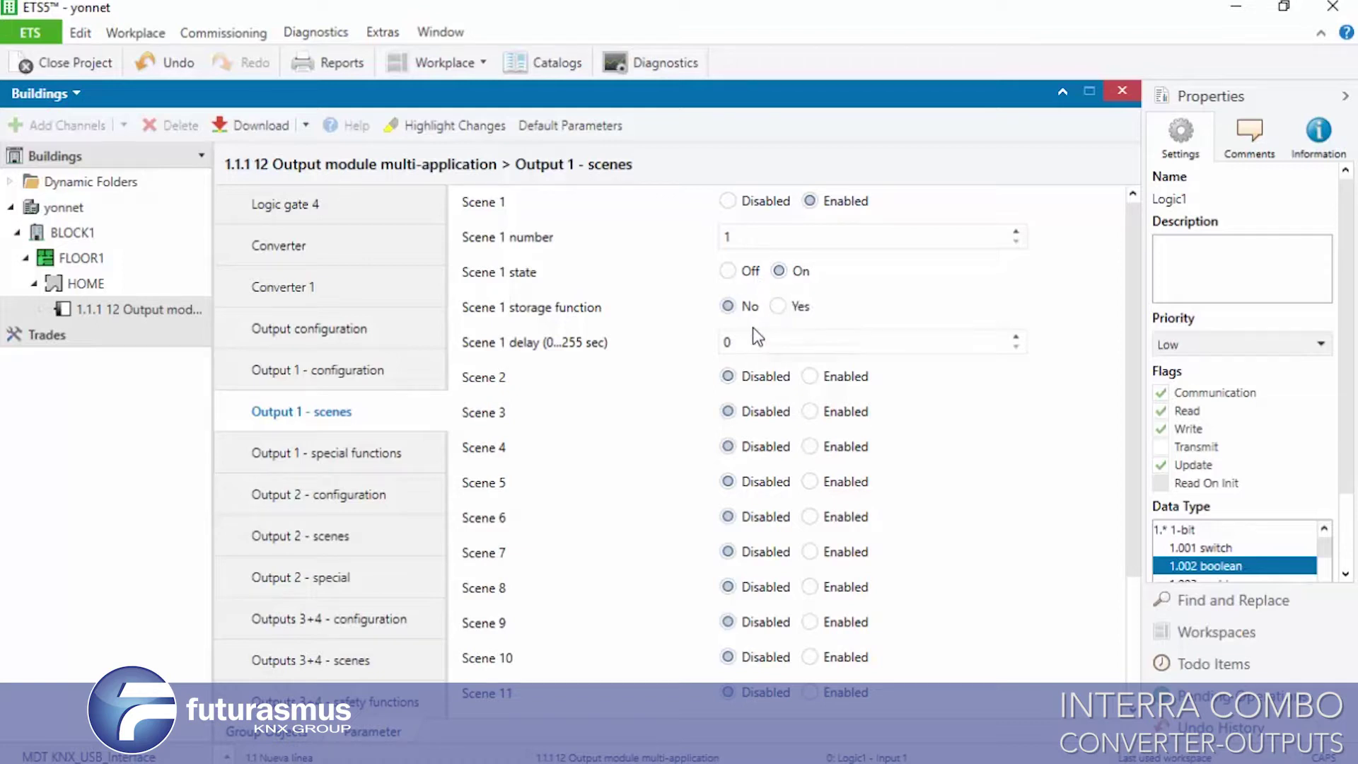
# Check scene 1's storage function setting, try a delay of 30 seconds for the scene and clear that value.
pyautogui.click(775, 306)
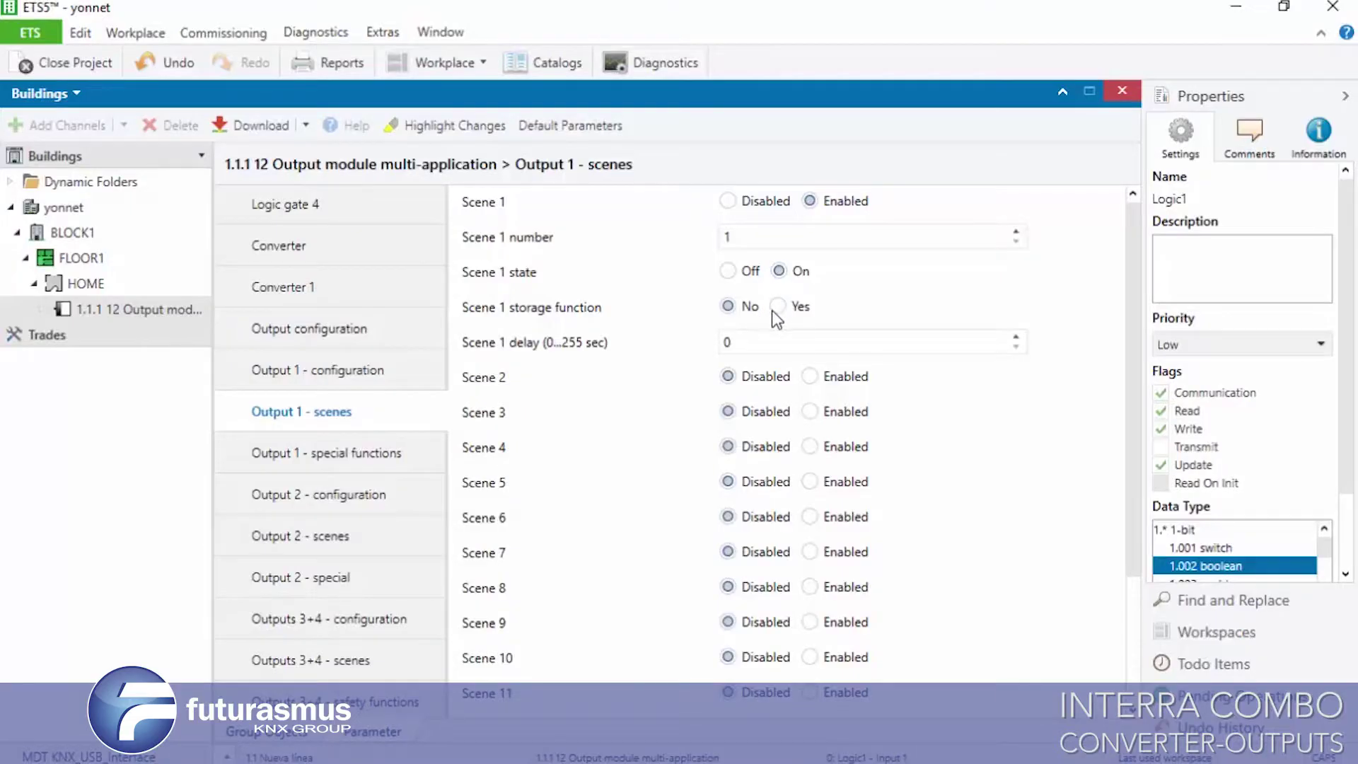
pyautogui.click(778, 306)
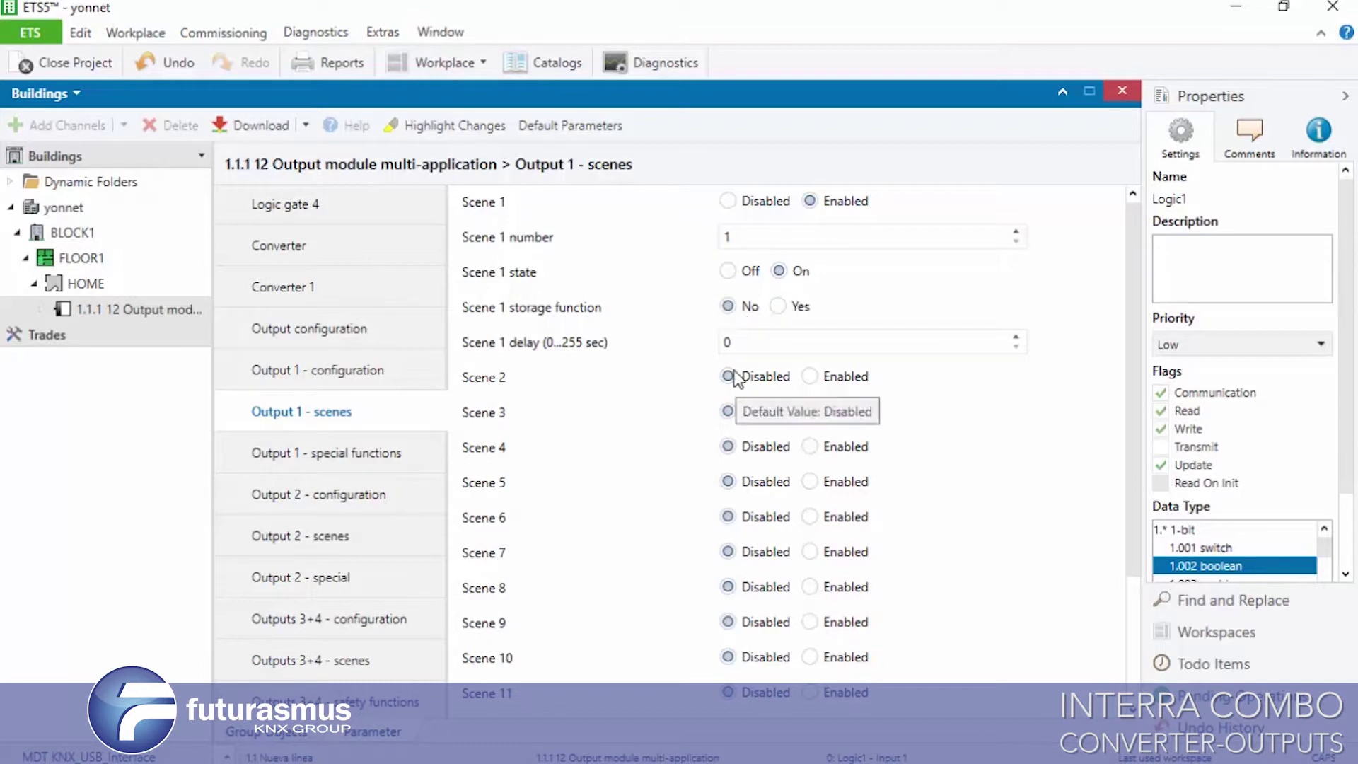
pyautogui.click(741, 341)
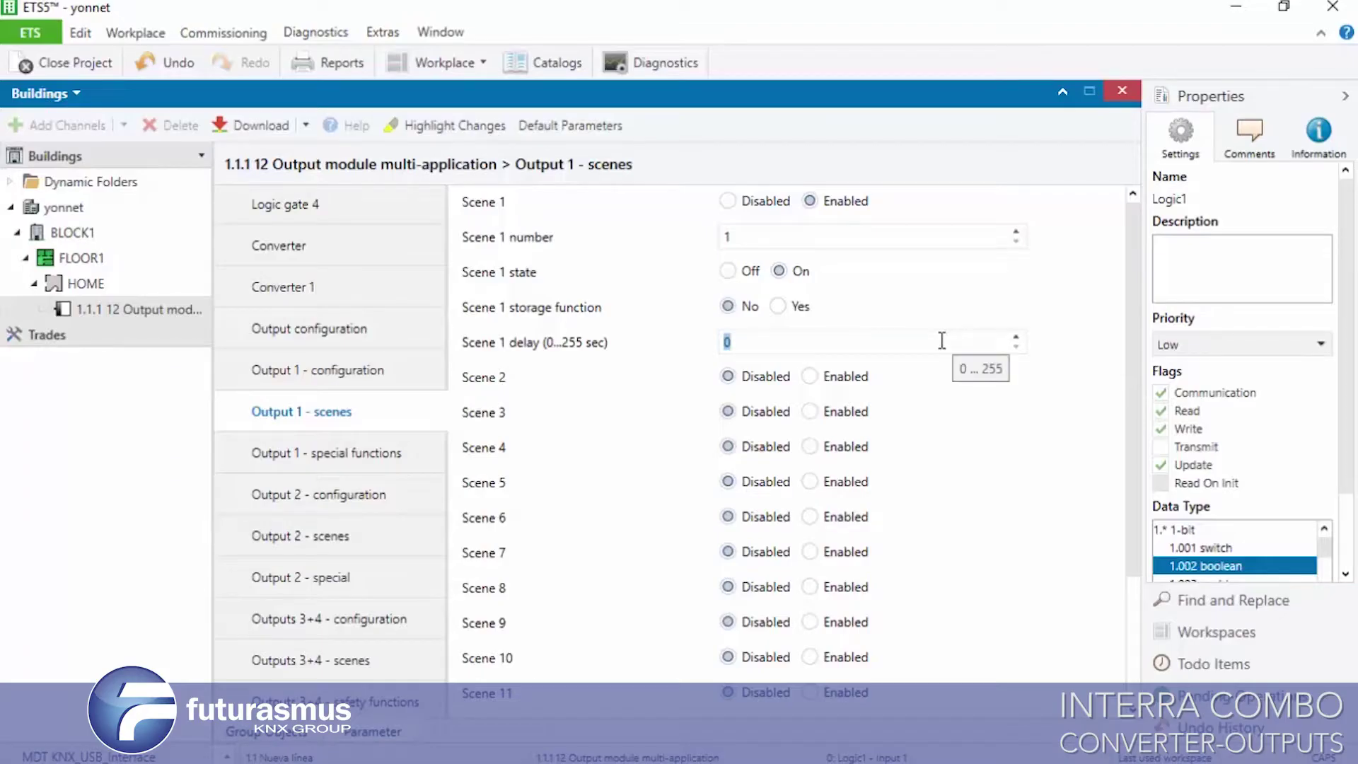
pyautogui.write('30')
pyautogui.press('BackSpace')
pyautogui.press('BackSpace')
# Open output 1's special functions and check the behaviour options for bus voltage cut and bus voltage return.
pyautogui.click(341, 452)
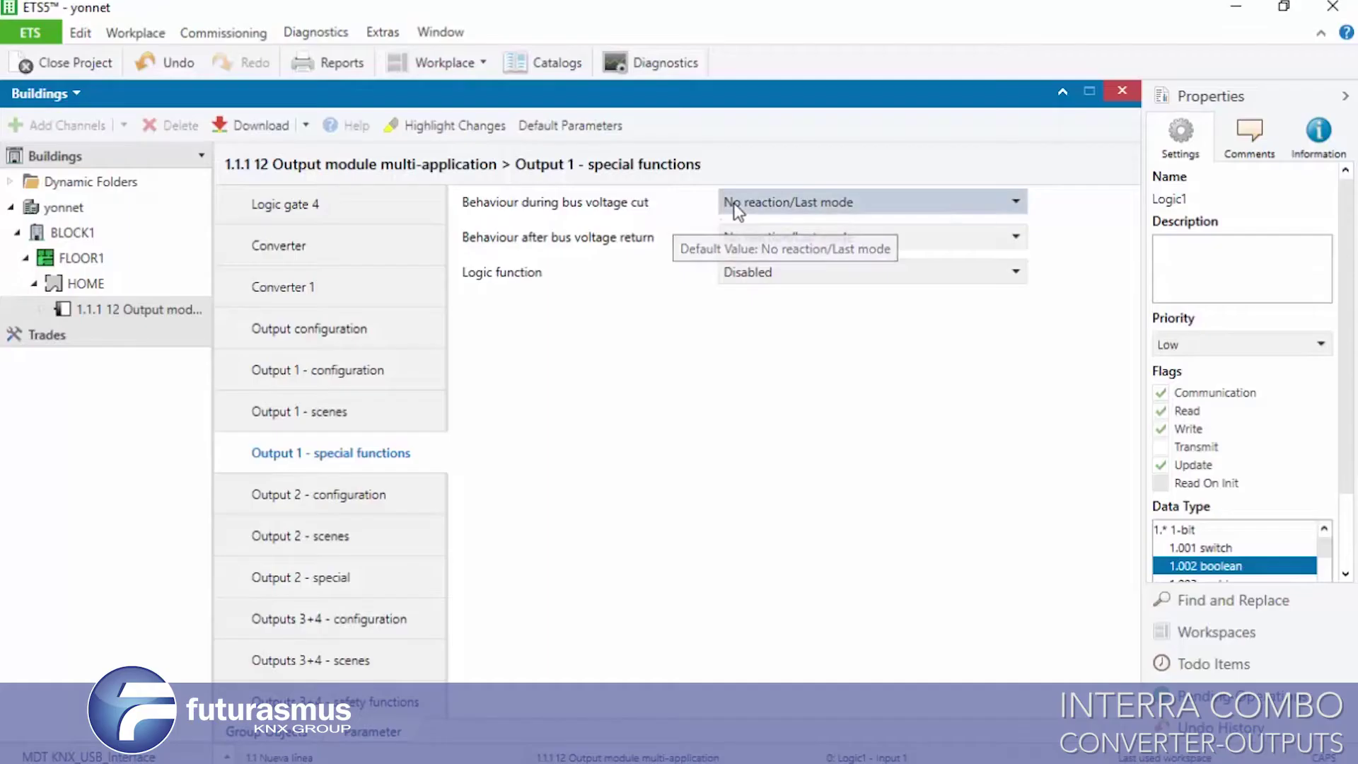
pyautogui.click(737, 207)
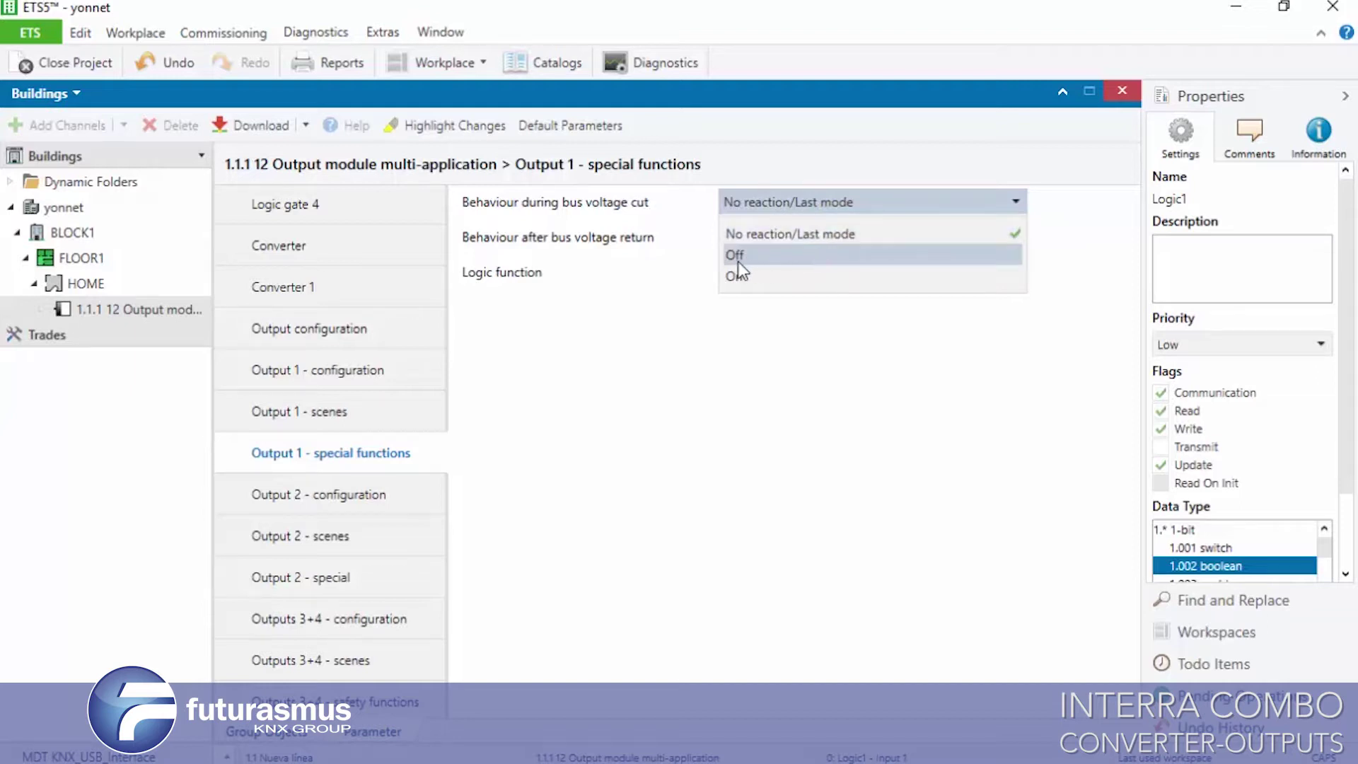
pyautogui.click(676, 262)
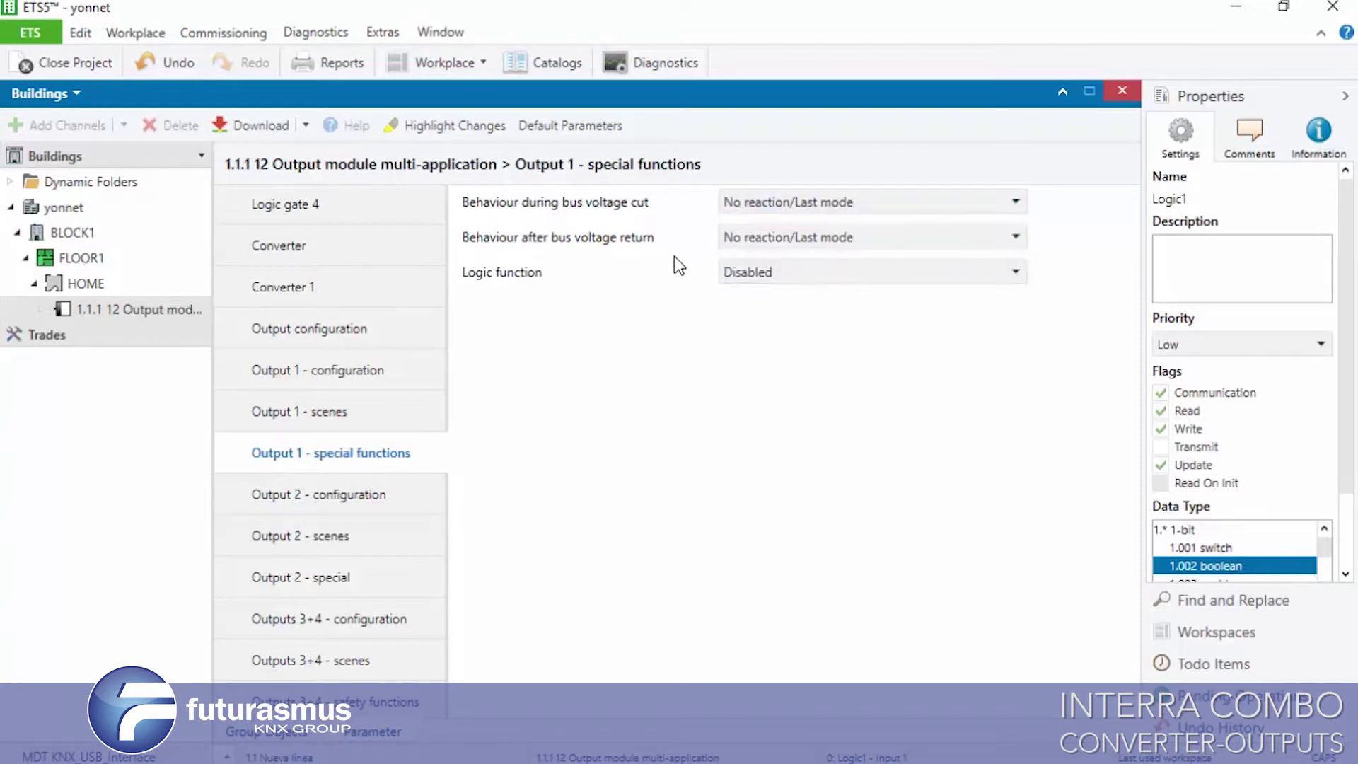
pyautogui.click(791, 237)
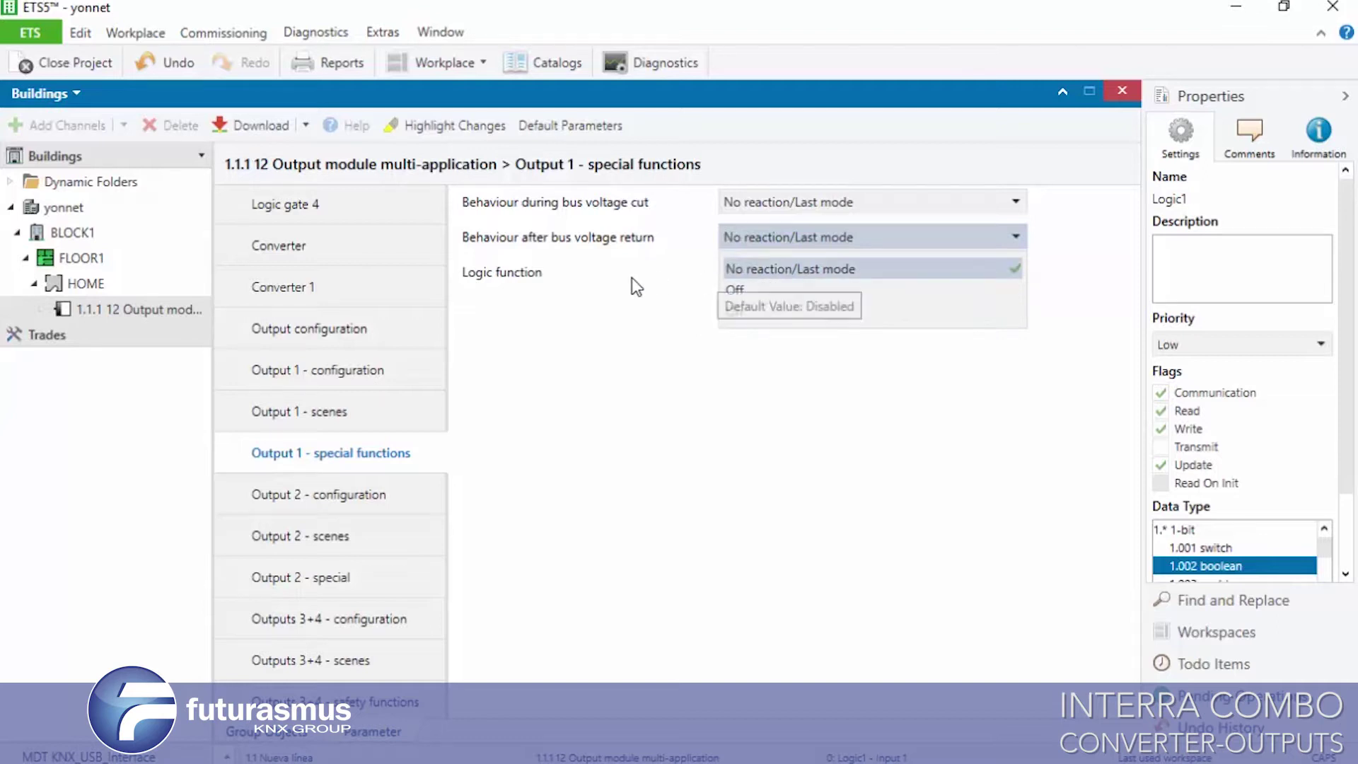
pyautogui.click(631, 277)
# Try the AND logic function for output 1 with True as the logic value after bus return and after ETS programming.
pyautogui.click(782, 277)
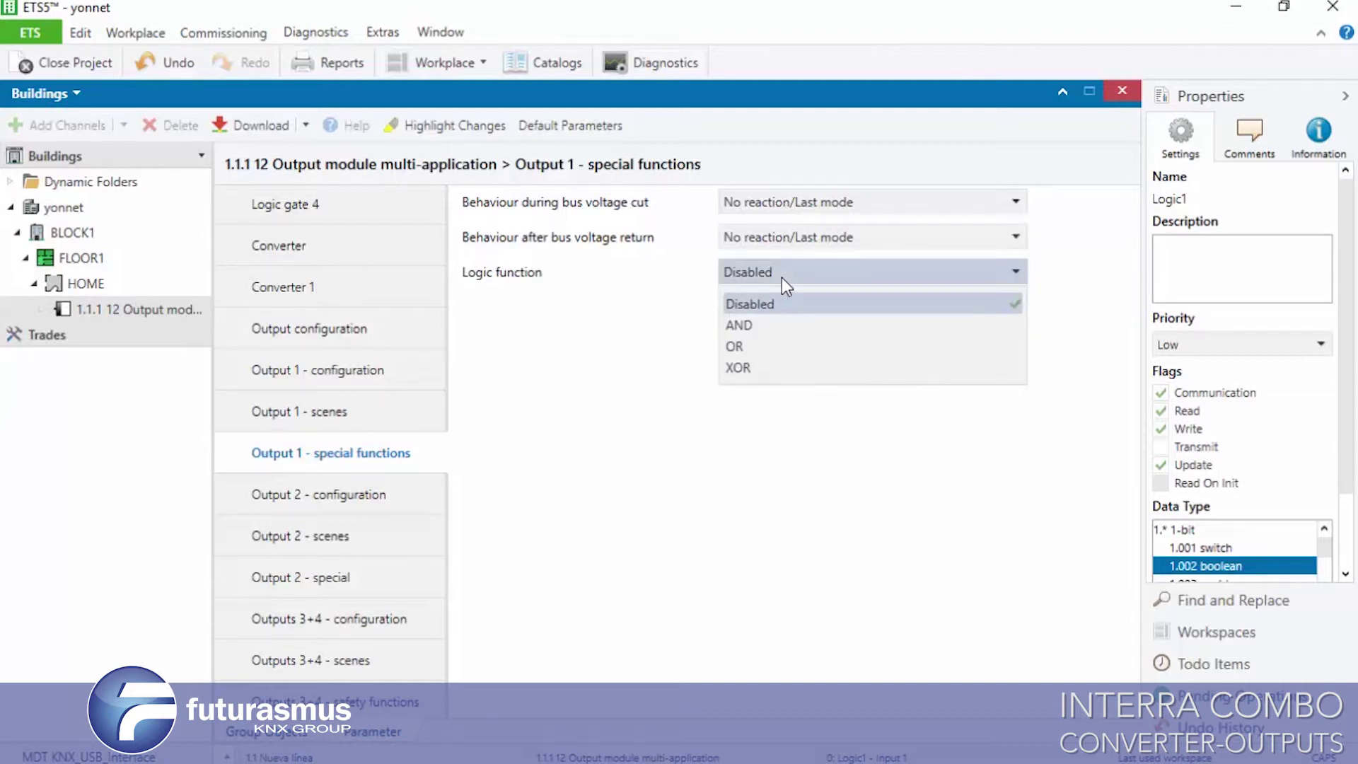
pyautogui.click(764, 326)
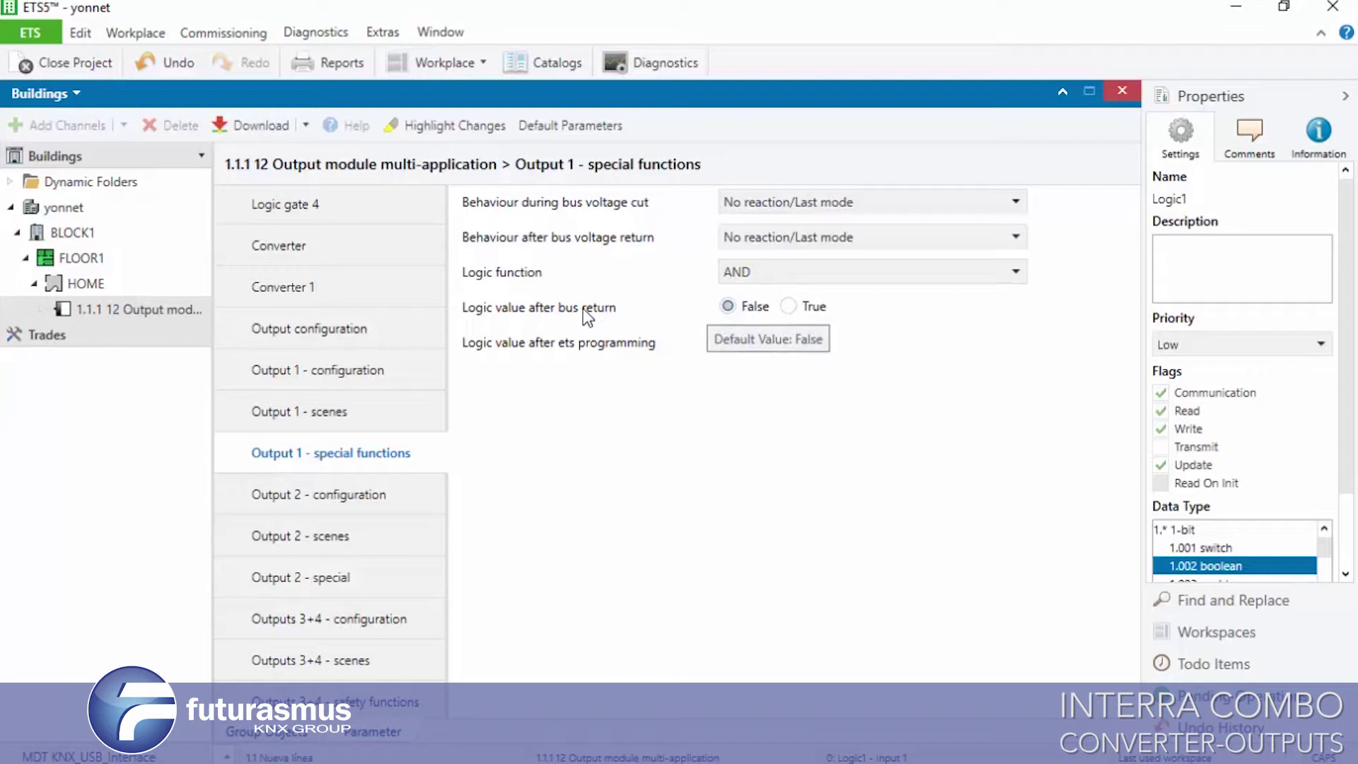
pyautogui.click(788, 307)
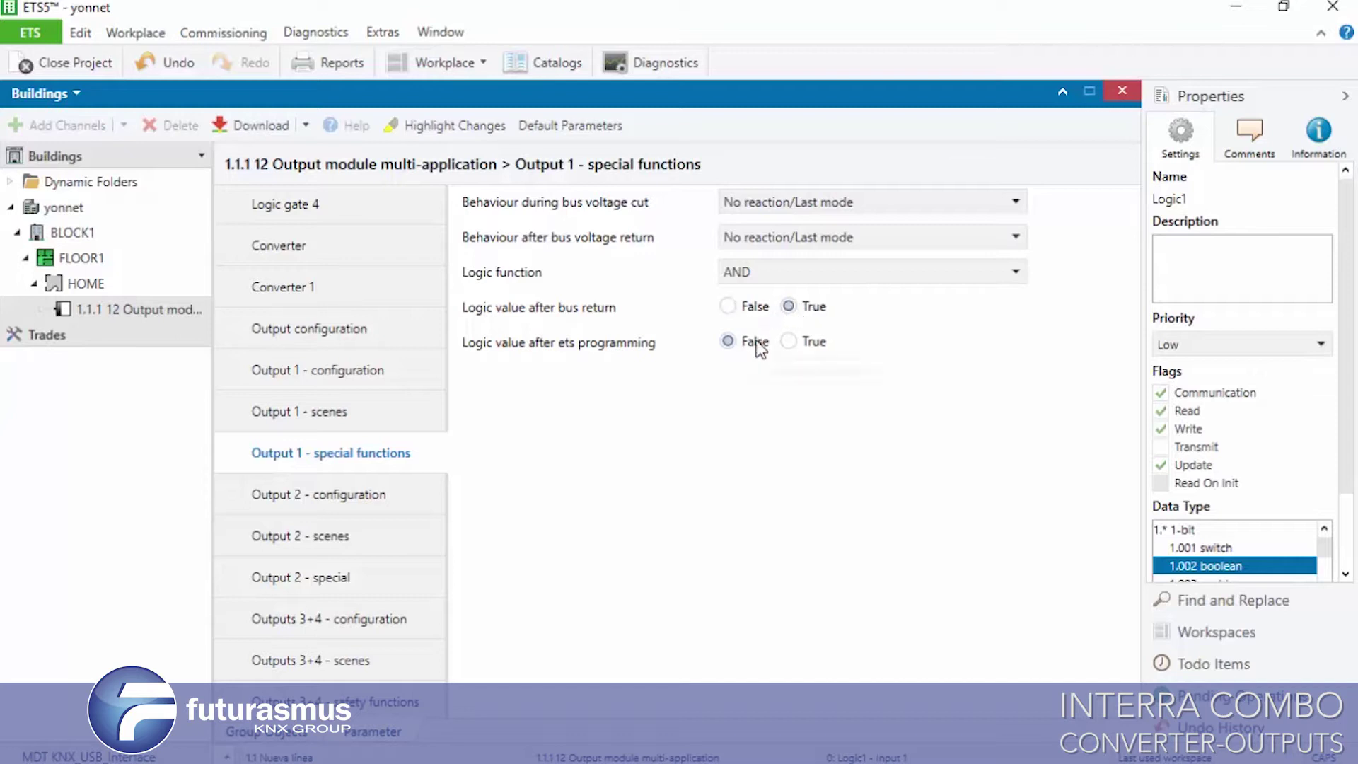
pyautogui.click(820, 346)
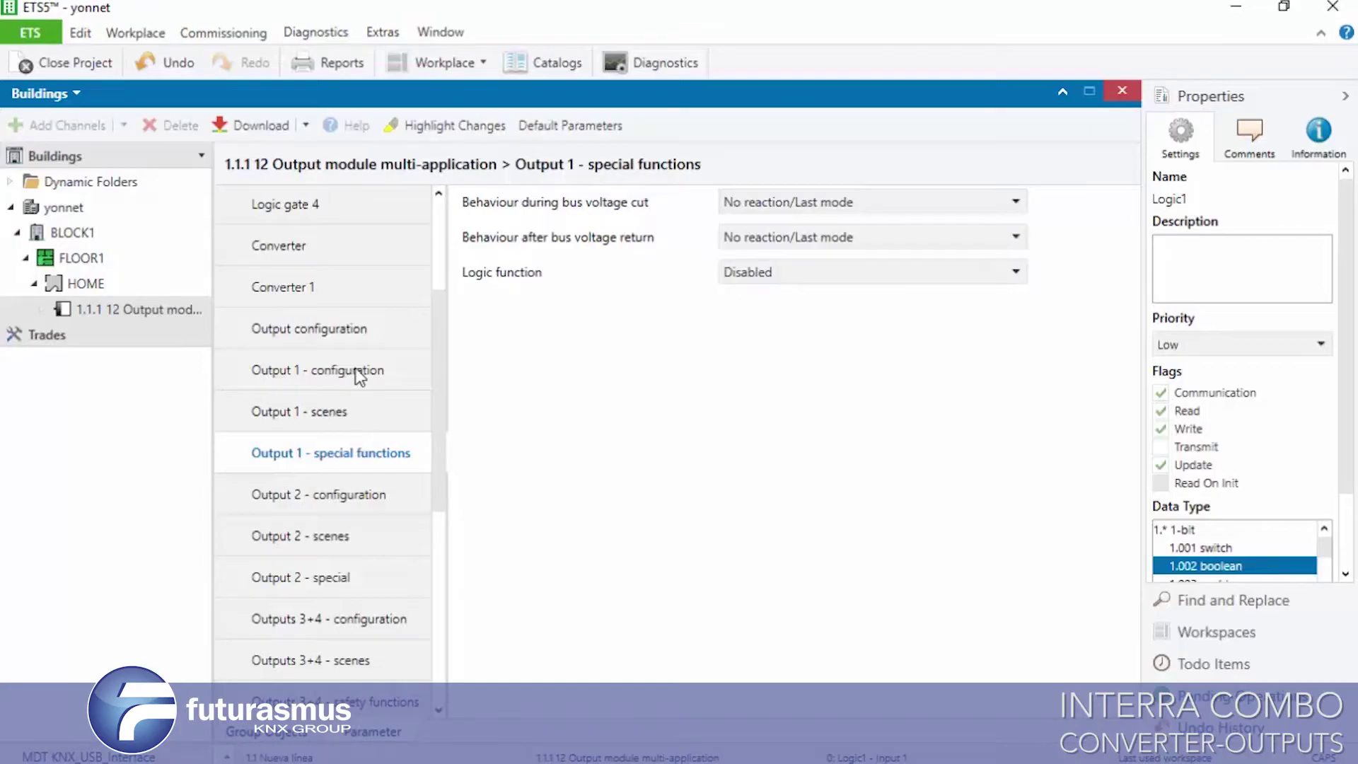
# Set output 1's arrangement to Heating in the output configuration and check its heating parameters.
pyautogui.click(338, 333)
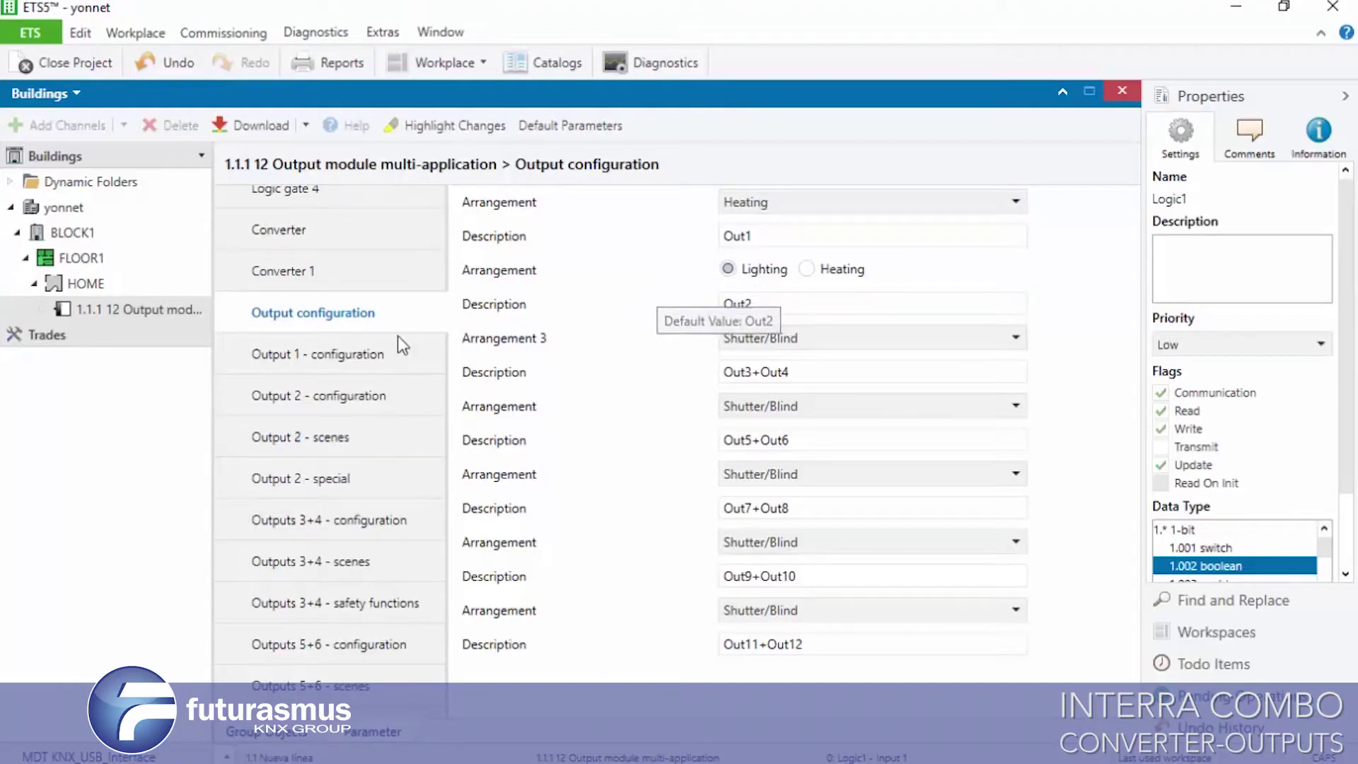
pyautogui.click(364, 353)
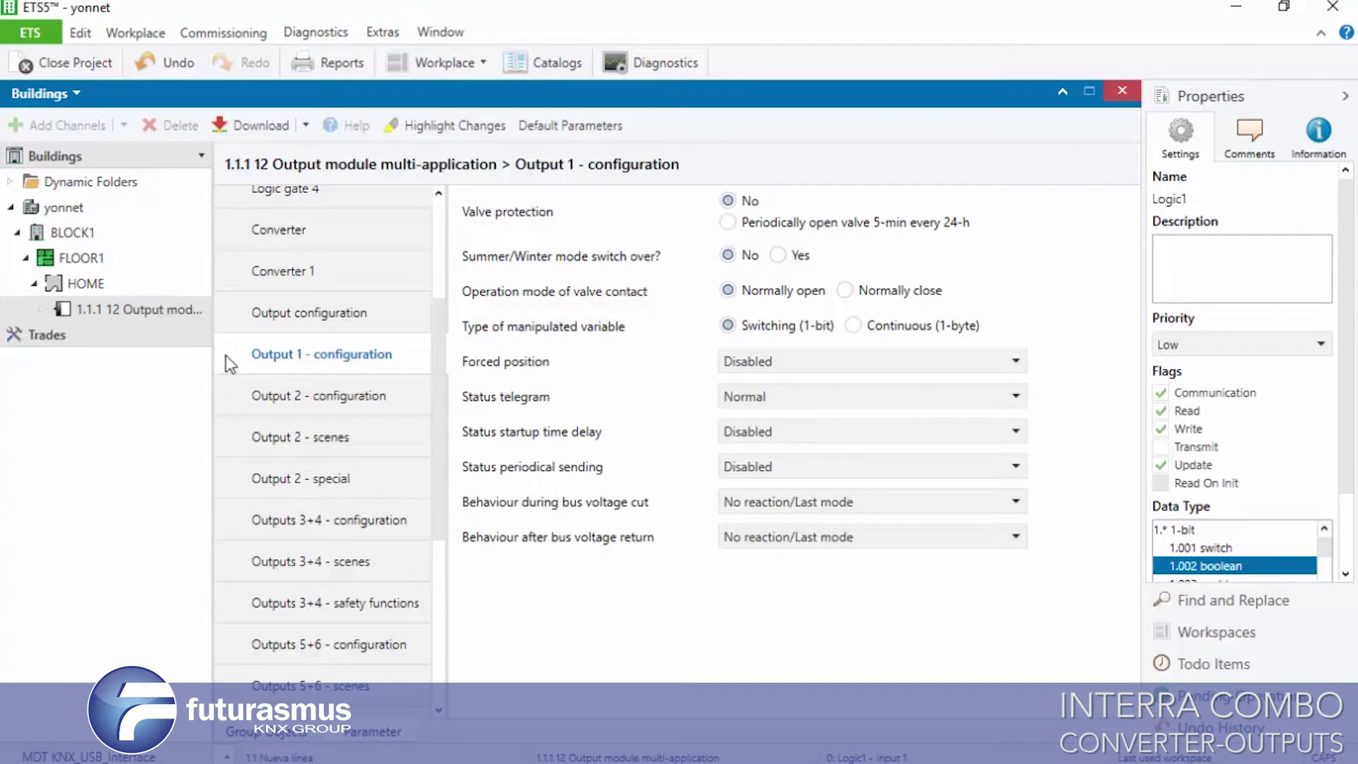
pyautogui.click(311, 312)
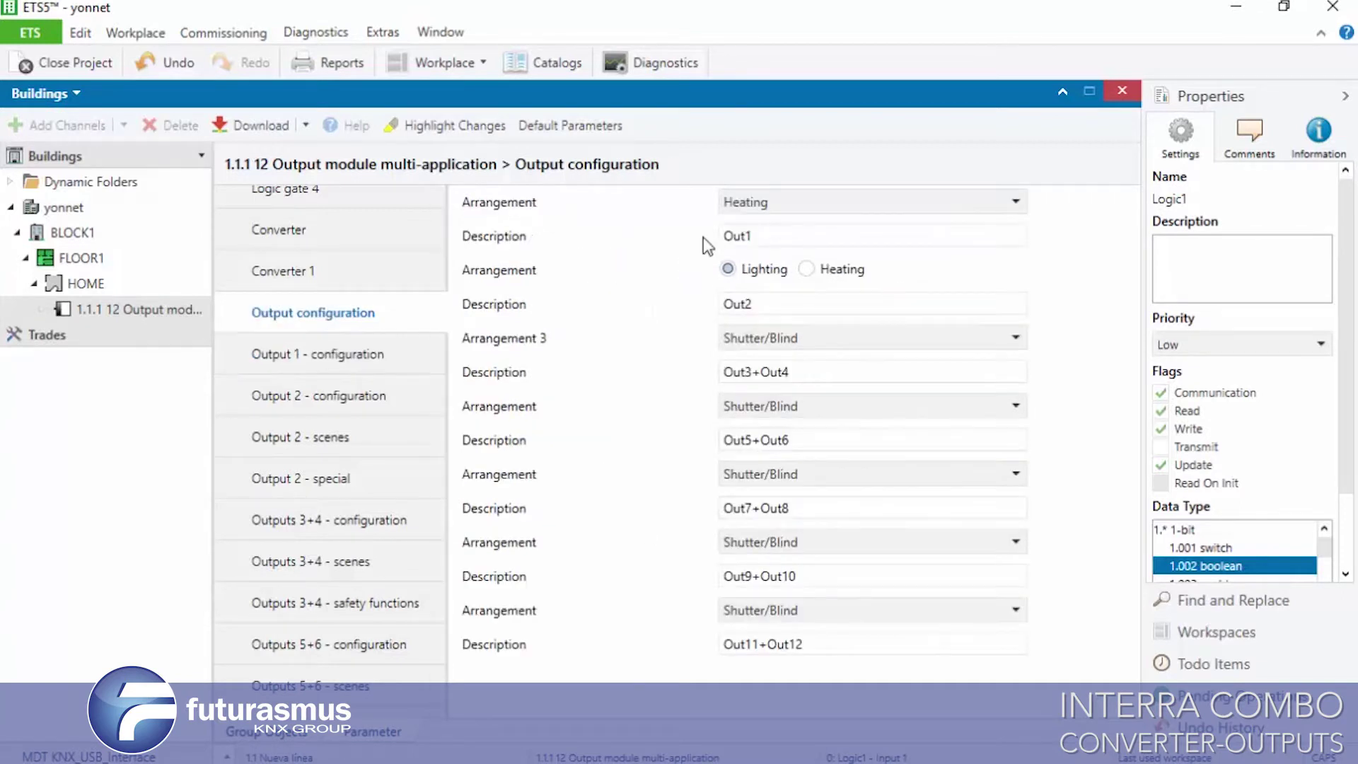
pyautogui.click(764, 204)
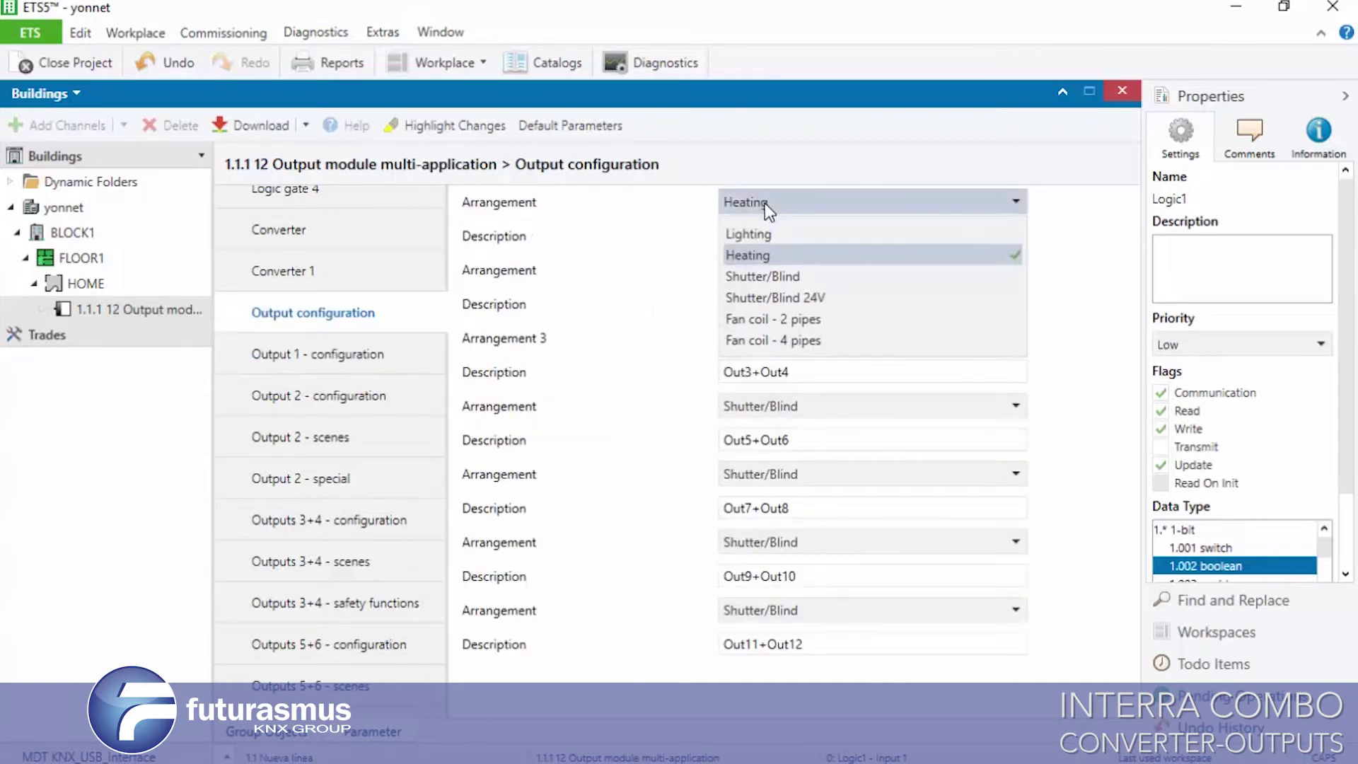
pyautogui.click(765, 256)
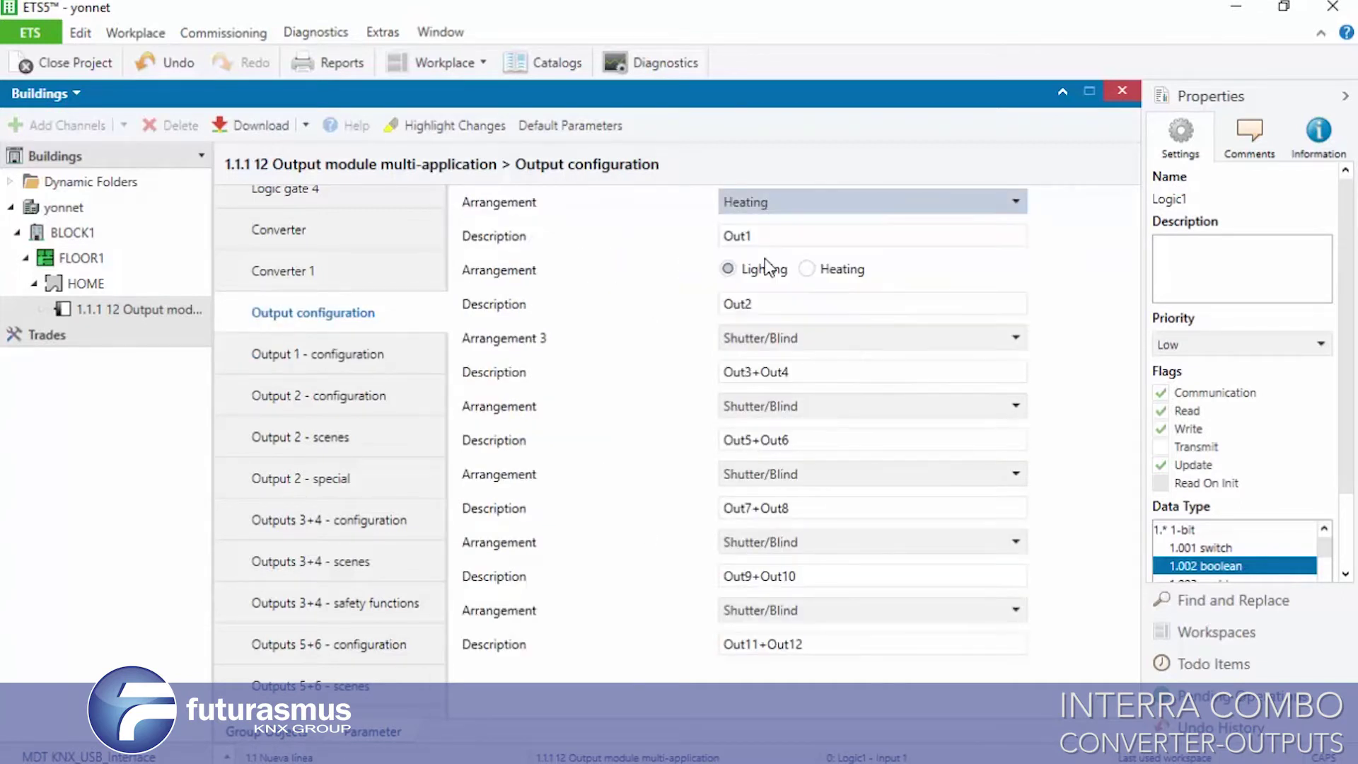
# Set output 1's valve protection to periodically open the valve 5 min every 24 h, and set the Summer/Winter mode switch over to Yes.
pyautogui.click(295, 353)
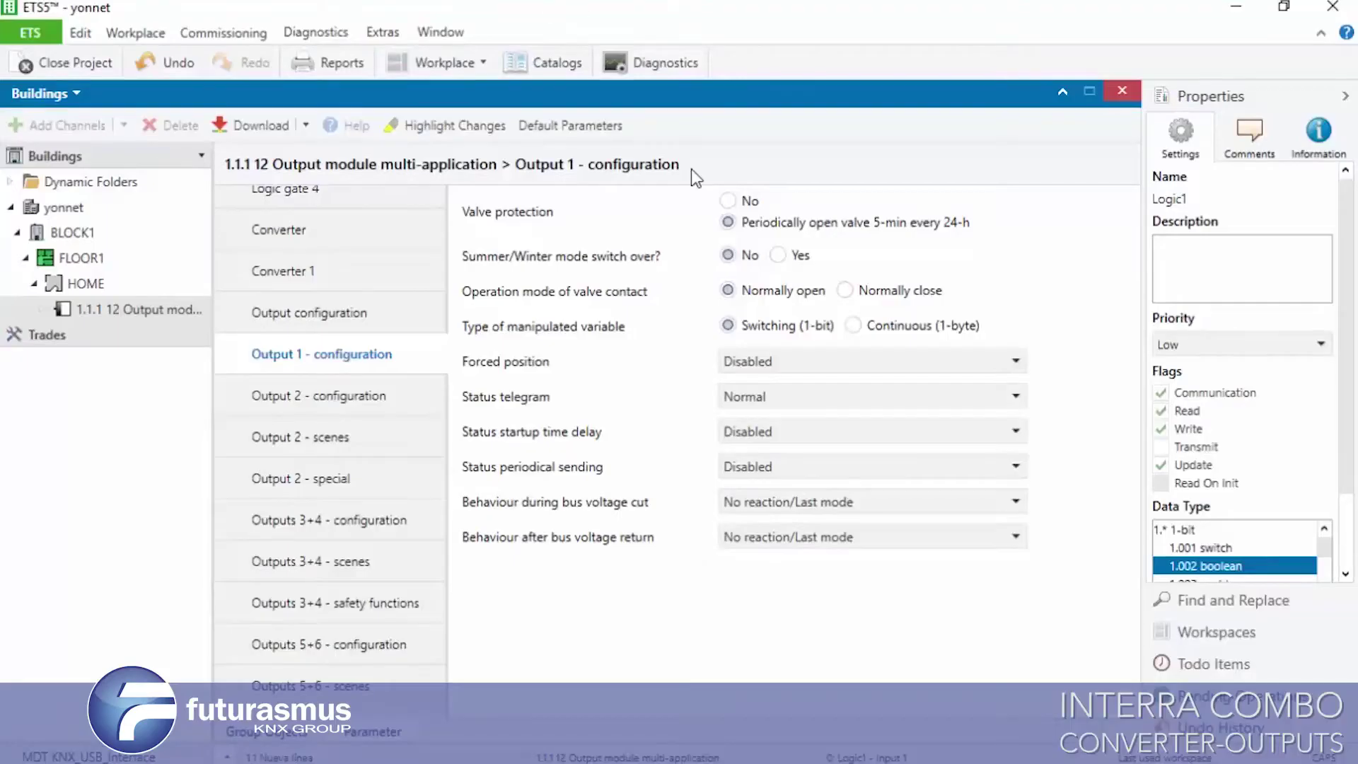
pyautogui.click(780, 256)
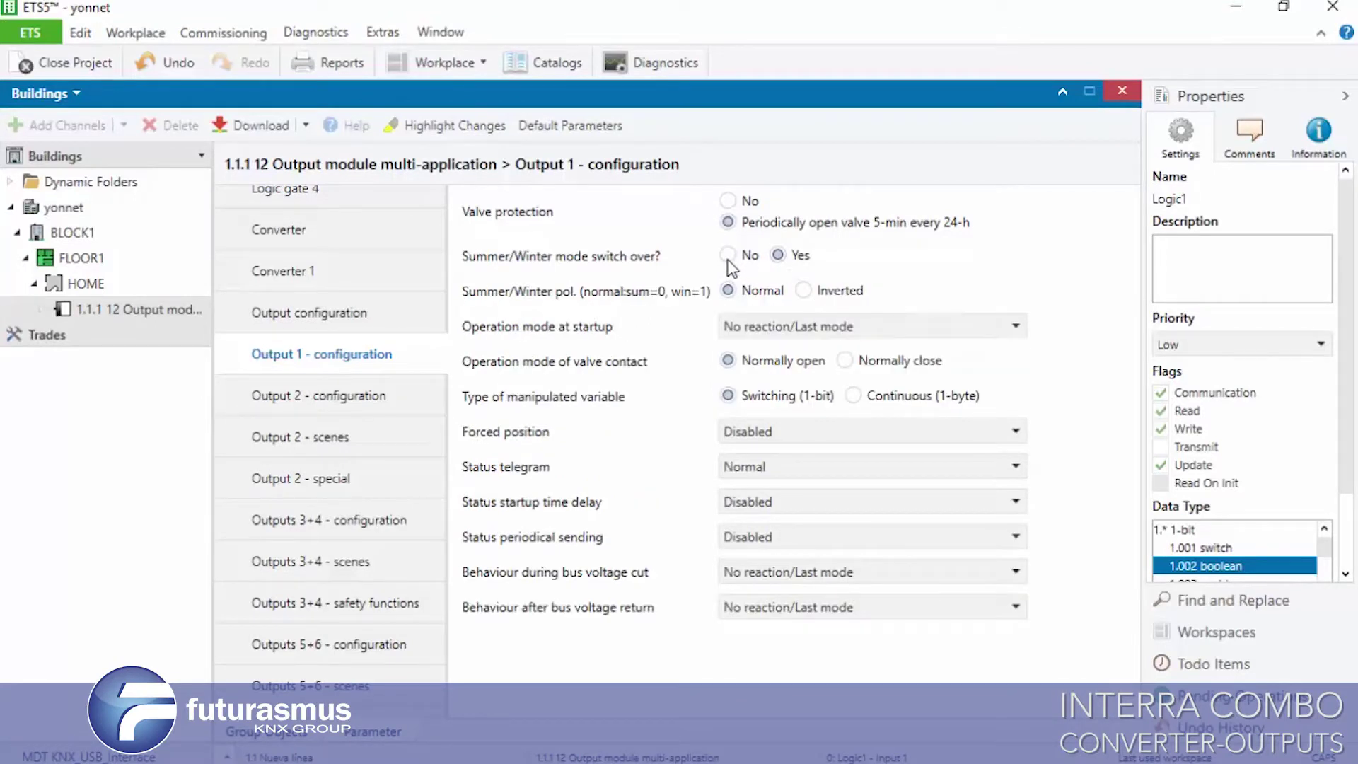
pyautogui.click(738, 263)
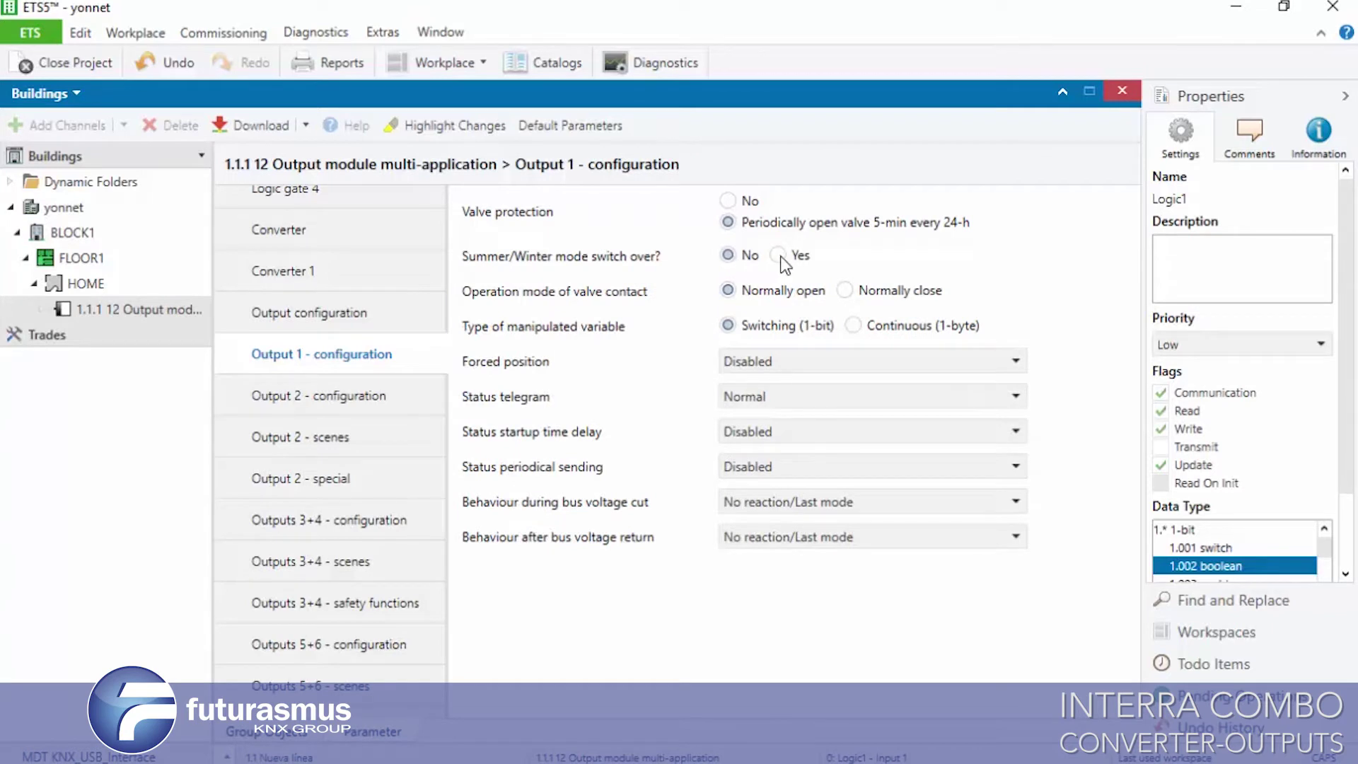
pyautogui.click(778, 257)
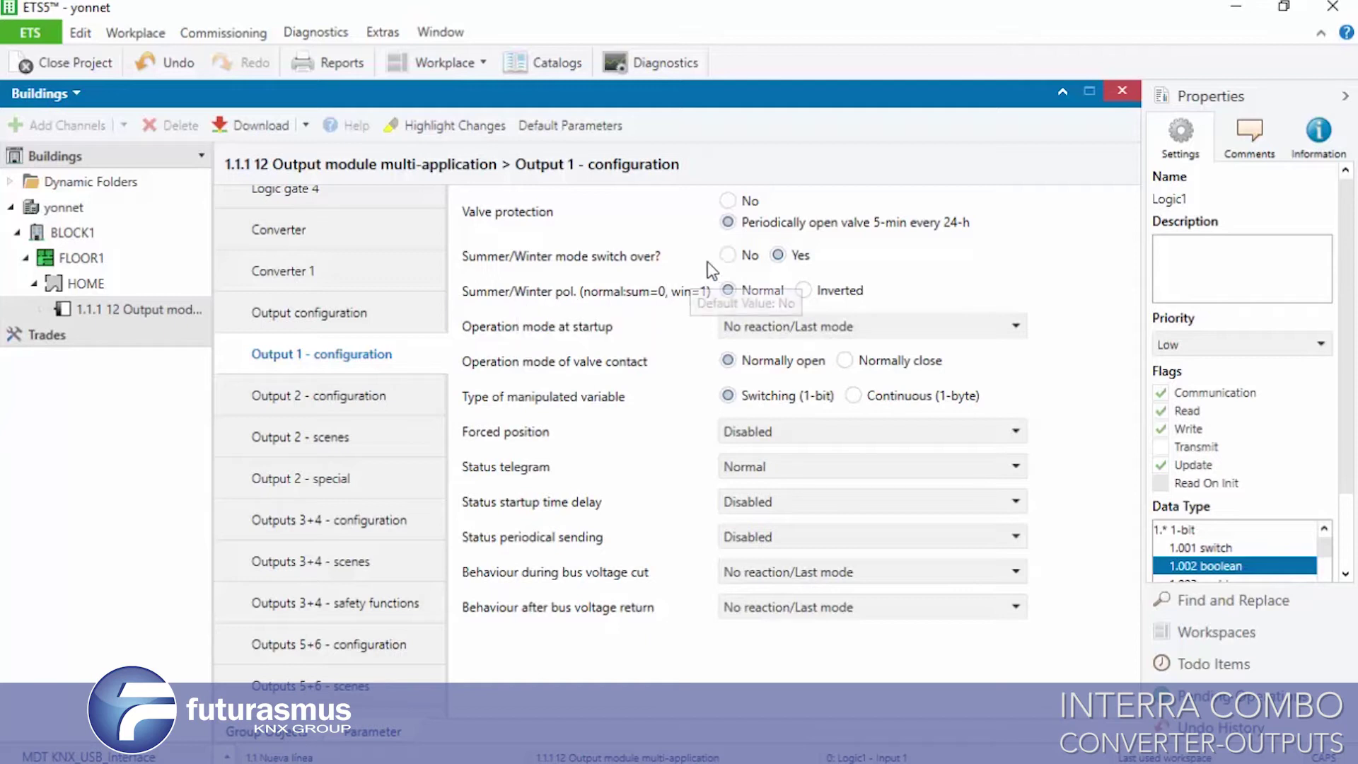
pyautogui.click(728, 256)
pyautogui.click(778, 255)
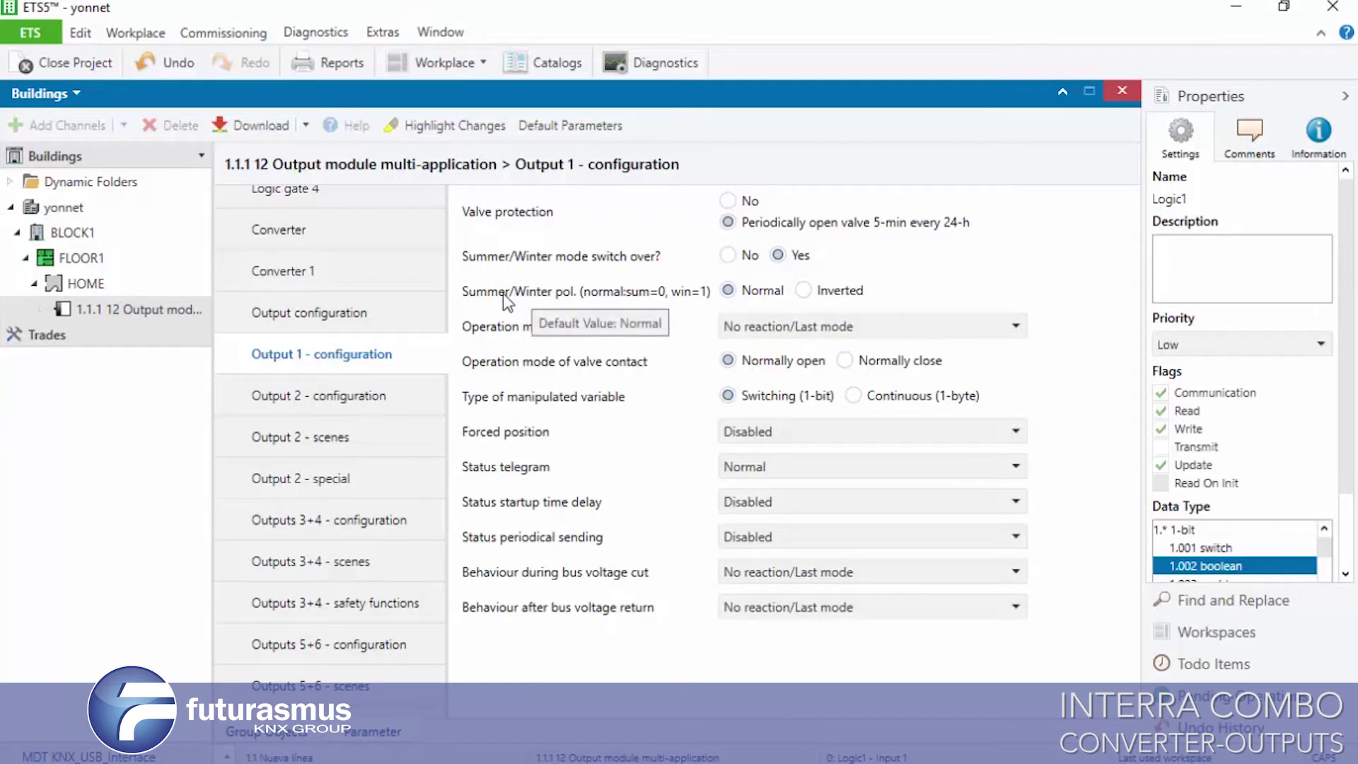